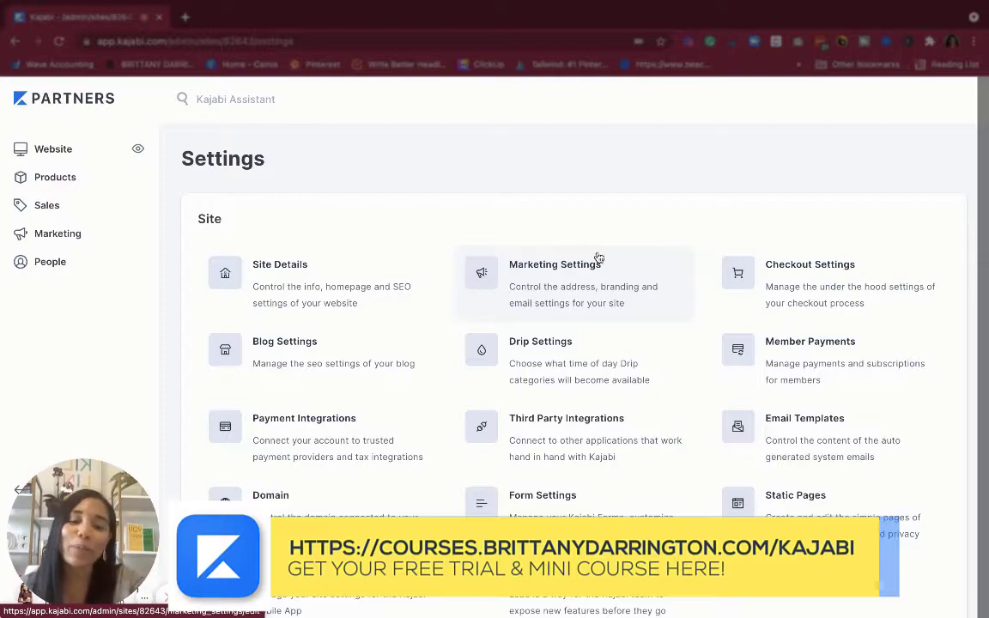
Open the marketing settings and review the contact address, company logo, Kajabi email domain with its sender preview, and custom email domain sections.
click(551, 277)
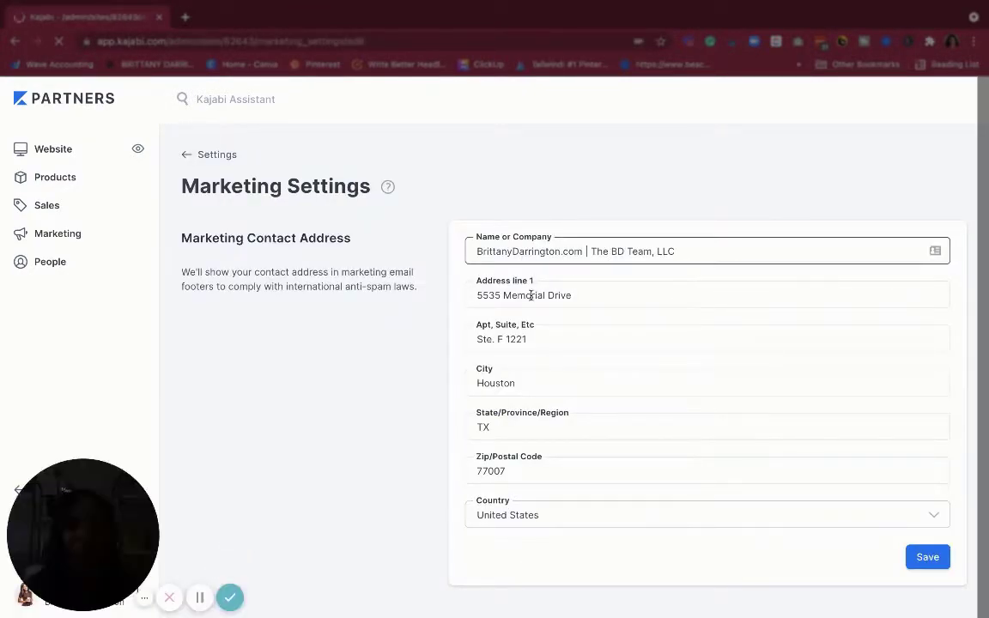
scroll(509, 393, down, 10)
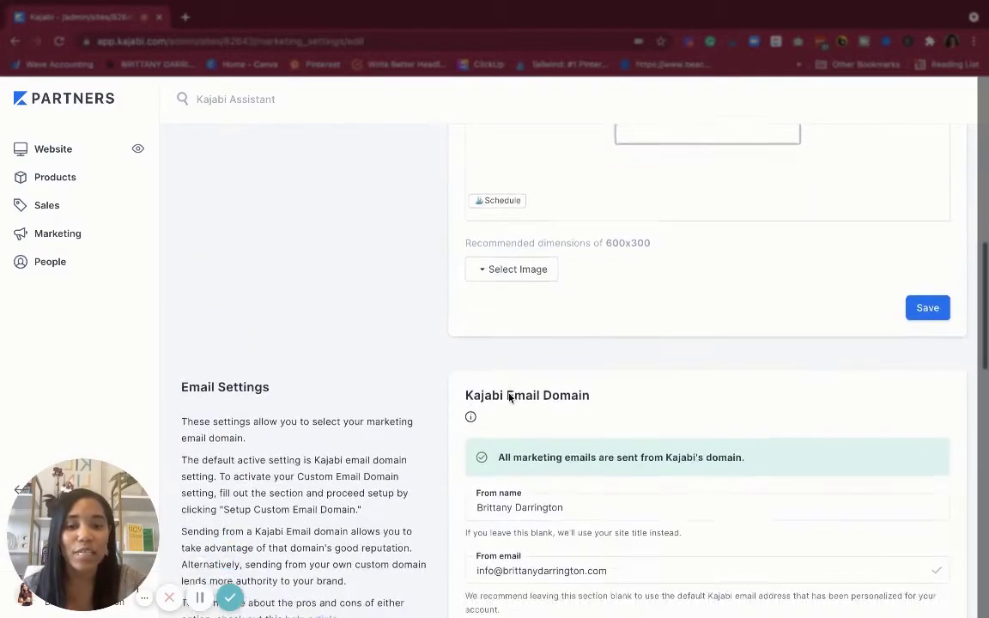
scroll(509, 397, up, 2)
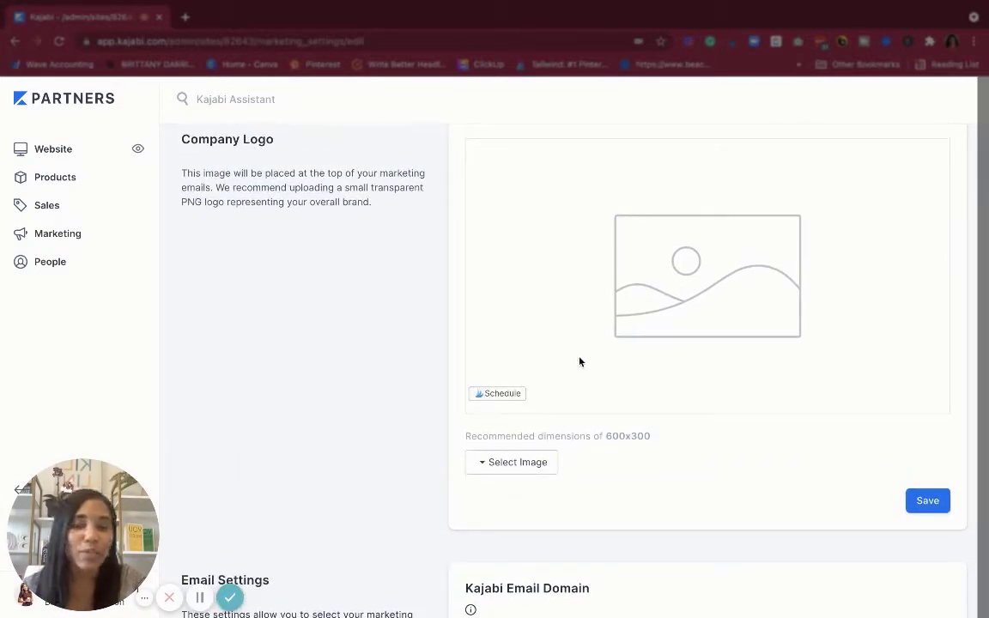
scroll(579, 361, down, 3)
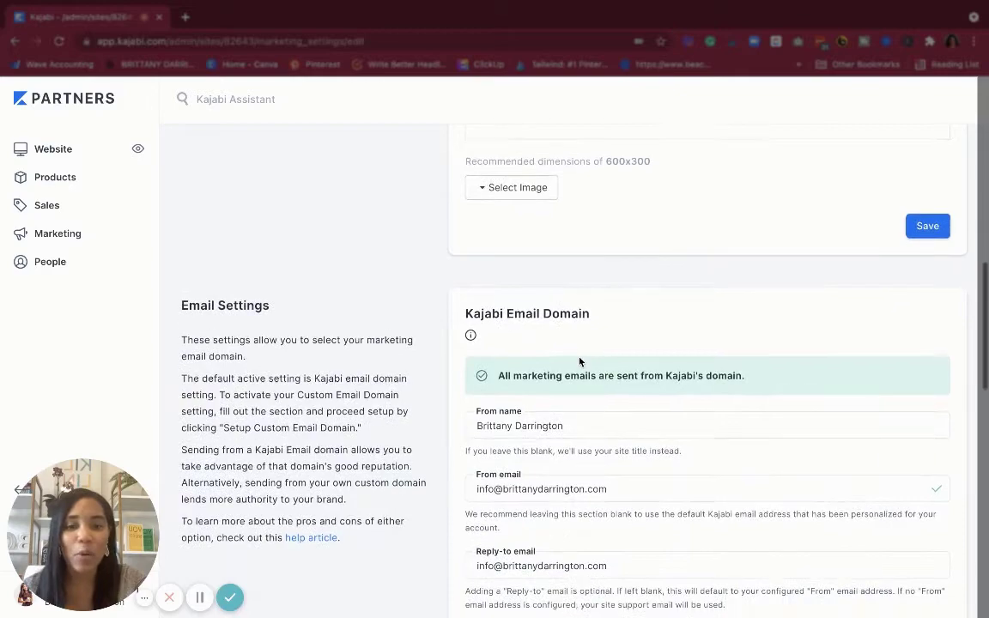
scroll(580, 361, down, 2)
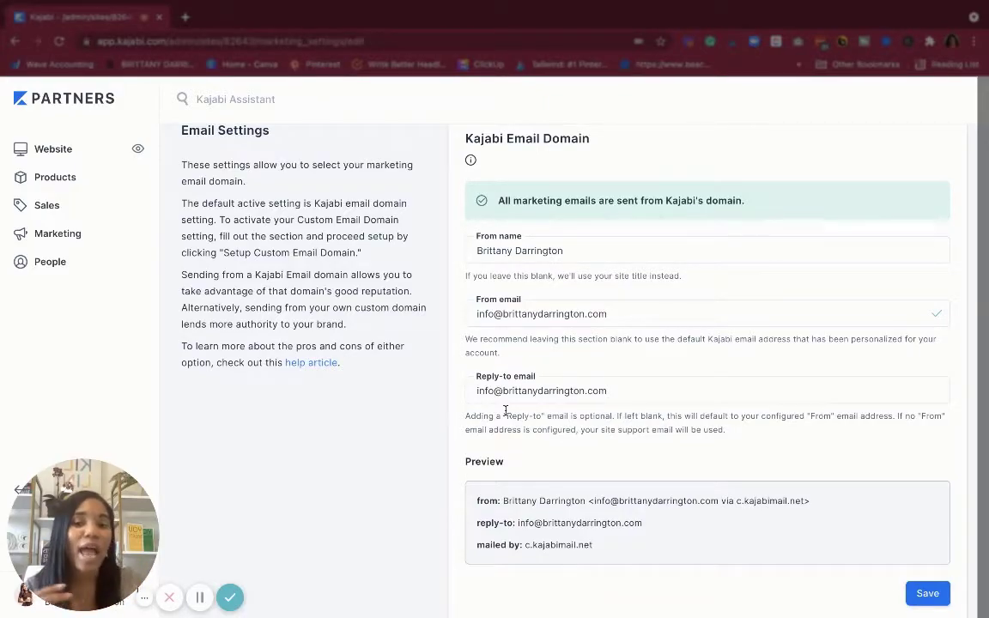
scroll(505, 411, down, 4)
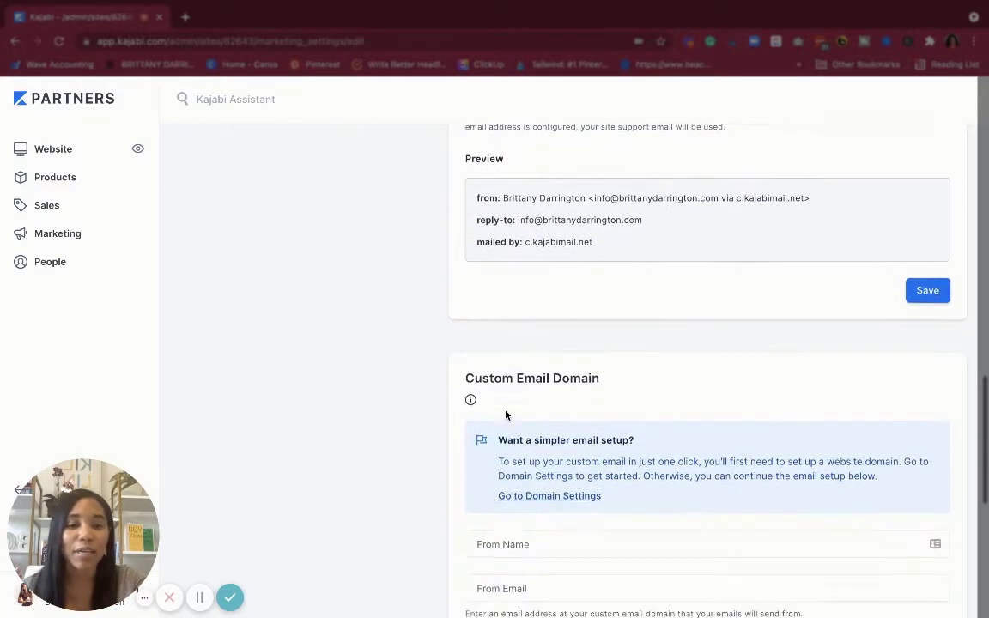
scroll(506, 413, down, 2)
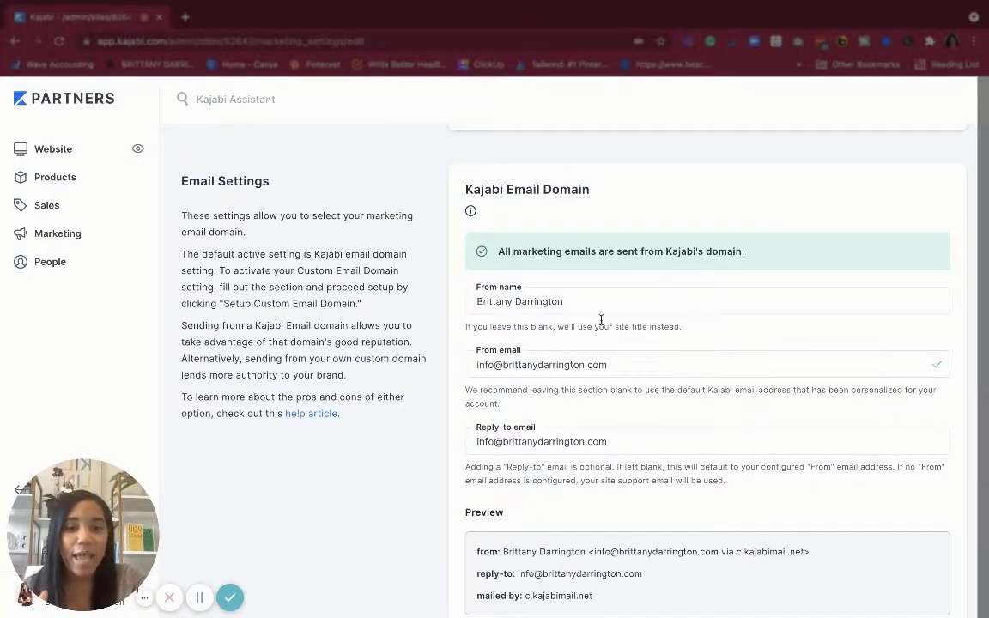
scroll(546, 442, down, 1)
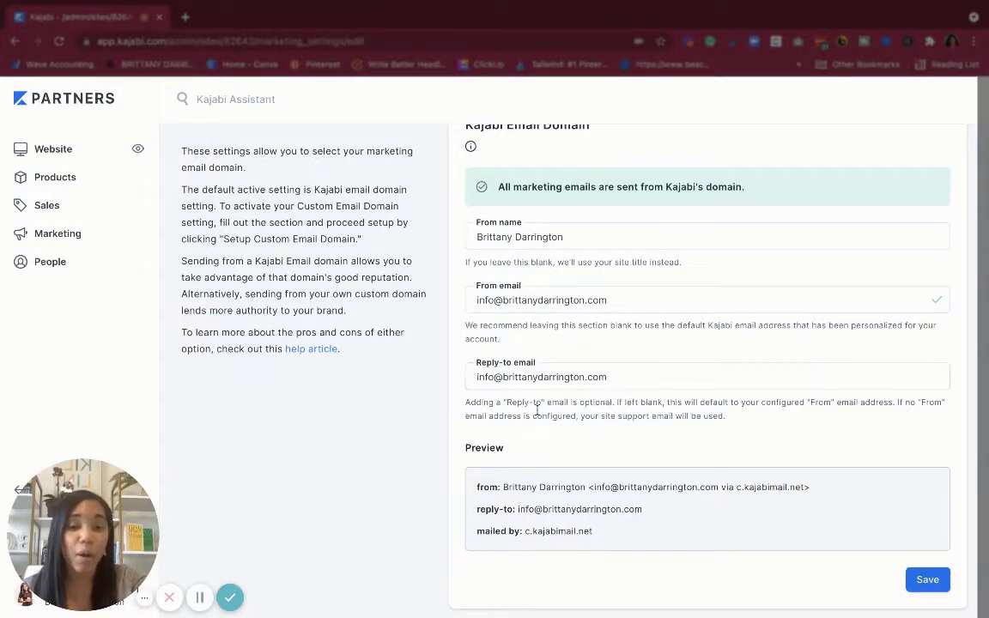
scroll(550, 369, down, 1)
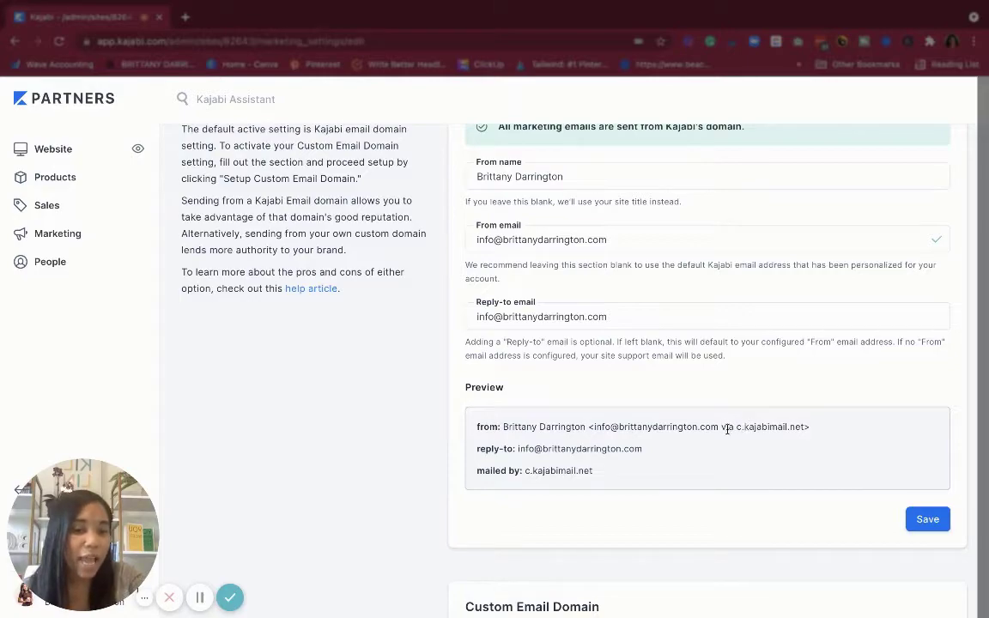
drag(736, 427, 817, 431)
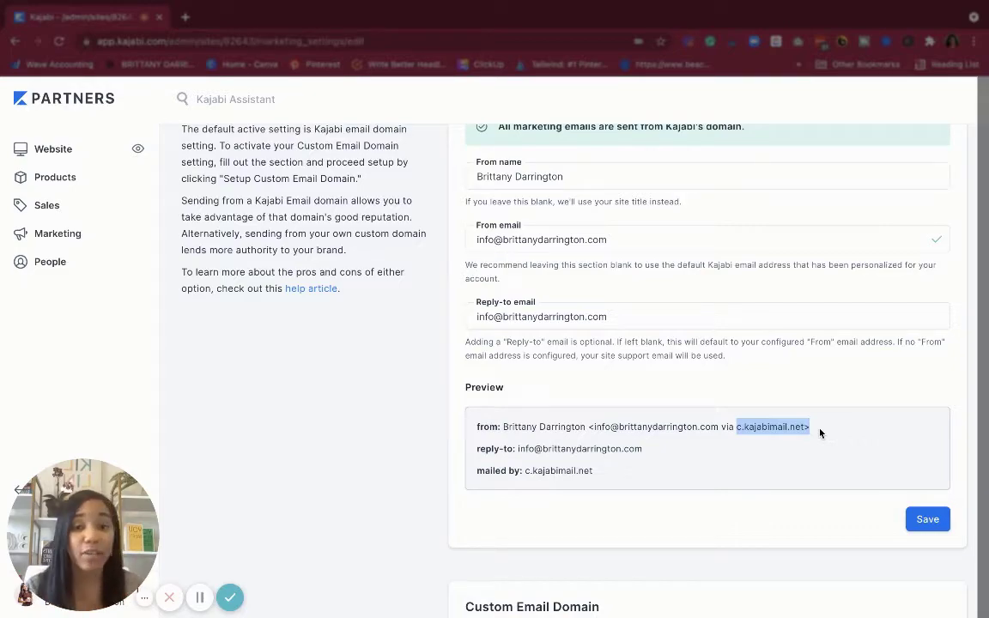
scroll(820, 432, down, 4)
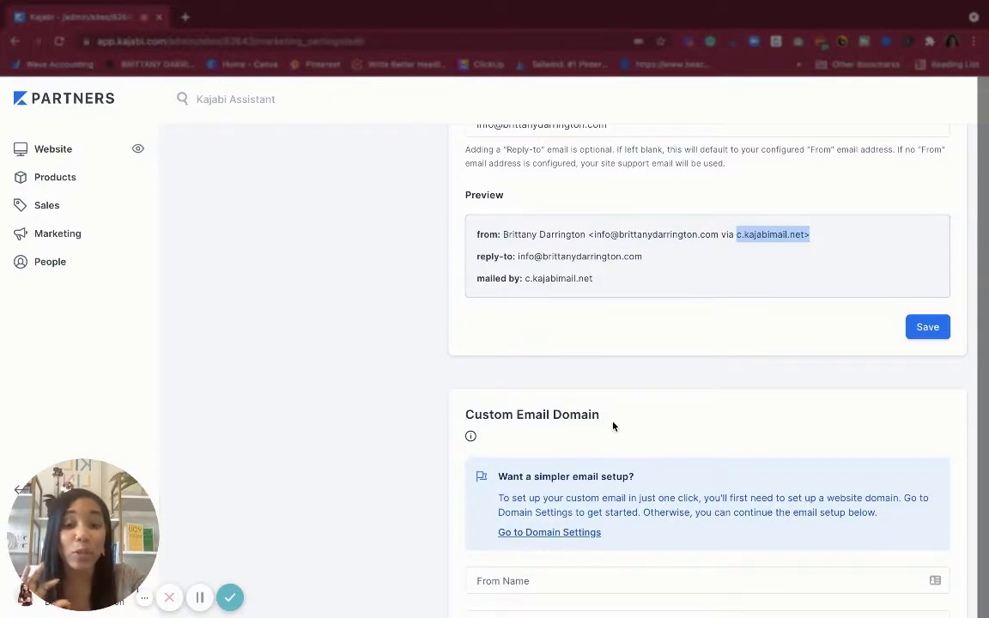
scroll(614, 424, down, 2)
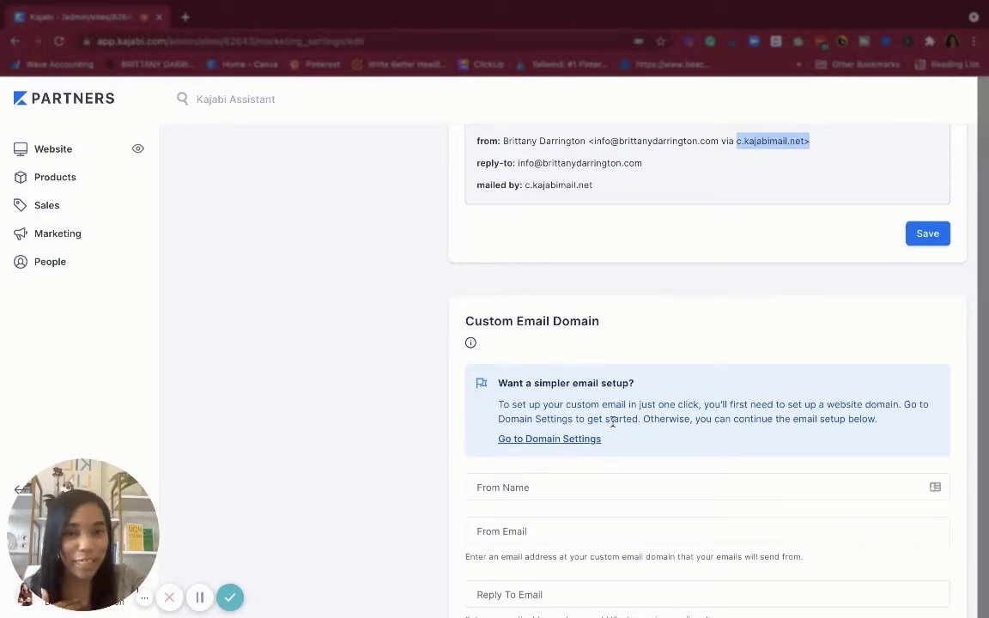
scroll(612, 420, up, 12)
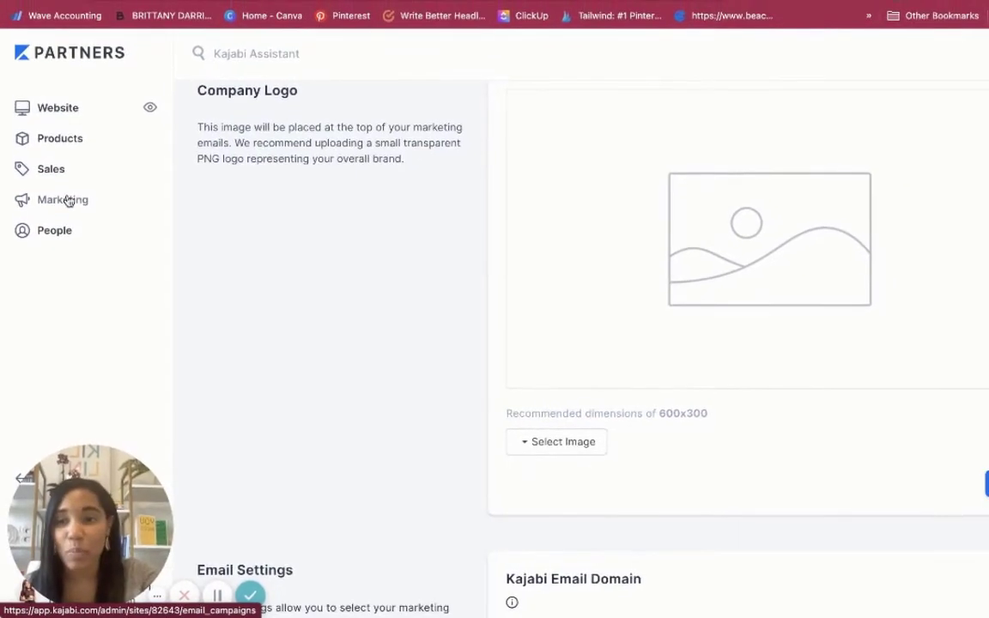
Start a new email campaign of the Email Broadcast type and continue to the template selection.
click(68, 200)
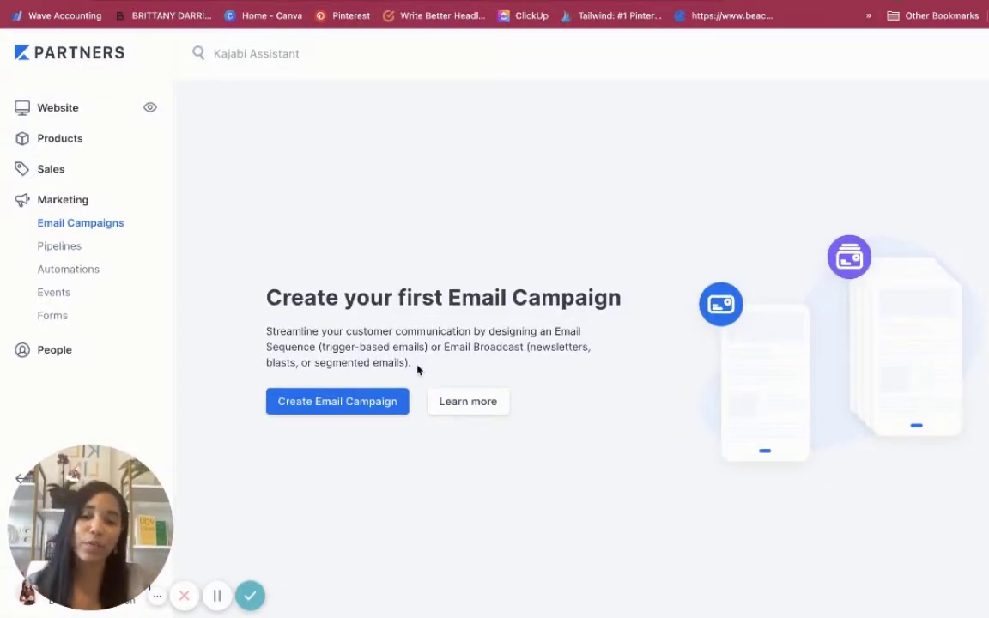
click(353, 411)
click(398, 346)
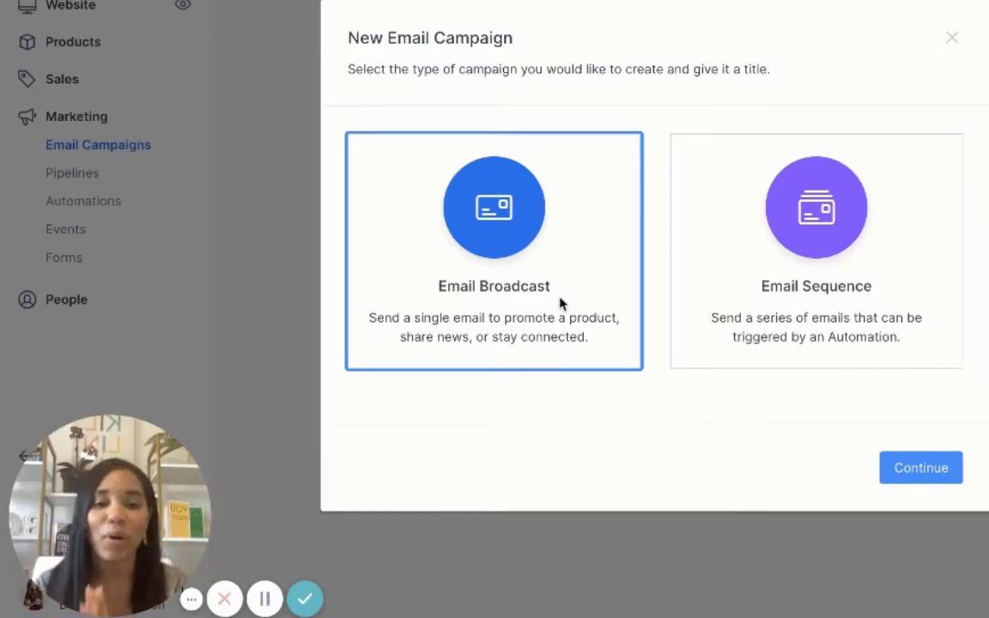
click(766, 258)
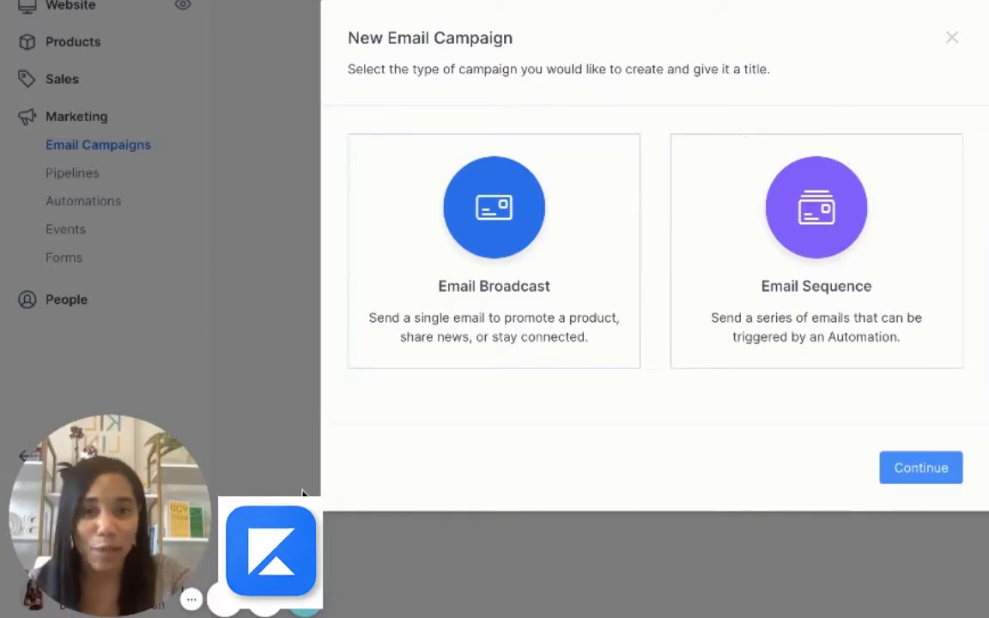
click(521, 250)
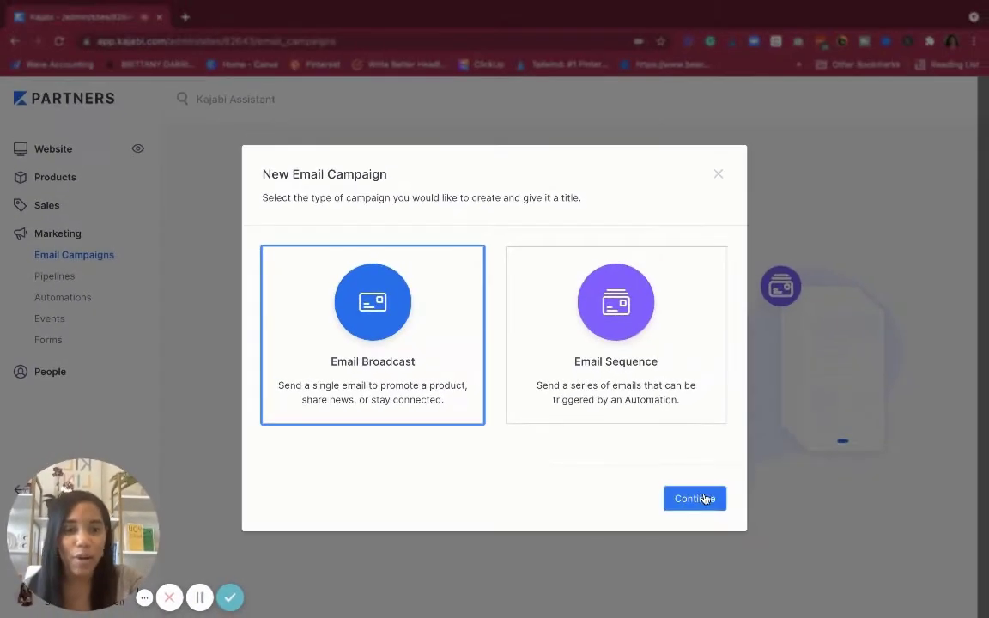
click(702, 498)
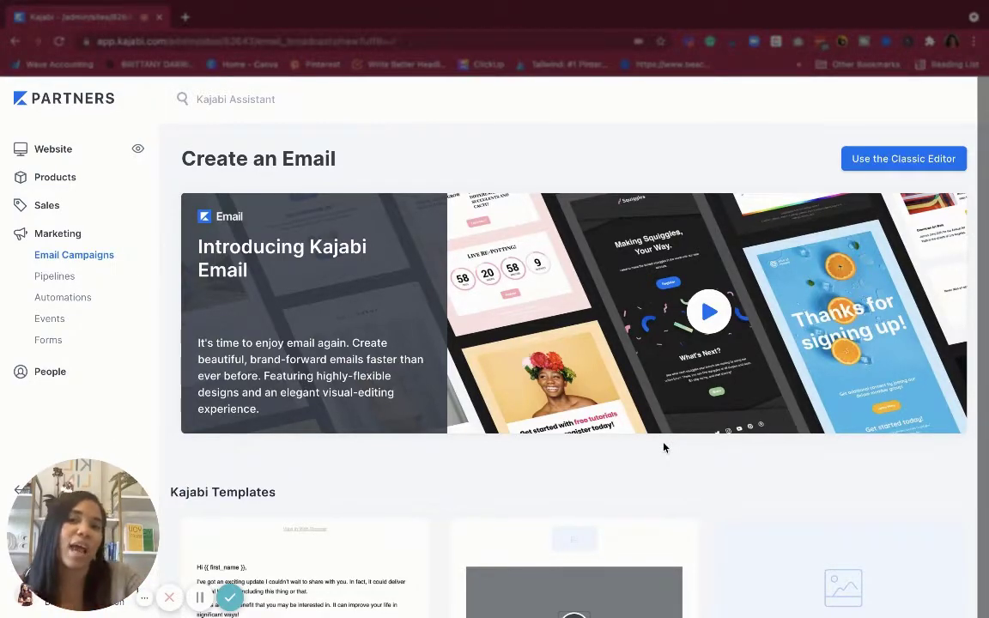
Look through the Kajabi email templates, from the basic layouts such as Simple Text and Share a Newsletter to the image-based designs.
scroll(664, 447, down, 1)
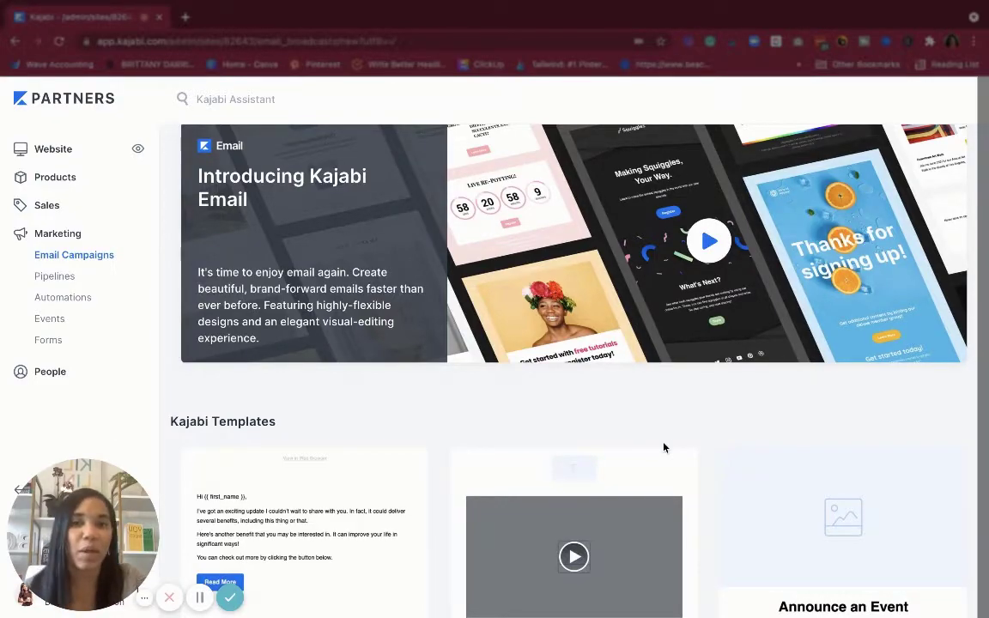
scroll(664, 447, down, 1)
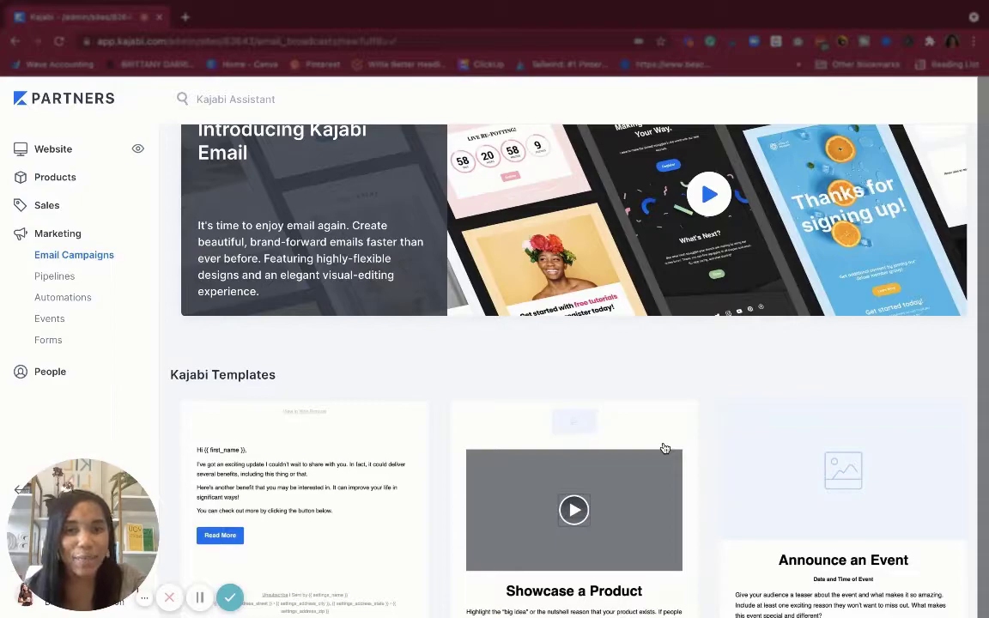
scroll(663, 447, down, 1)
scroll(664, 447, down, 2)
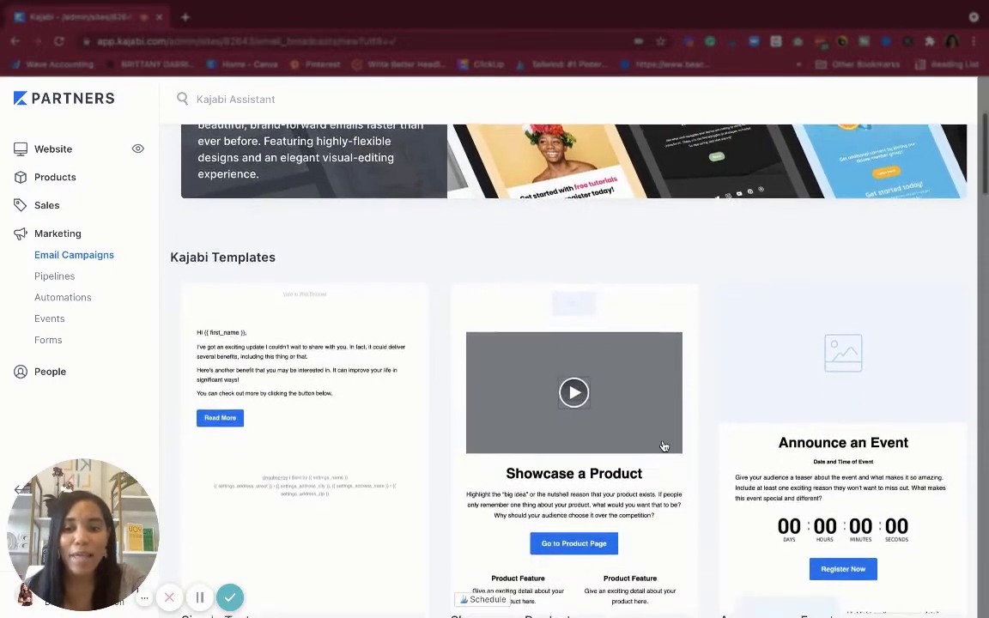
scroll(359, 470, down, 1)
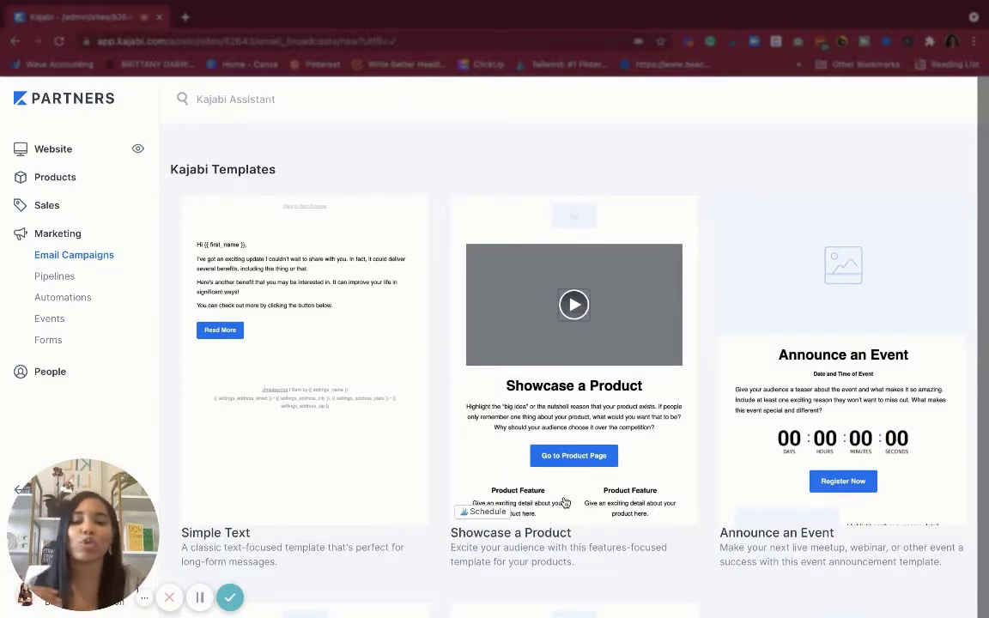
scroll(592, 418, down, 1)
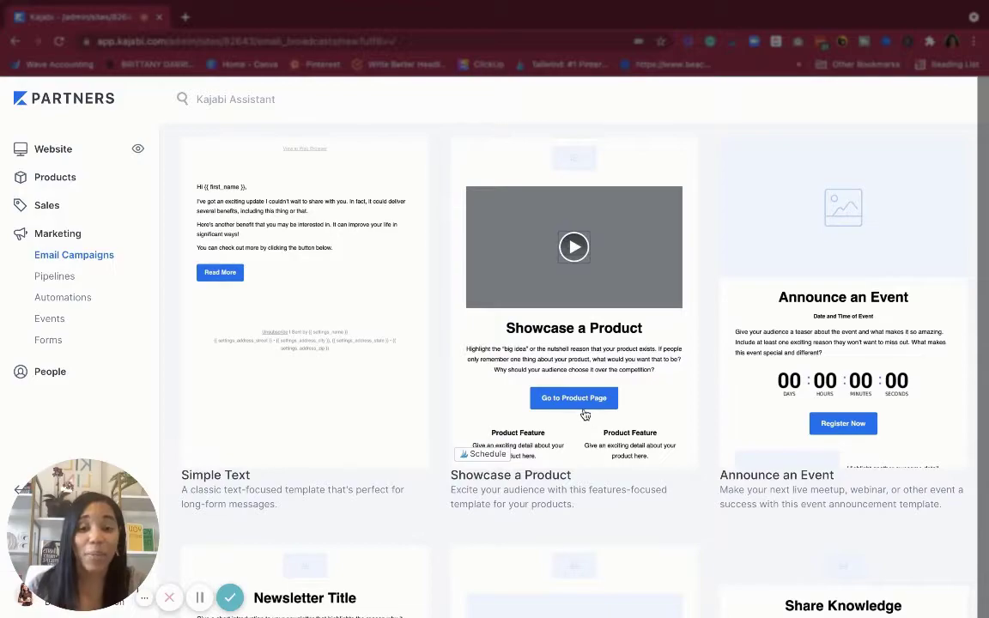
scroll(525, 373, down, 1)
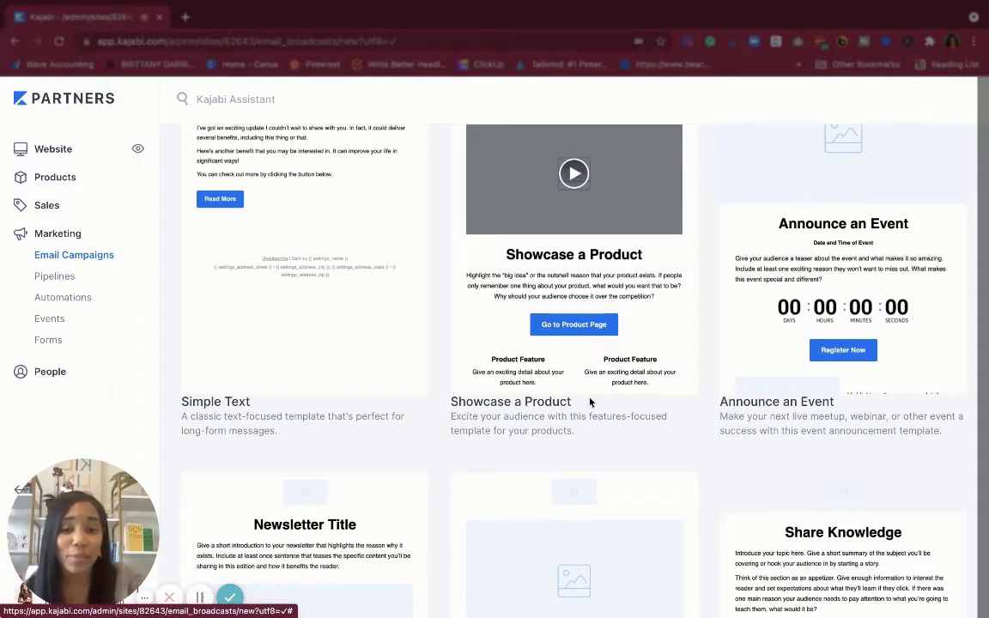
scroll(858, 406, down, 1)
scroll(455, 533, down, 1)
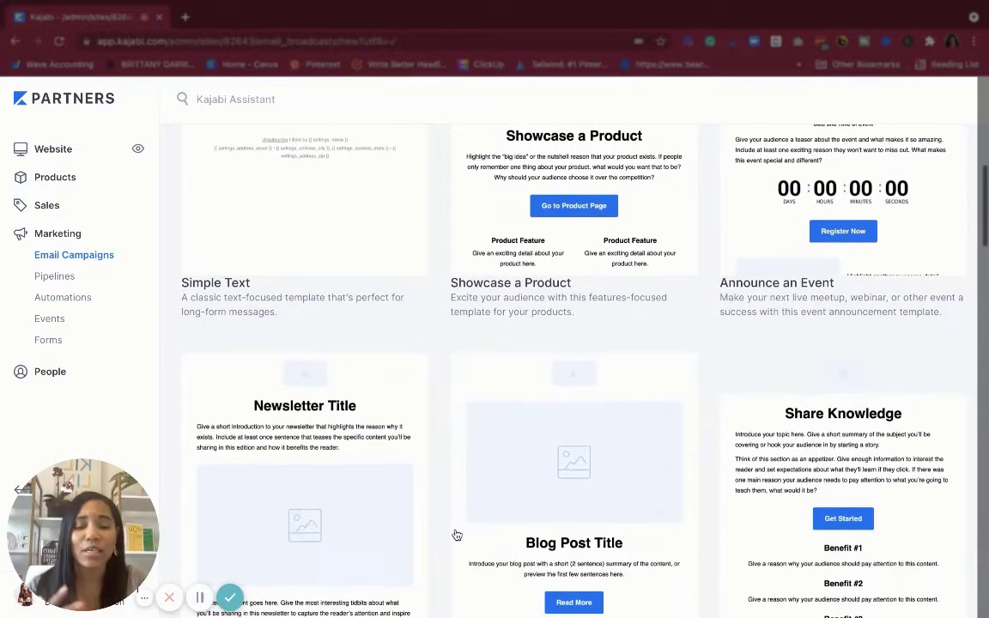
scroll(380, 528, down, 1)
scroll(591, 455, down, 1)
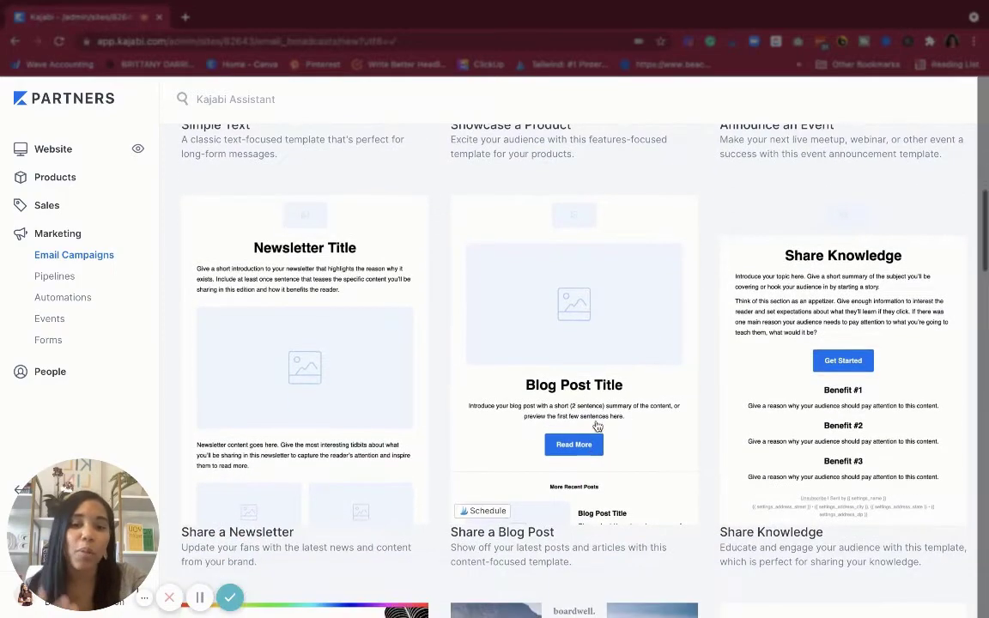
scroll(826, 430, down, 1)
scroll(827, 431, down, 1)
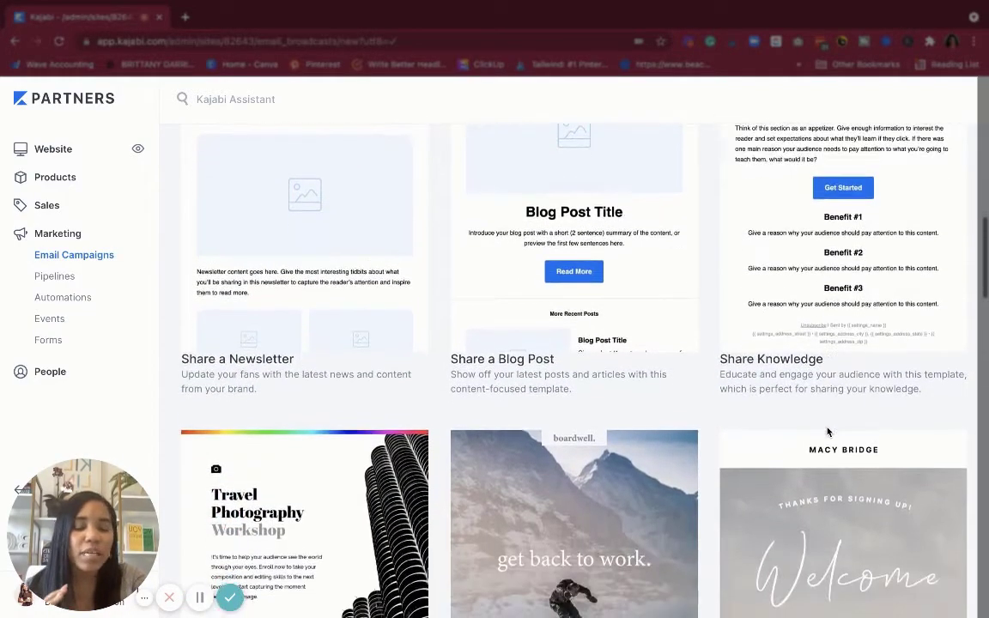
scroll(828, 431, down, 2)
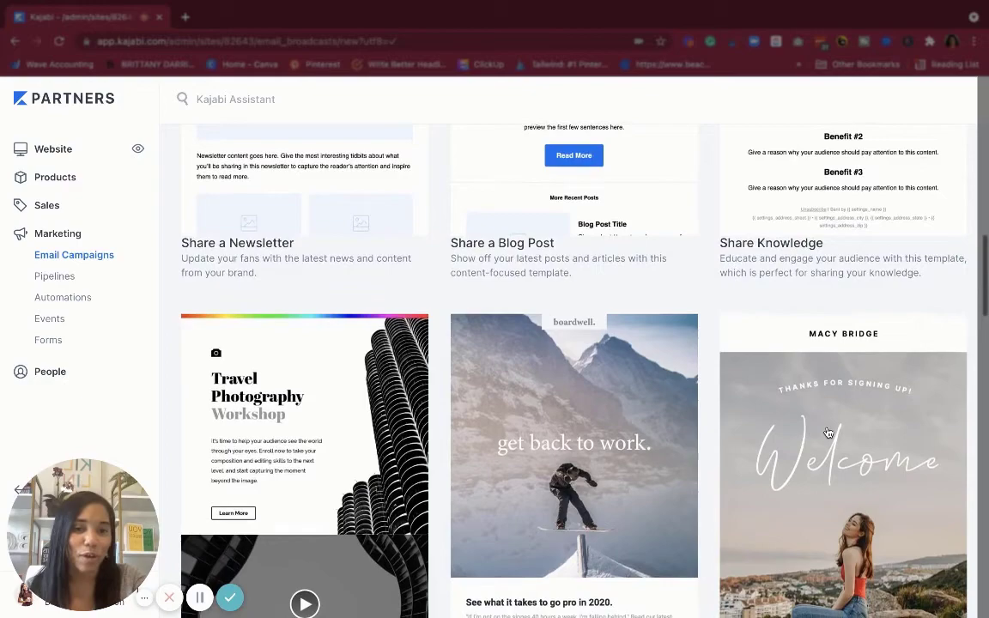
scroll(798, 441, down, 2)
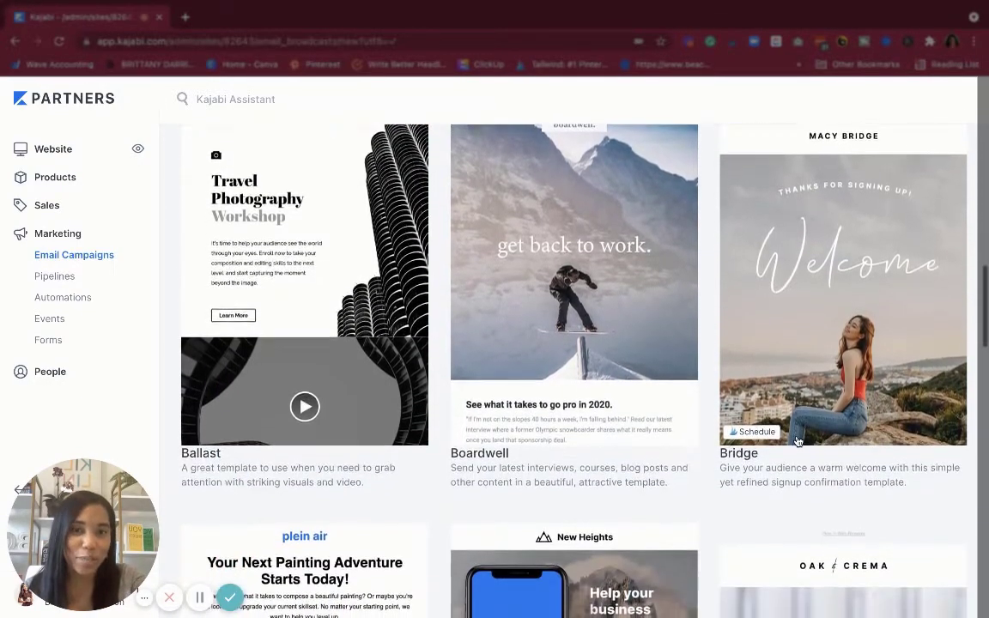
scroll(798, 442, down, 2)
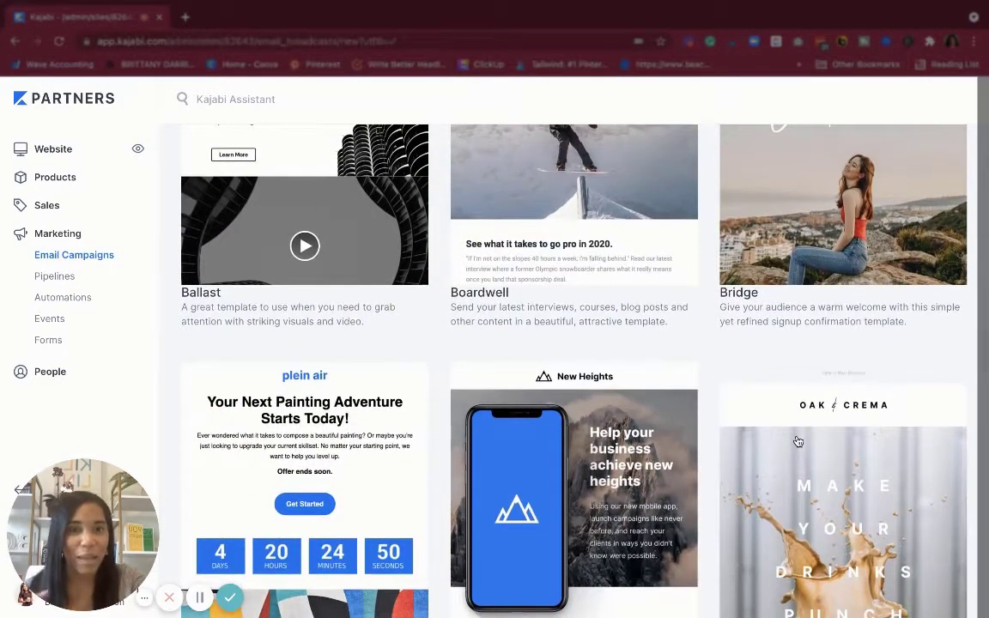
scroll(603, 493, down, 2)
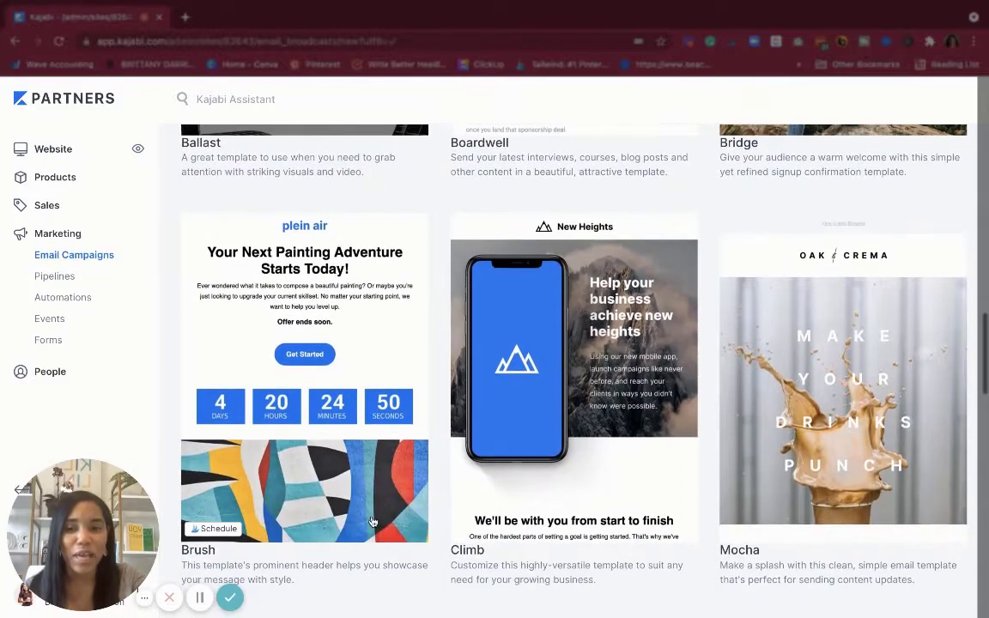
scroll(579, 379, down, 3)
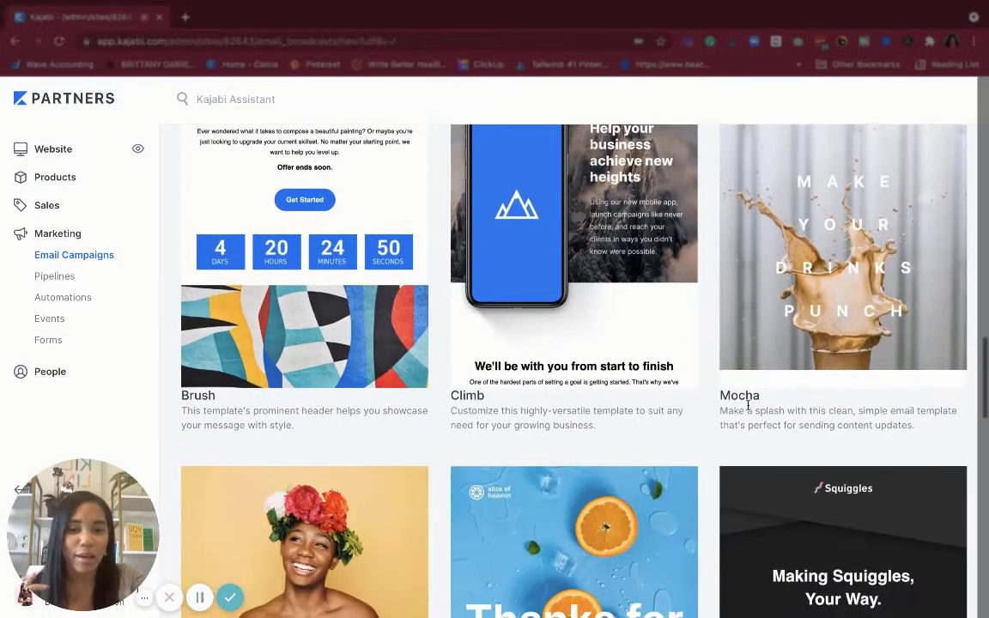
scroll(594, 421, down, 3)
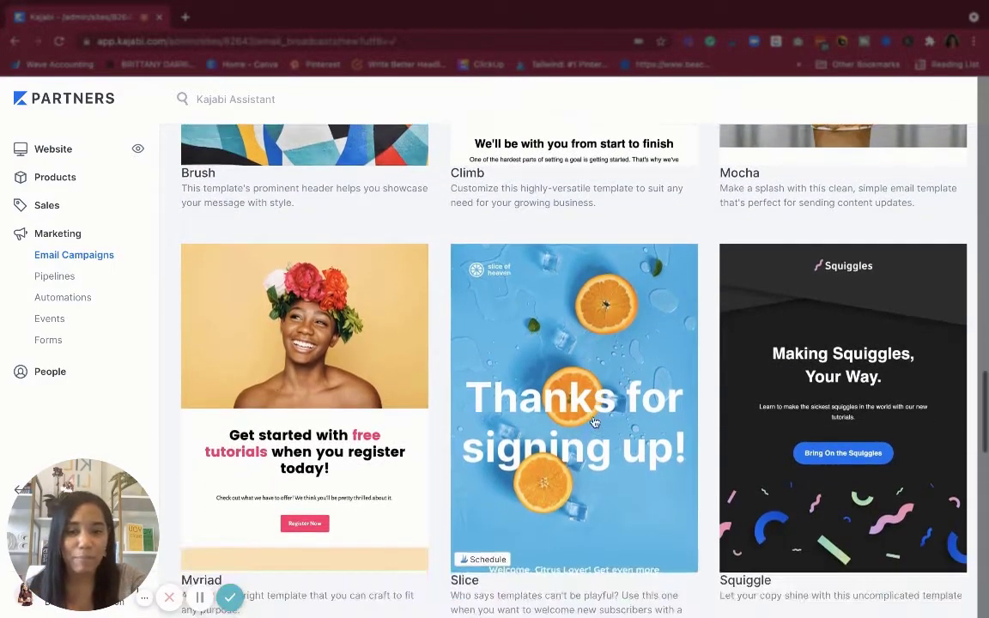
scroll(594, 421, down, 5)
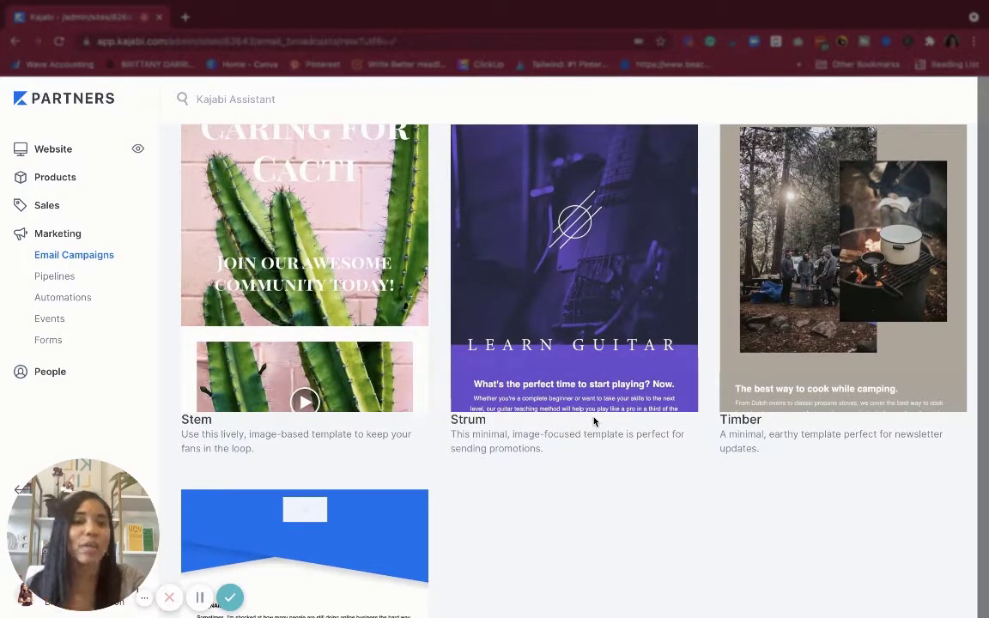
scroll(594, 422, up, 3)
scroll(594, 421, up, 12)
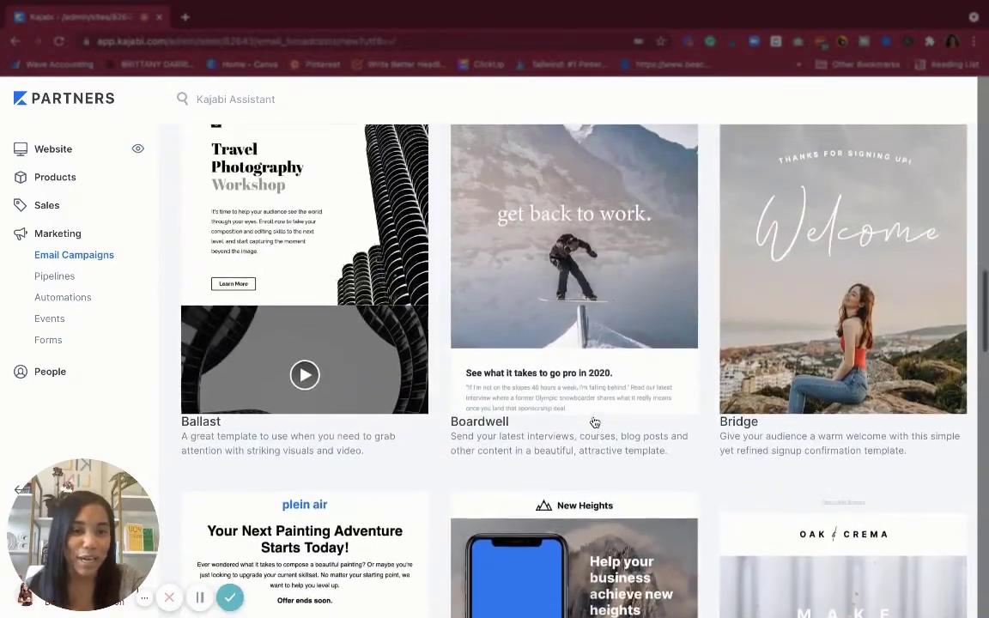
Choose the Myriad email template and create the email with the title "test".
scroll(594, 421, up, 10)
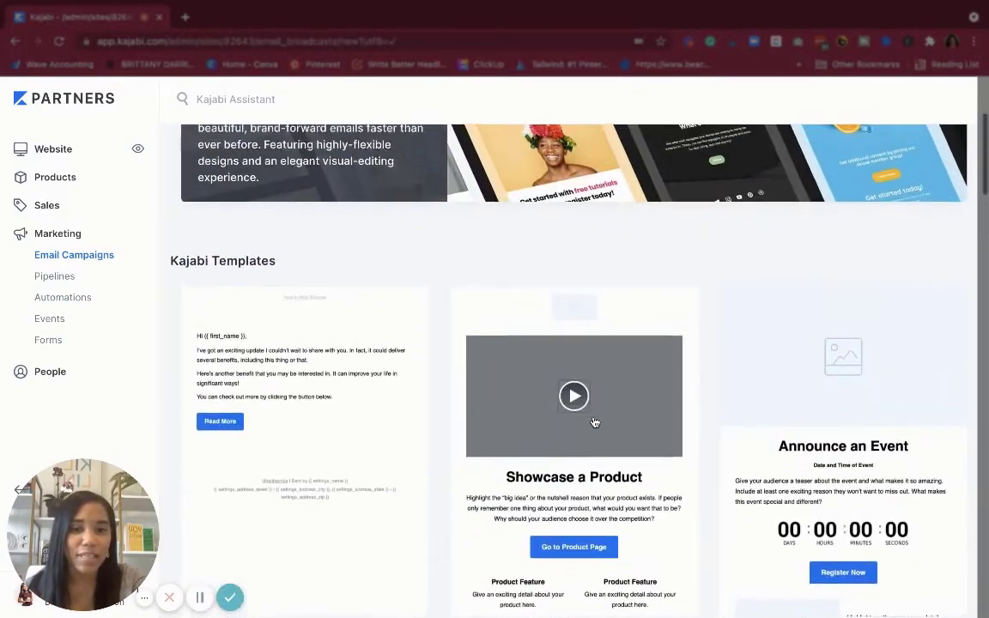
scroll(579, 527, down, 10)
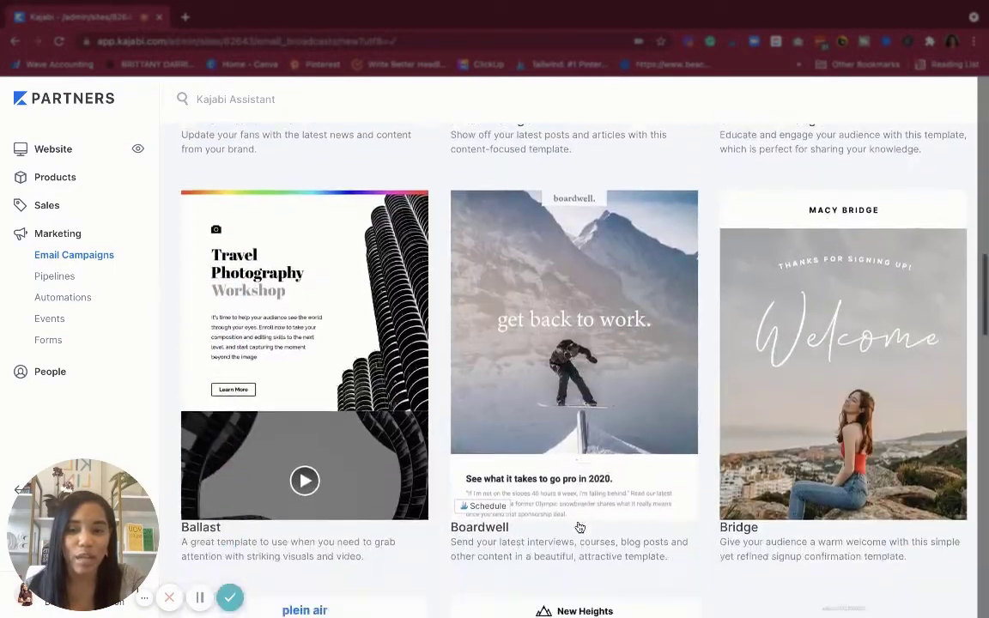
scroll(579, 527, down, 12)
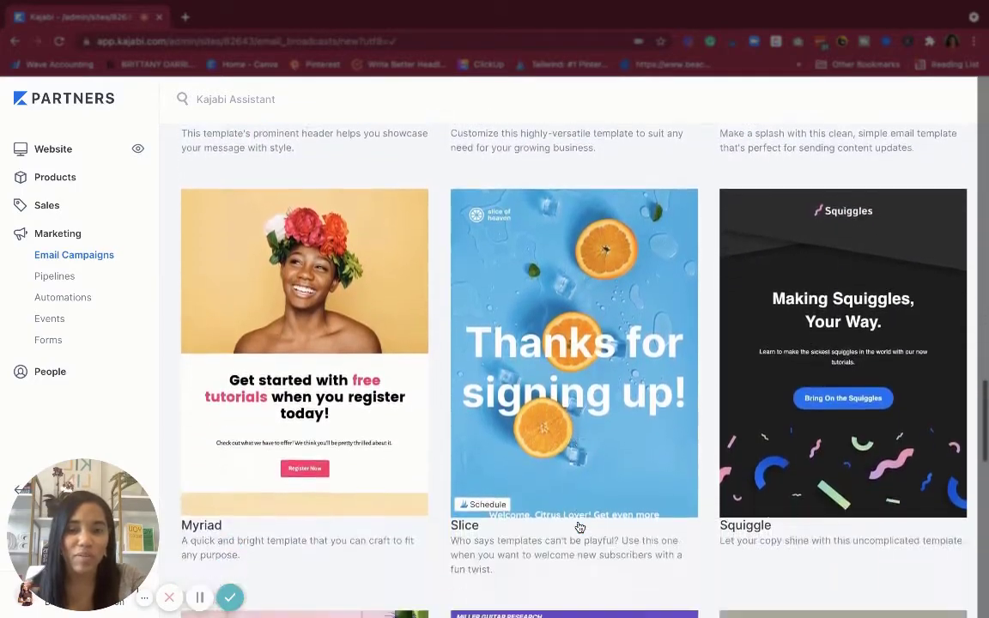
scroll(491, 457, up, 1)
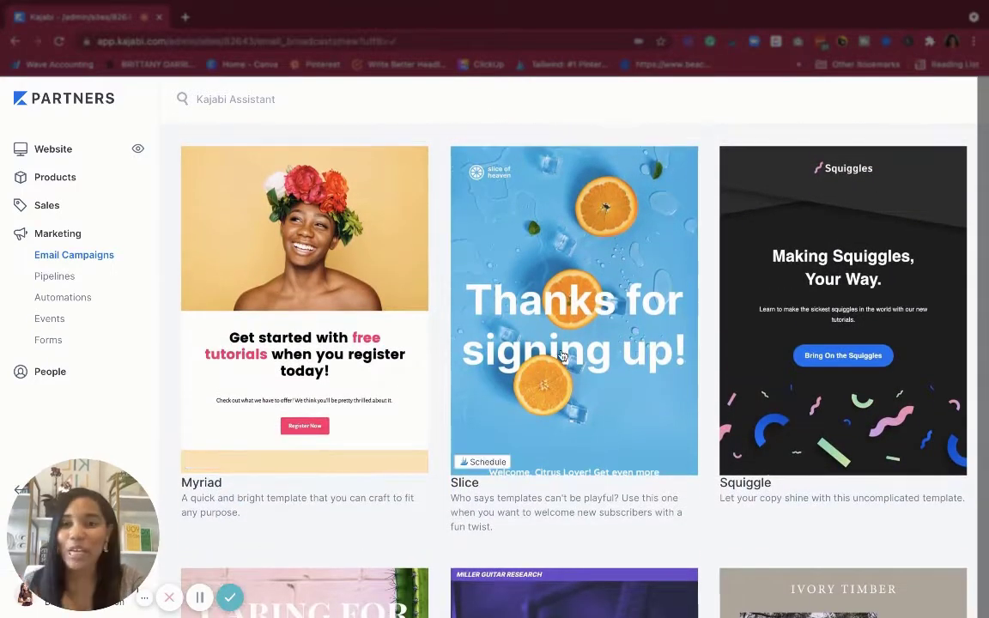
click(317, 324)
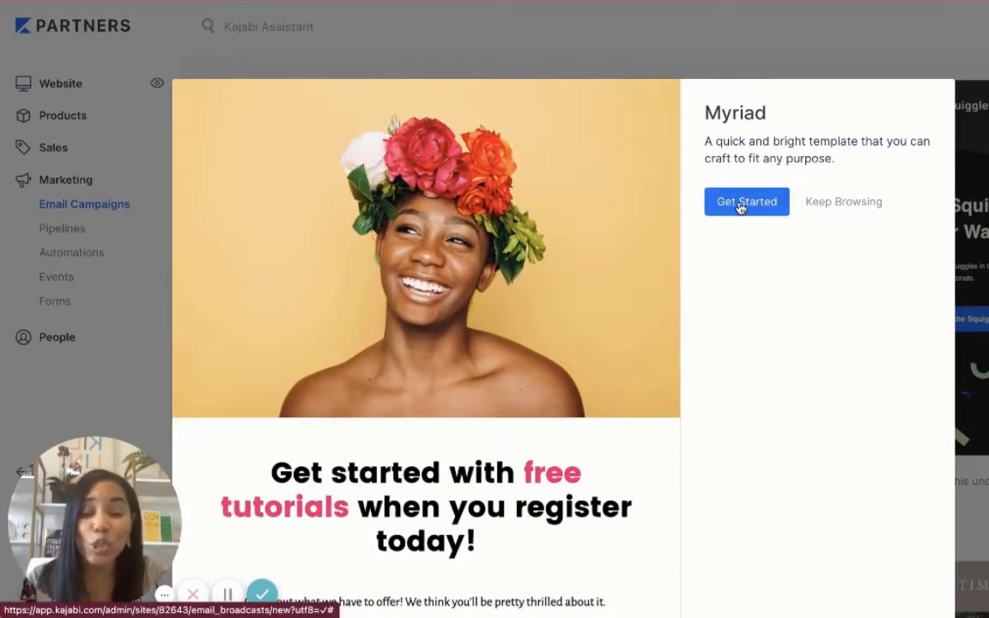
click(740, 208)
click(733, 208)
text(t)
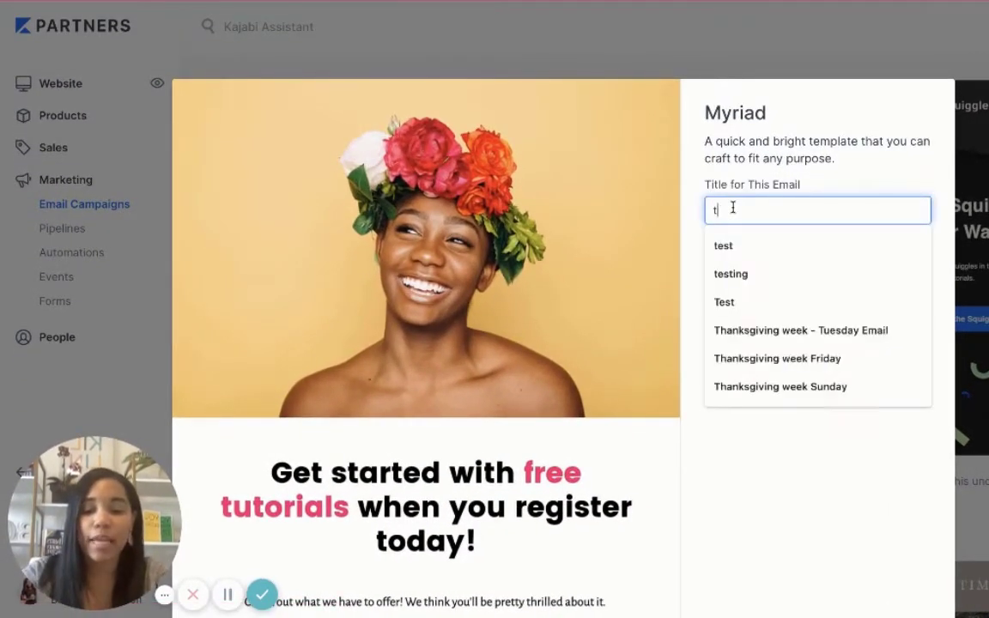
text(est)
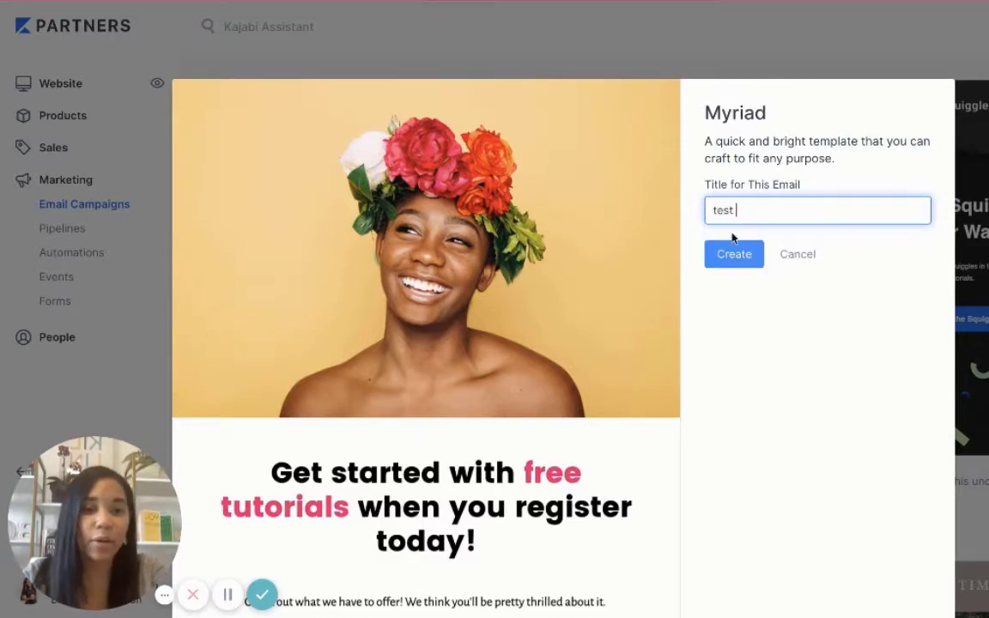
click(742, 256)
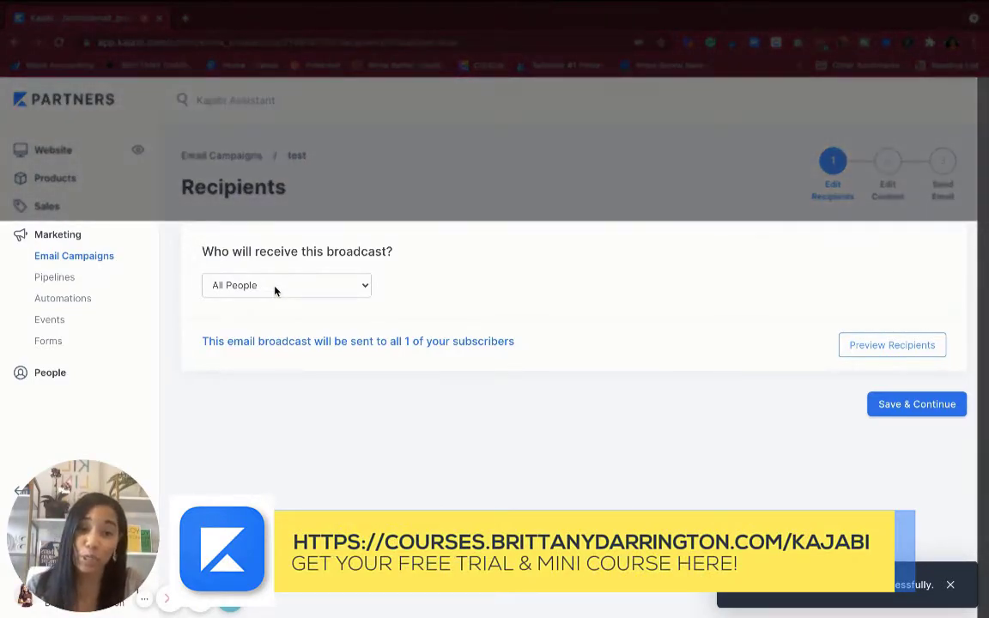
Set the recipients of the broadcast to Custom Segment.
click(275, 291)
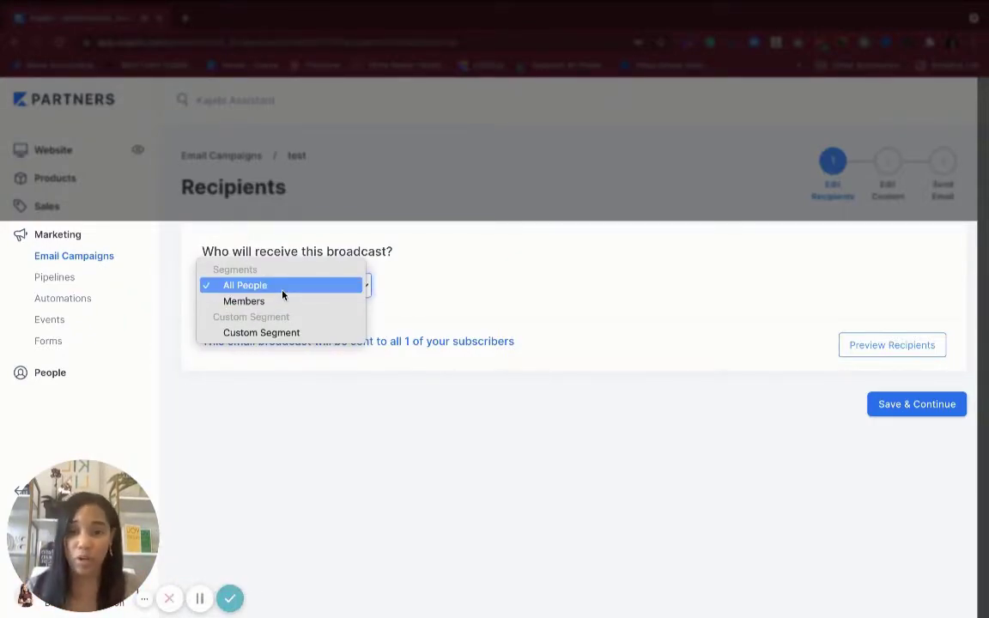
click(415, 299)
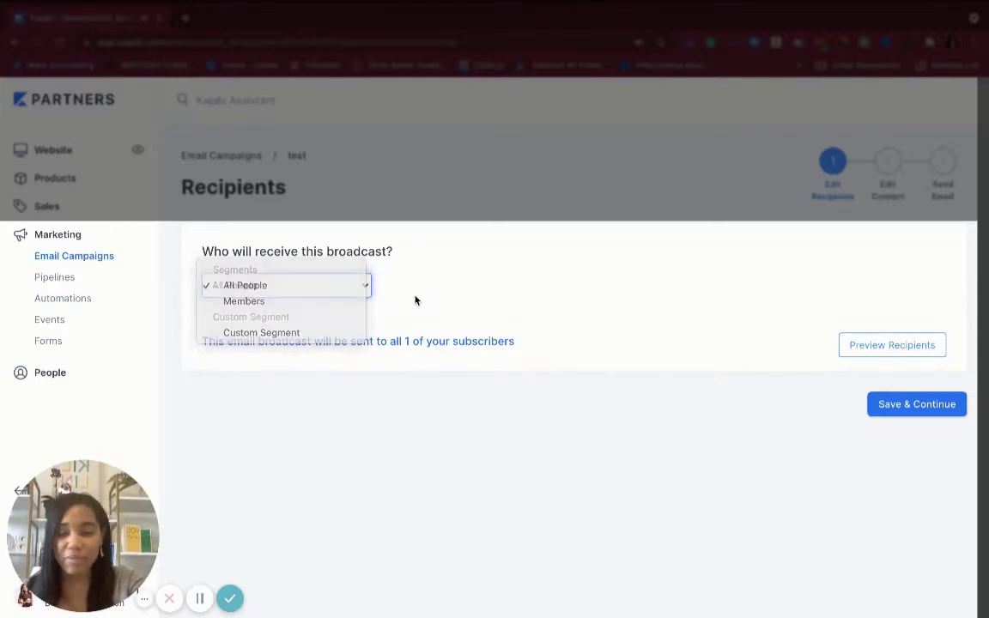
click(324, 293)
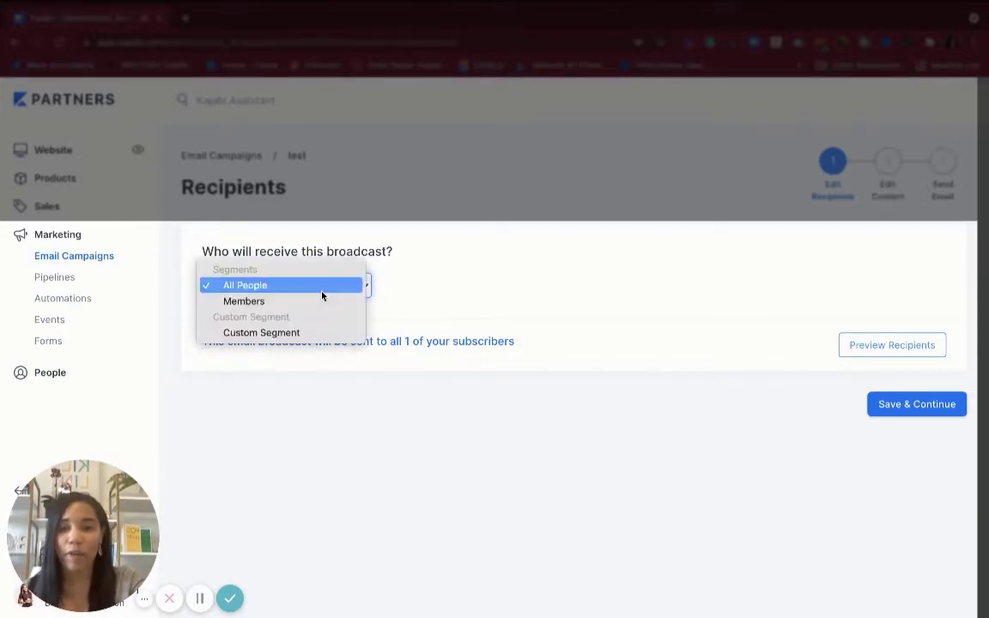
click(304, 340)
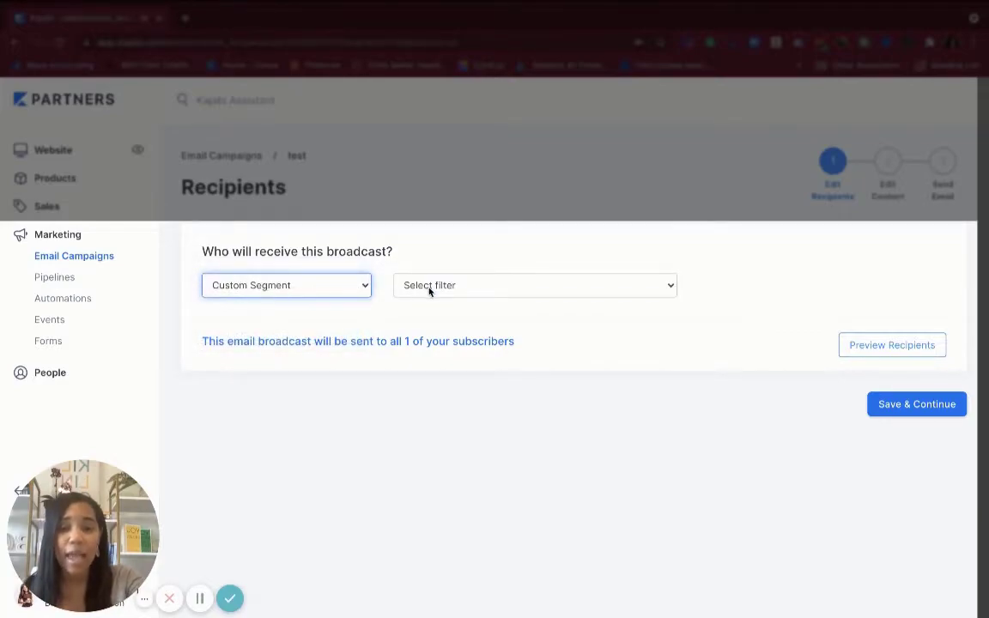
Look through the custom segment filters without choosing one, and save the recipients to continue to the email content.
click(429, 287)
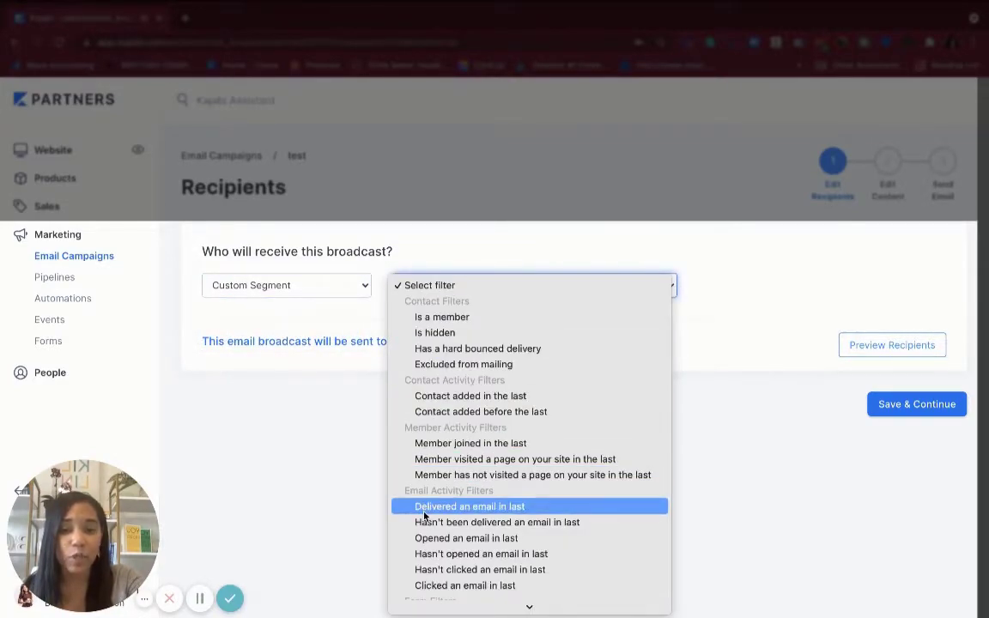
scroll(425, 515, down, 4)
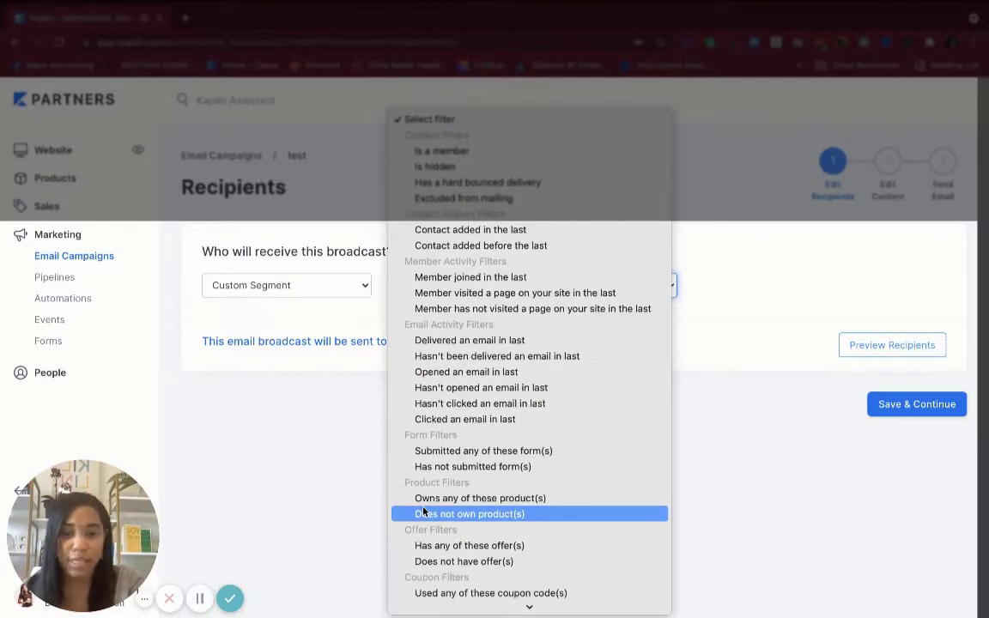
scroll(423, 512, down, 6)
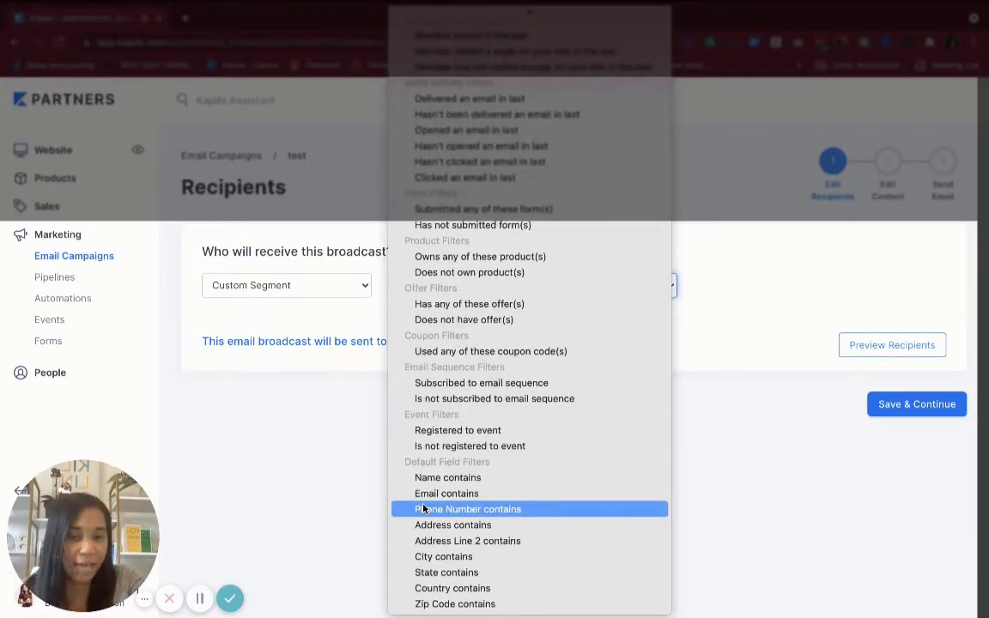
scroll(467, 332, up, 3)
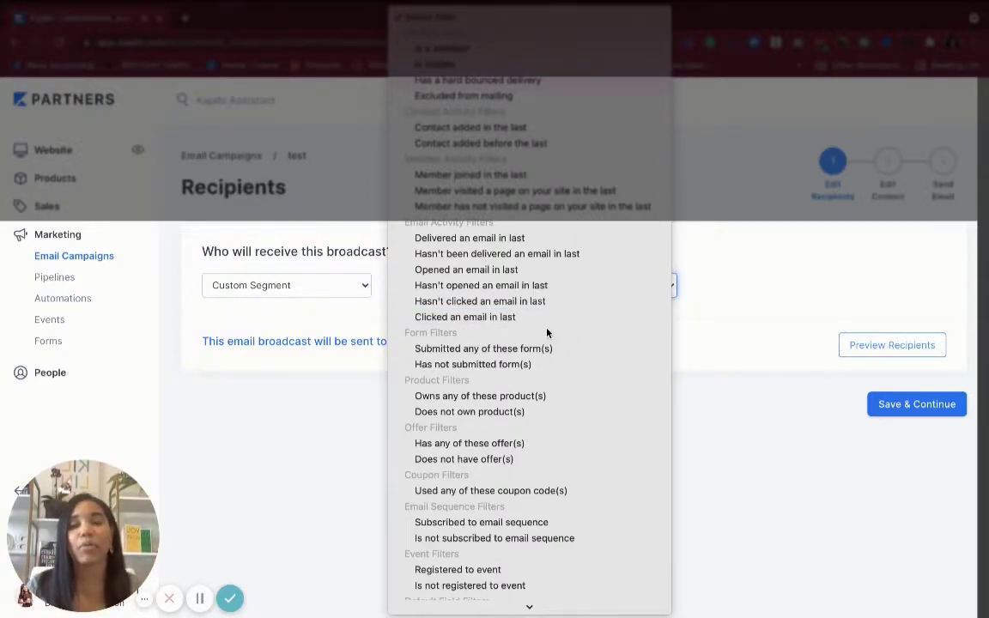
click(722, 289)
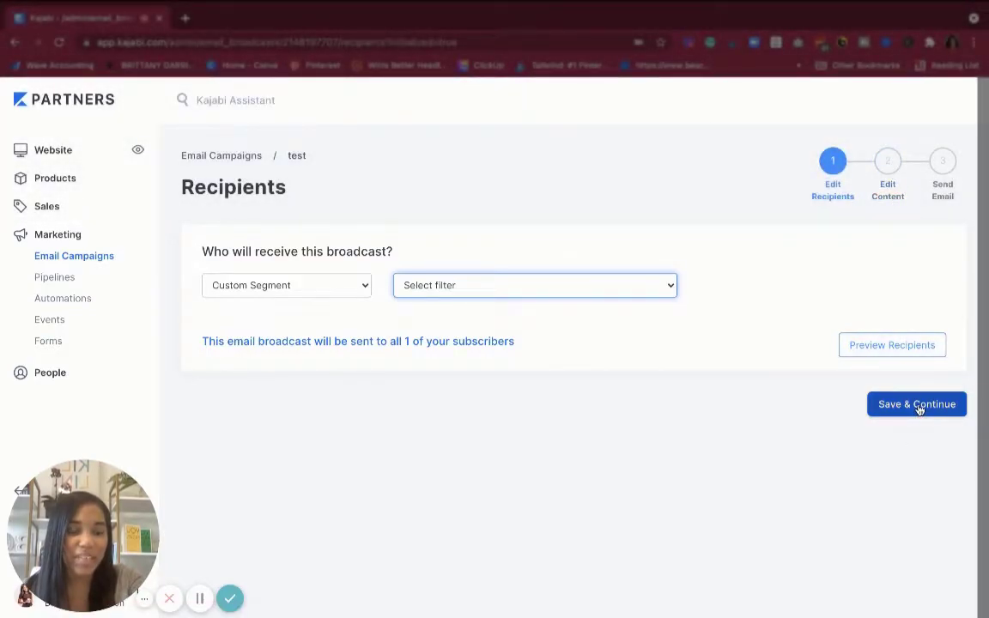
click(917, 405)
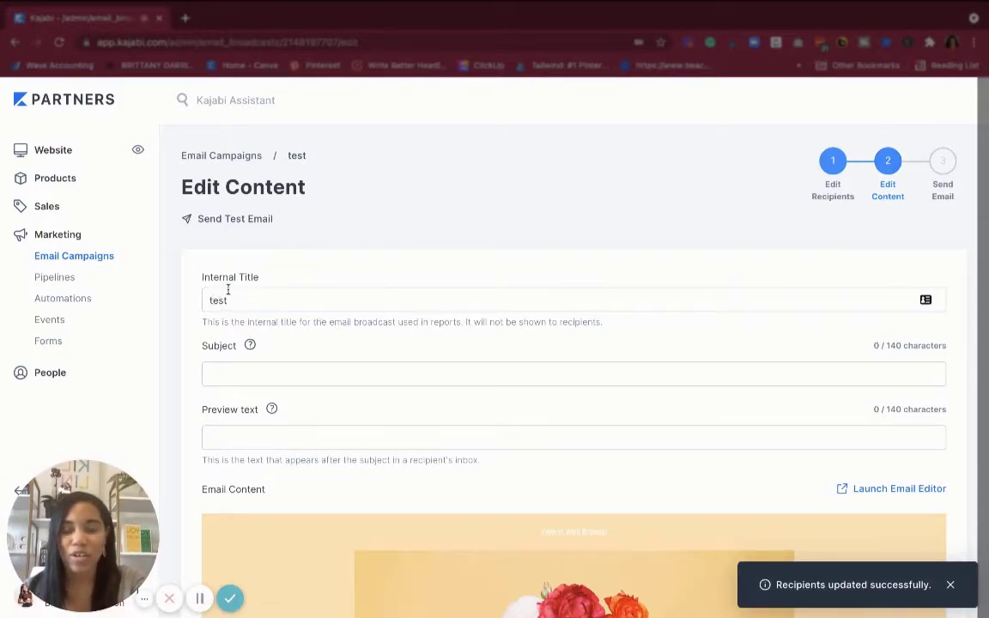
Enter "test" as both the subject and the preview text of the email.
scroll(251, 289, down, 1)
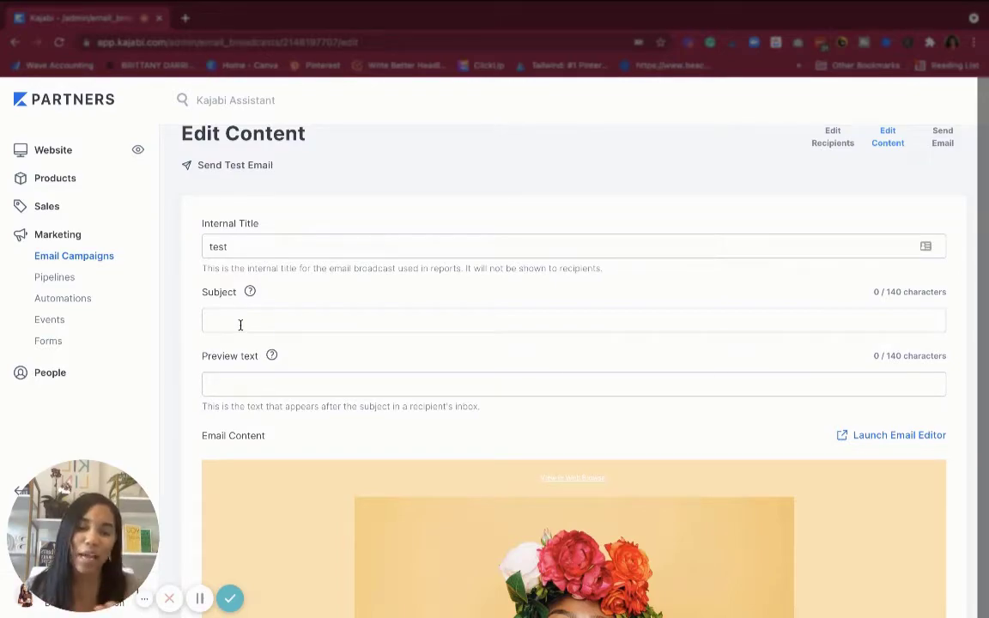
click(241, 324)
text(test)
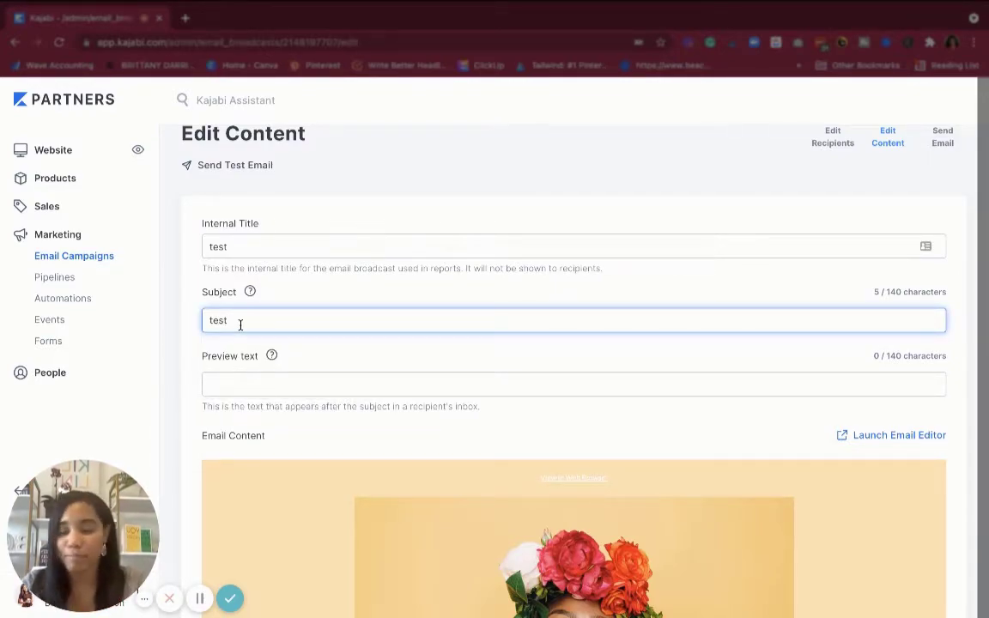
scroll(255, 323, down, 1)
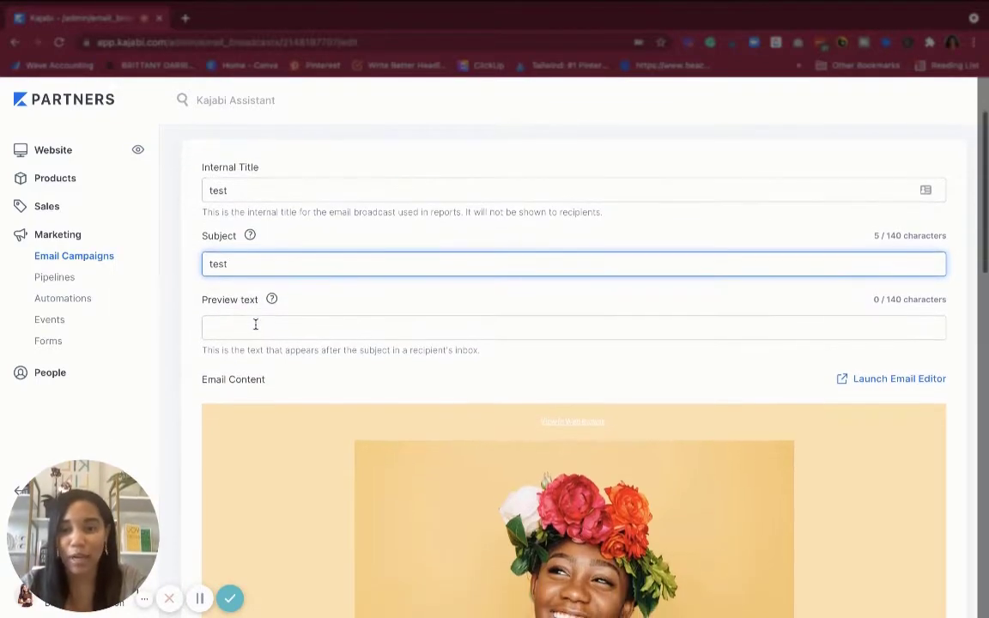
click(254, 325)
text(test)
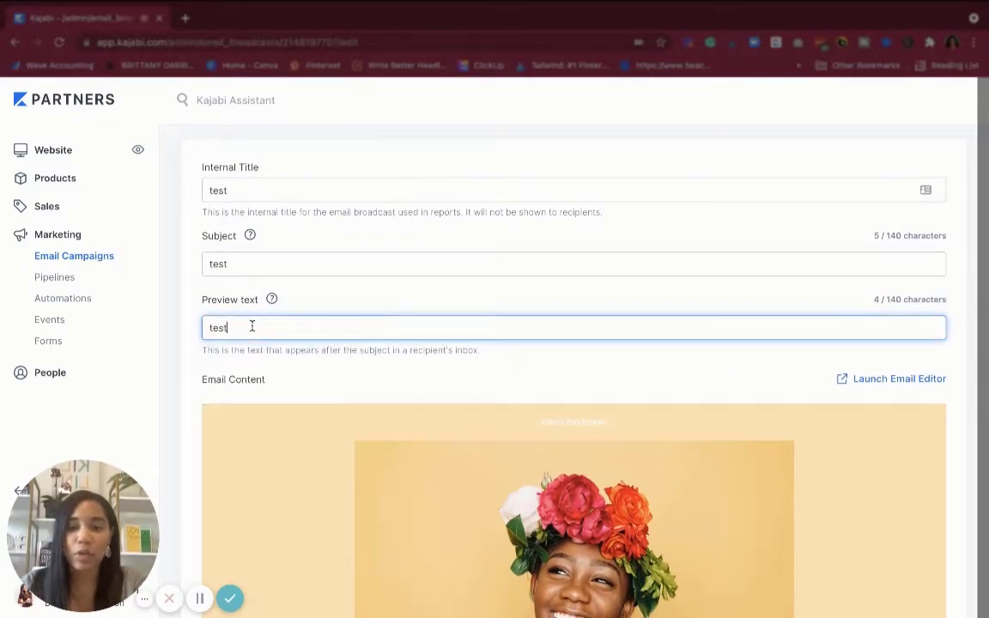
click(251, 236)
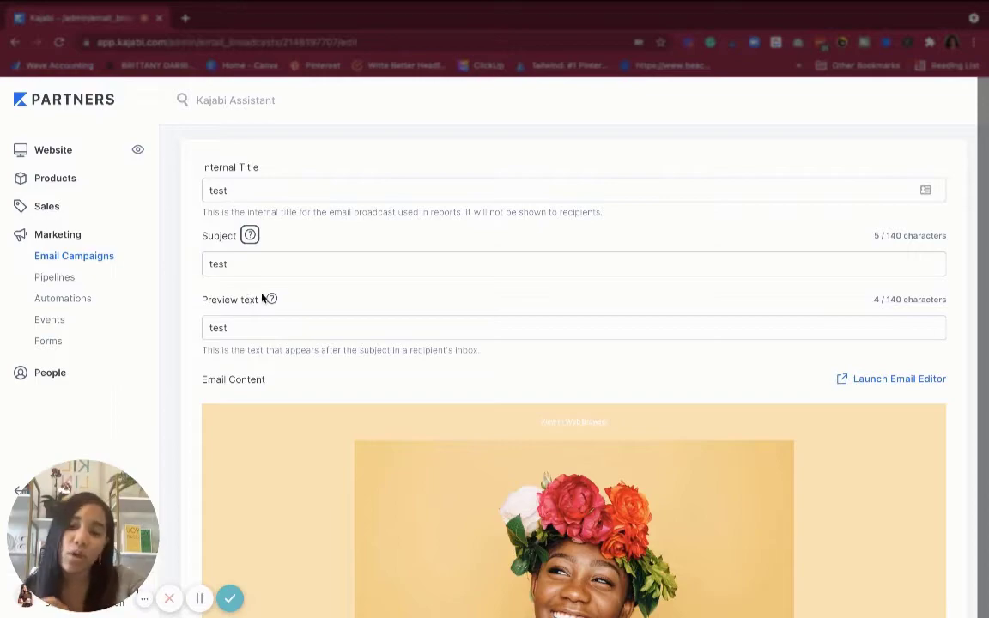
Look over the email content preview and launch the email editor.
scroll(349, 318, down, 2)
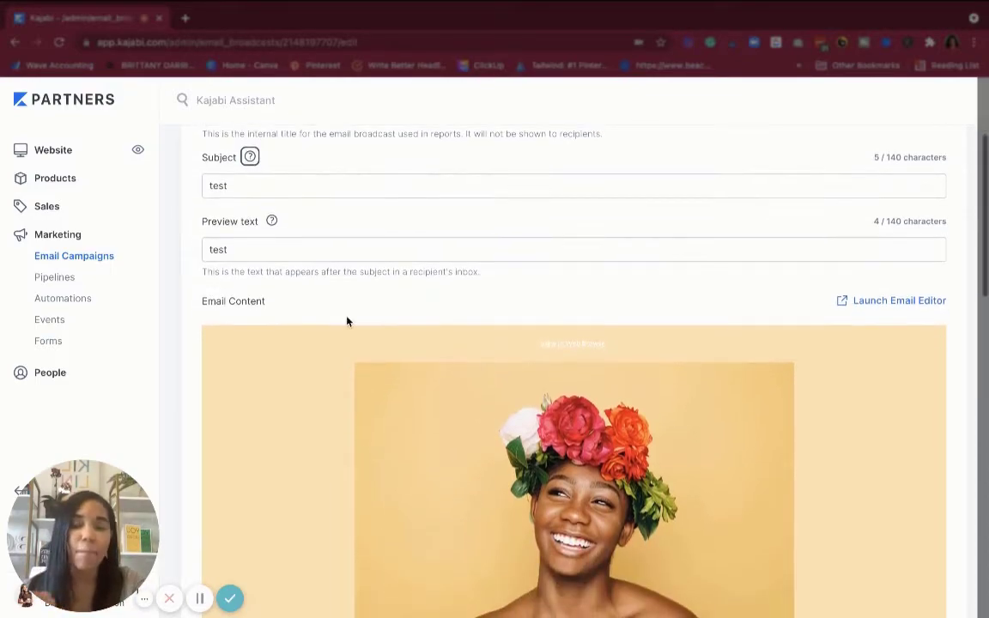
scroll(347, 321, down, 2)
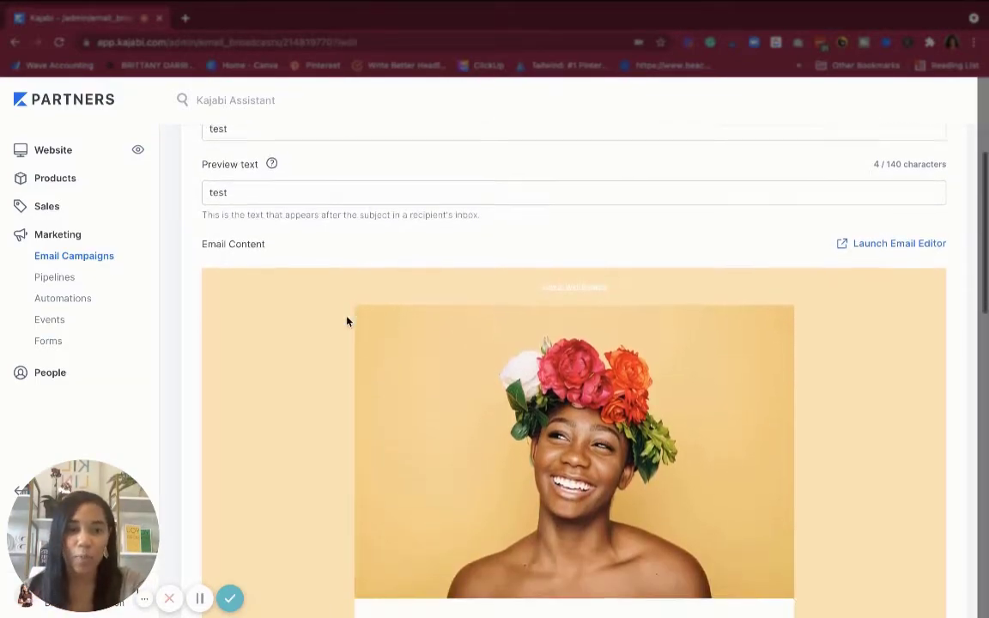
scroll(348, 322, down, 2)
scroll(349, 323, down, 15)
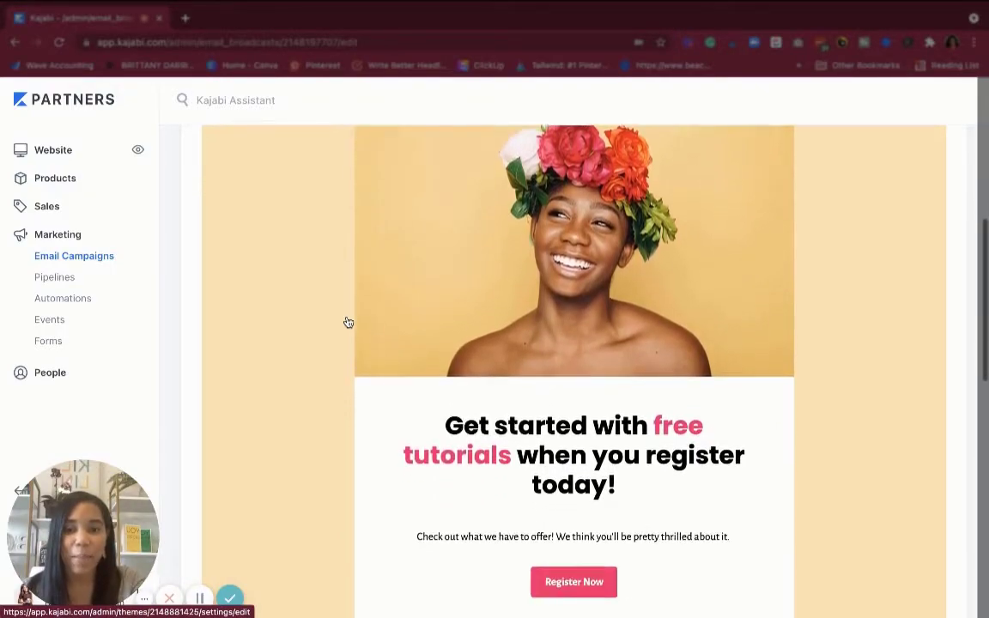
scroll(348, 322, up, 20)
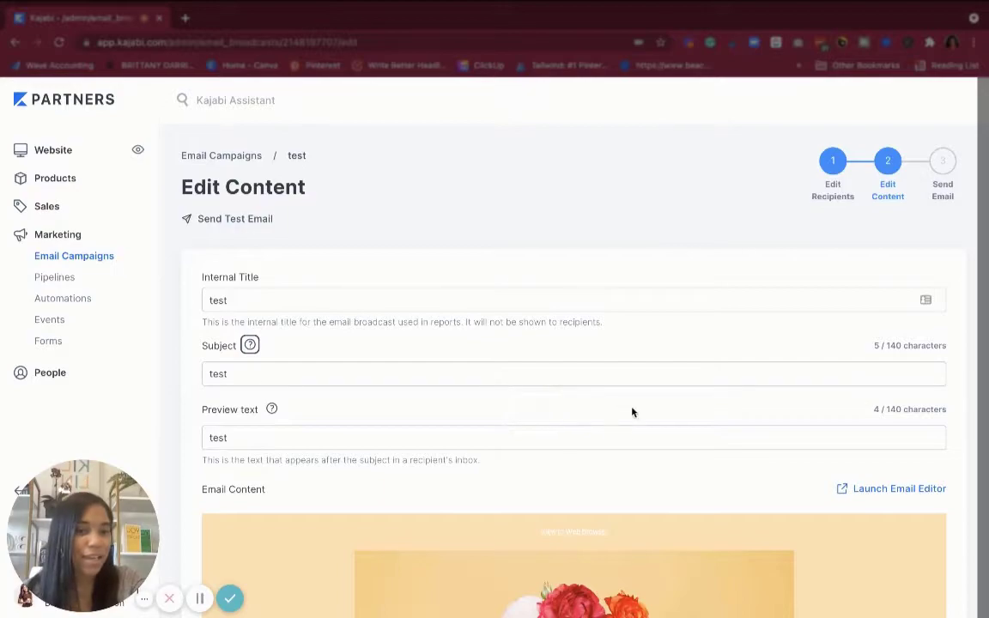
scroll(633, 413, down, 3)
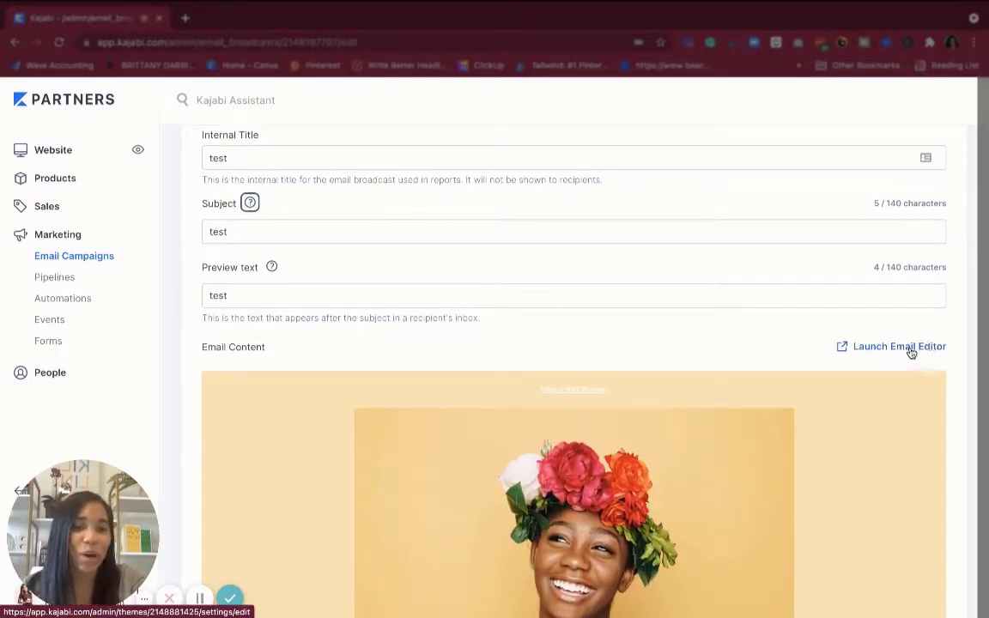
click(912, 353)
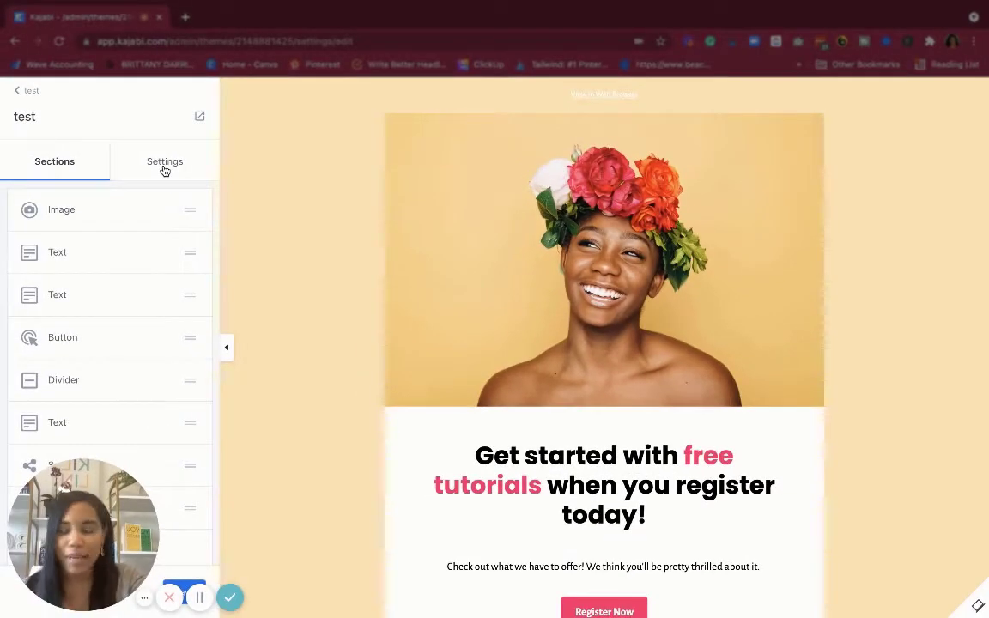
Hide the View in Web Browser Link section on desktop, save the email, and return to its list of sections.
click(165, 171)
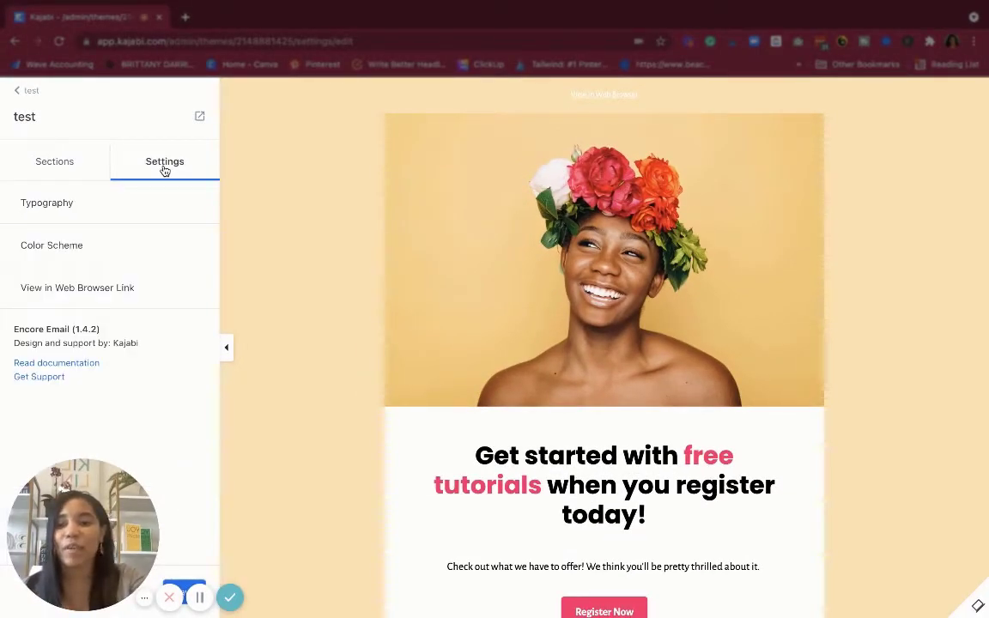
click(67, 288)
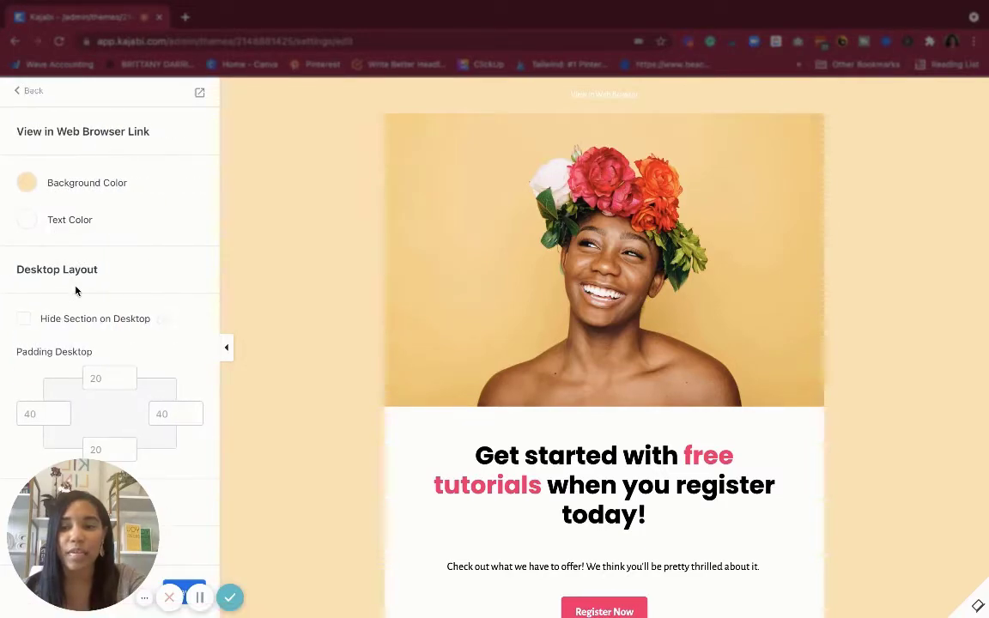
scroll(76, 291, down, 2)
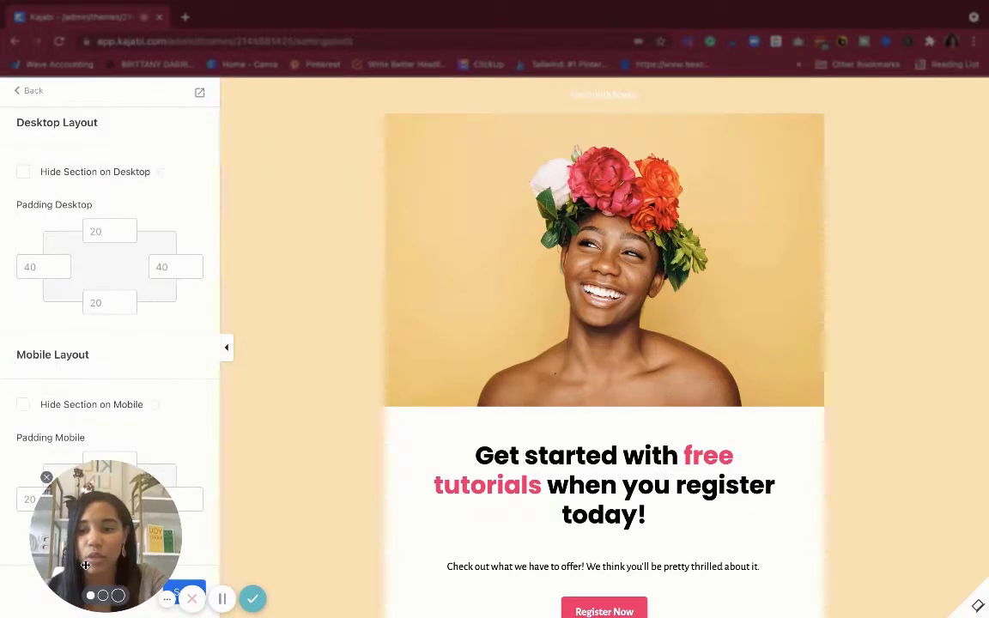
click(24, 173)
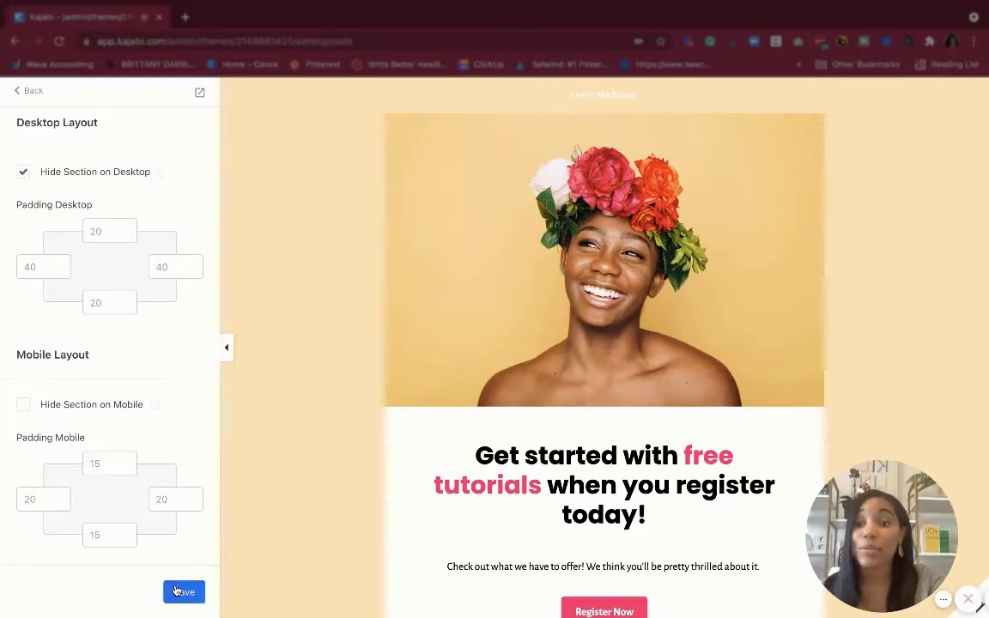
click(178, 591)
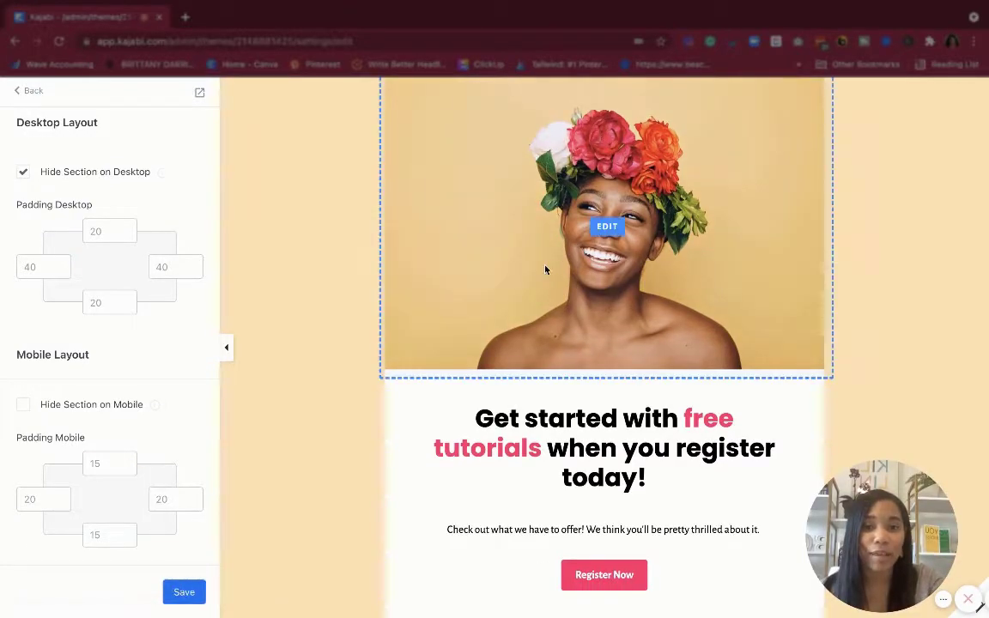
click(26, 95)
click(54, 161)
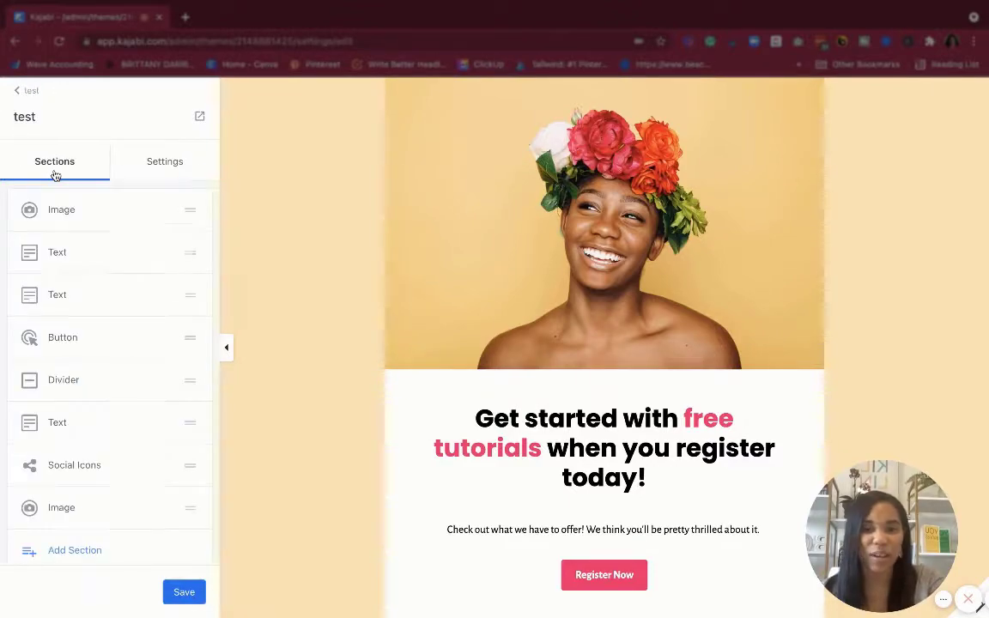
Set the Page Background in the email's color scheme to white and save the email.
click(152, 162)
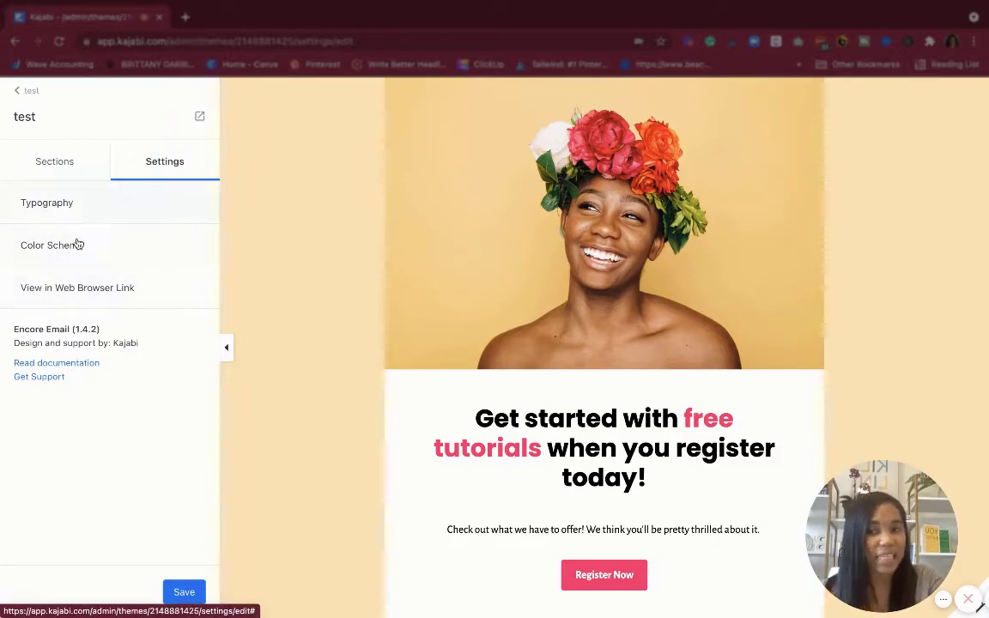
click(65, 167)
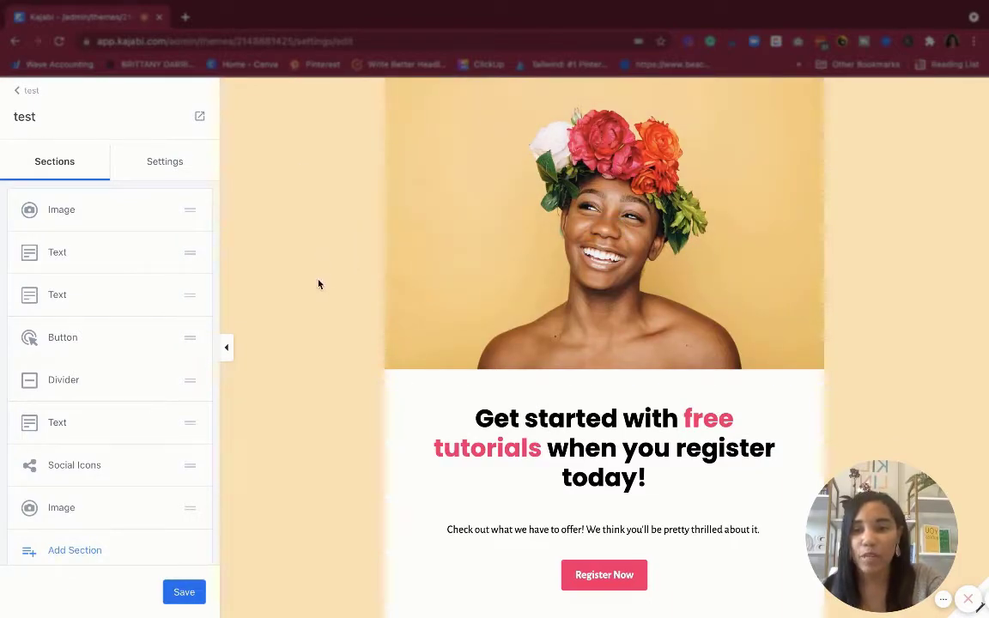
click(152, 169)
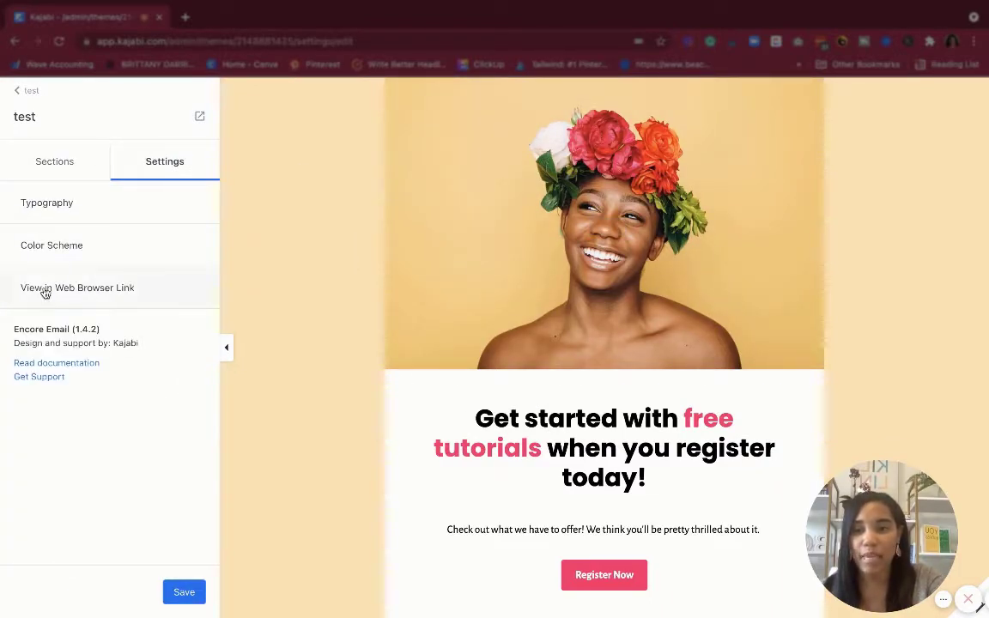
click(35, 248)
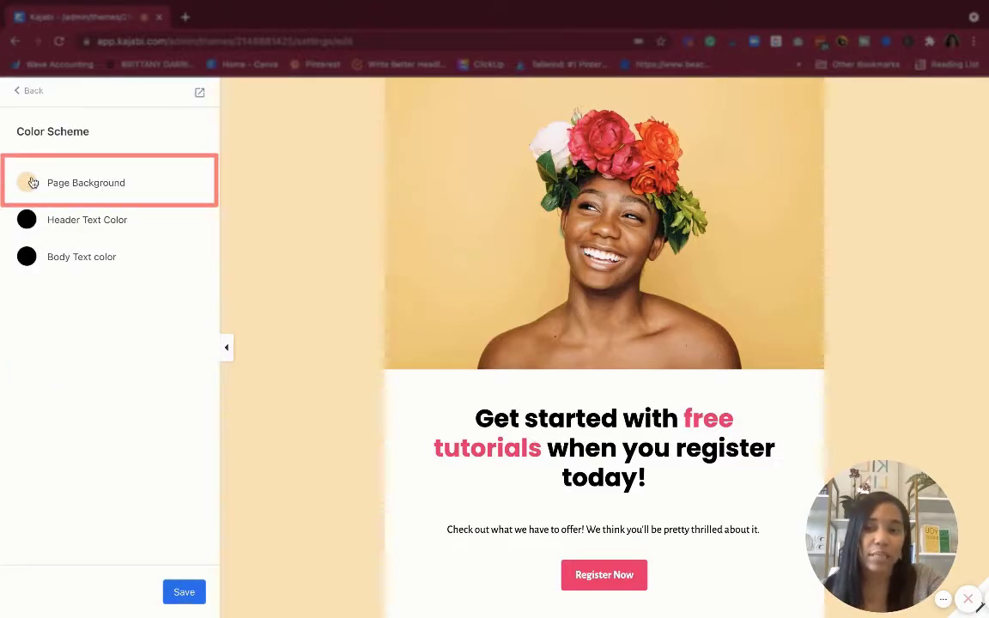
click(28, 182)
click(39, 297)
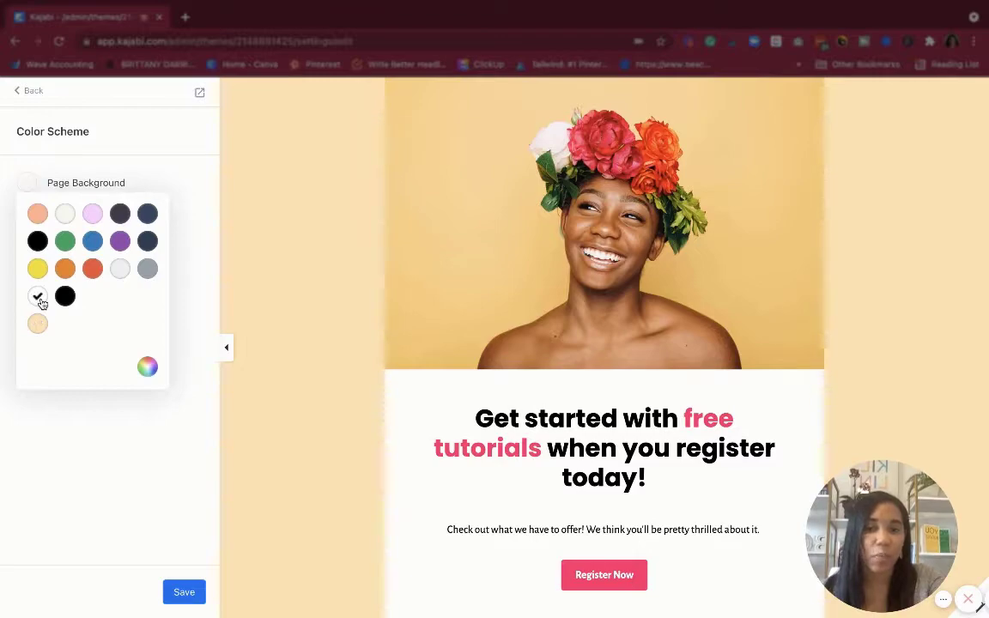
click(191, 281)
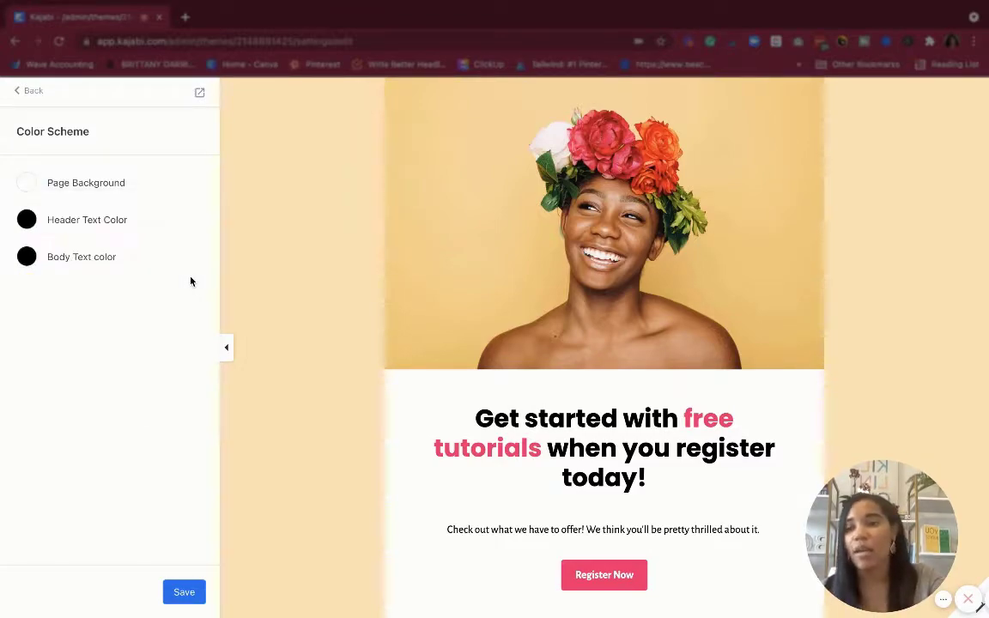
click(187, 592)
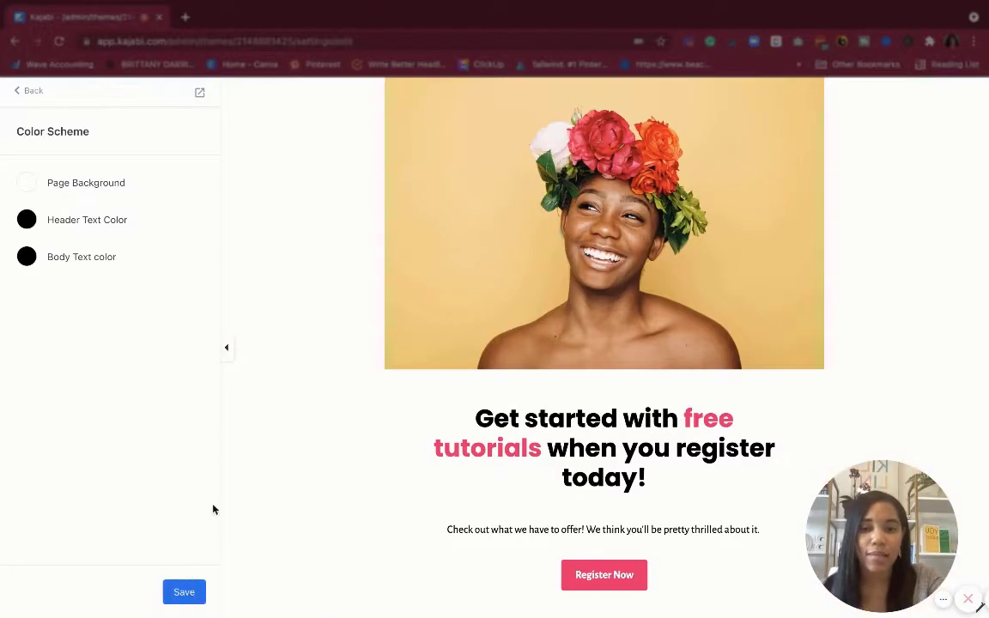
Look at the upload options for replacing the header image, and close the uploader without choosing a file.
scroll(403, 257, down, 6)
scroll(403, 249, up, 6)
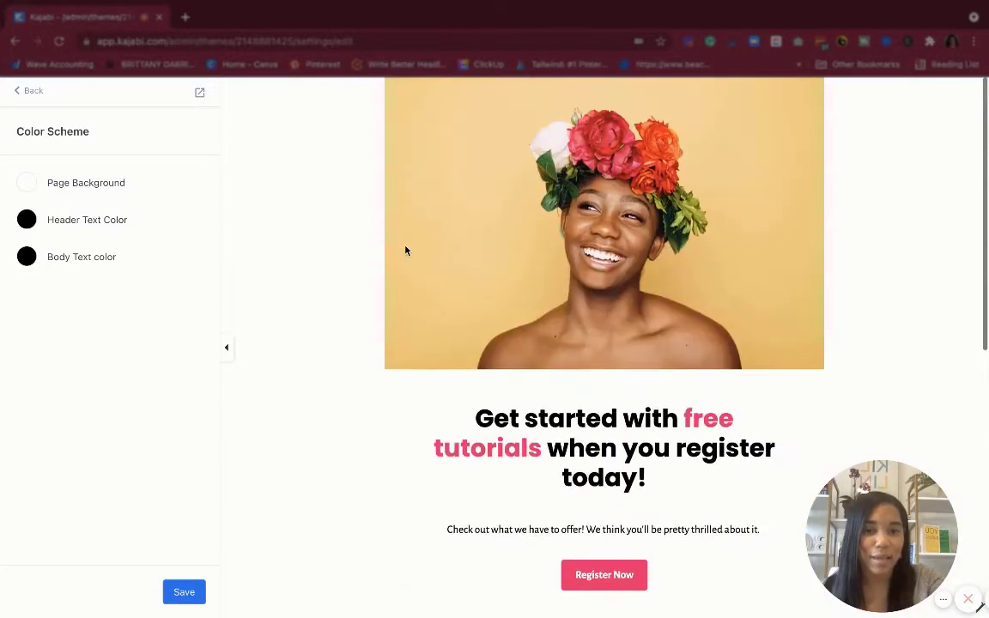
scroll(405, 250, down, 5)
scroll(404, 250, down, 1)
scroll(386, 206, up, 6)
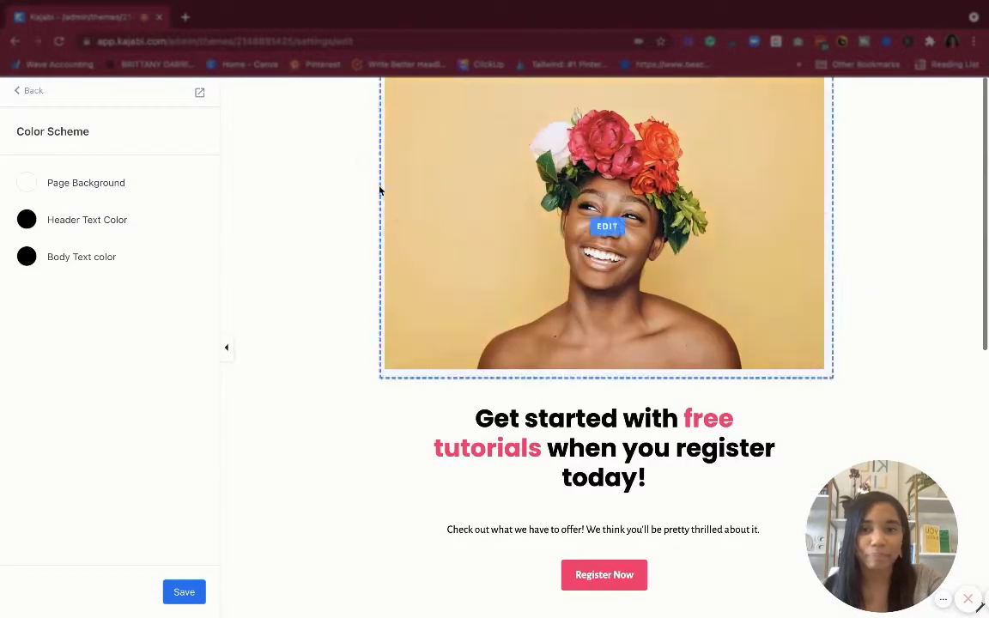
click(451, 165)
click(104, 309)
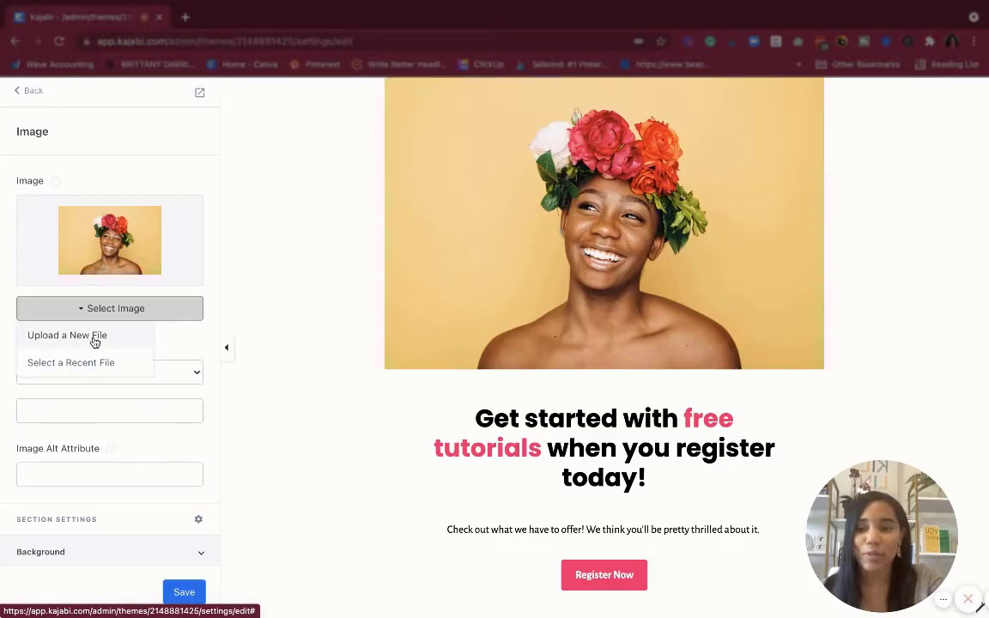
click(94, 340)
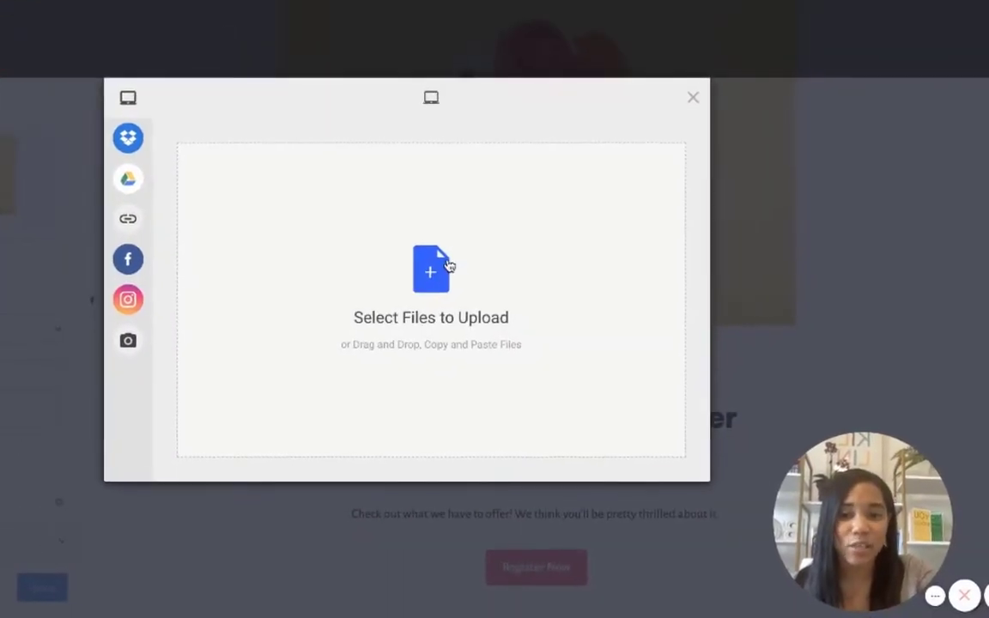
click(692, 97)
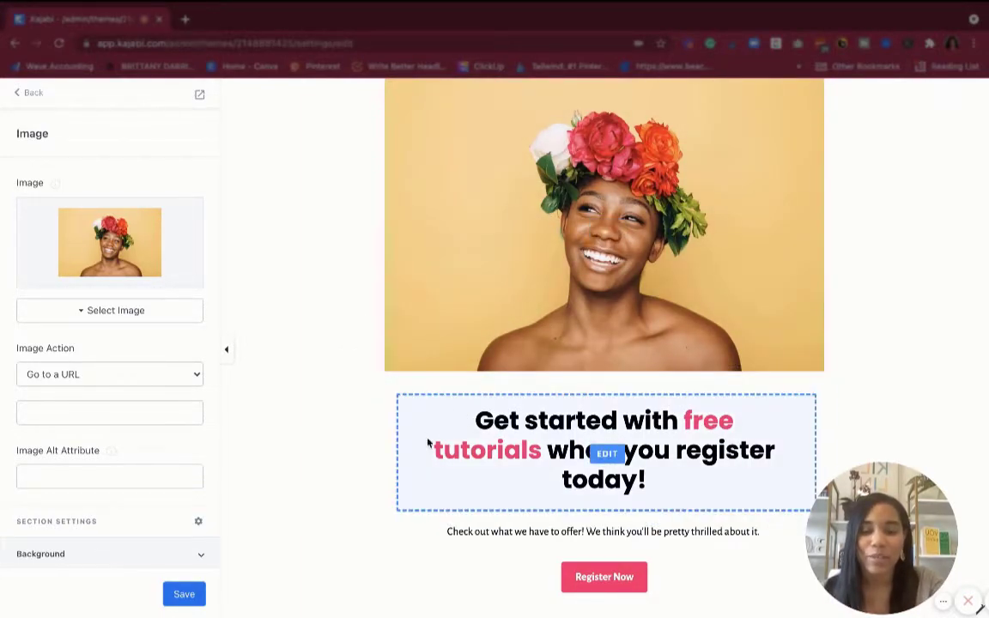
Look over the headline's text editing options and return to the list of sections.
click(461, 429)
scroll(34, 328, down, 3)
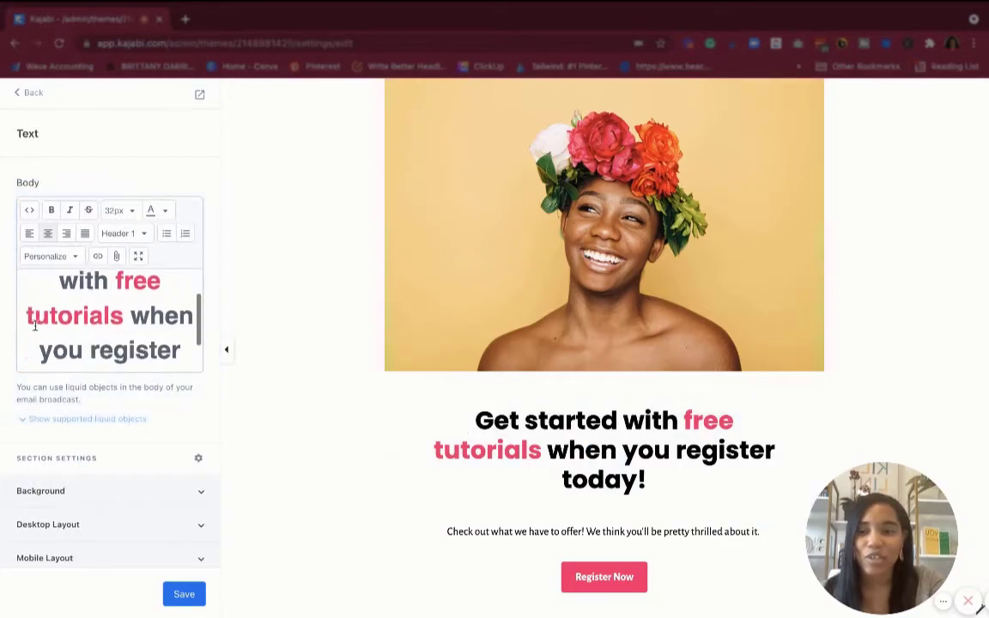
scroll(35, 318, up, 3)
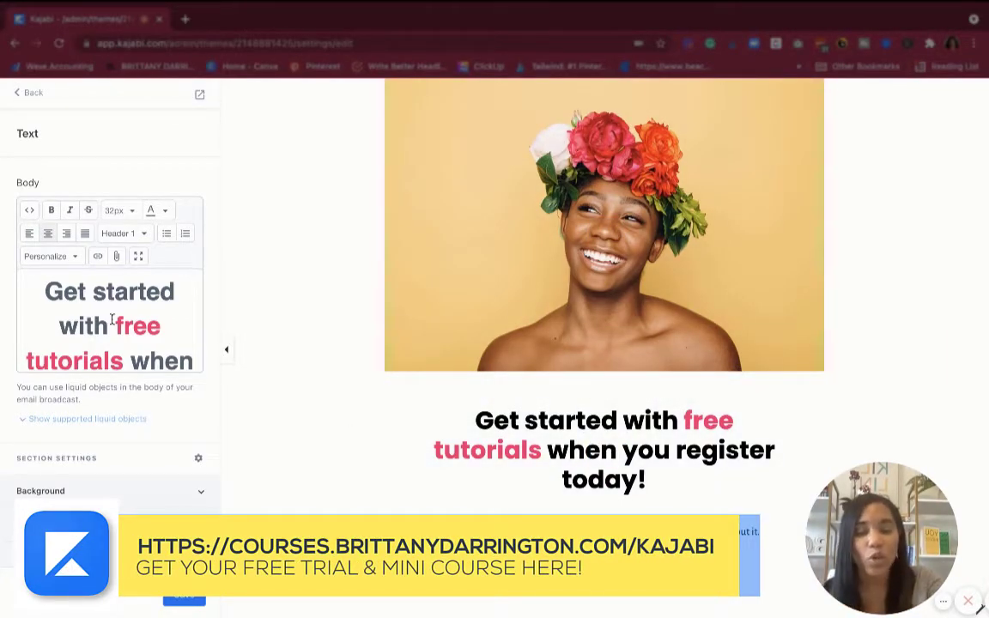
scroll(515, 387, down, 5)
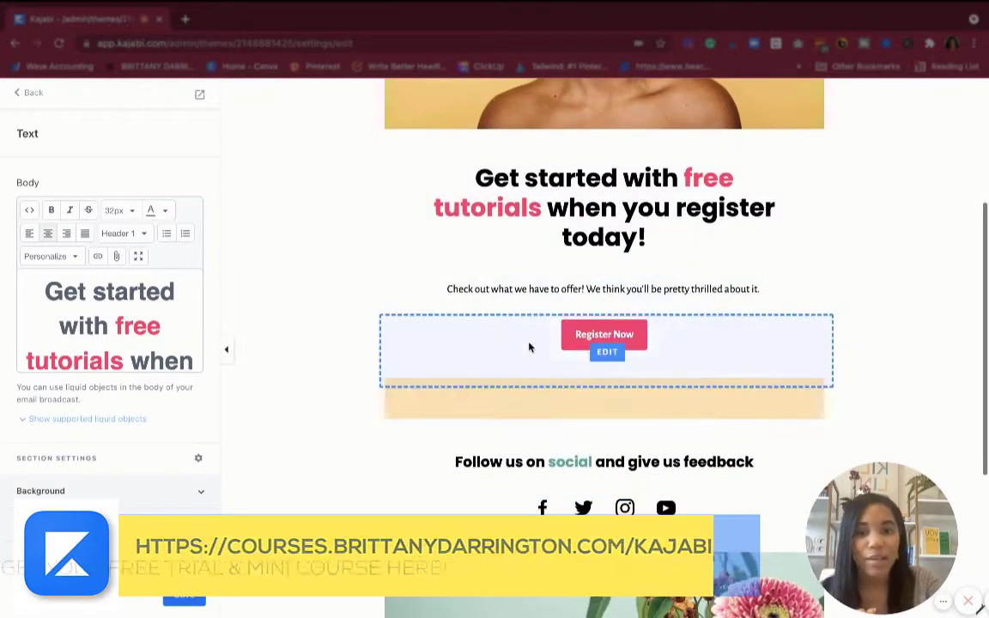
click(32, 94)
click(53, 161)
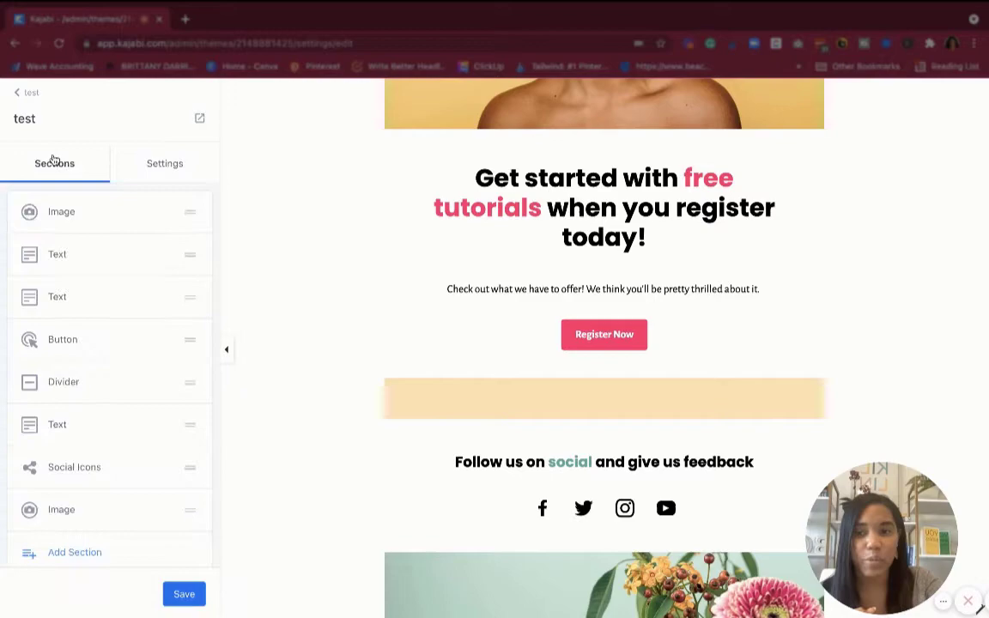
Hide the Divider section below the Register Now button, and check its remaining options without choosing one.
scroll(103, 378, down, 2)
scroll(119, 318, up, 2)
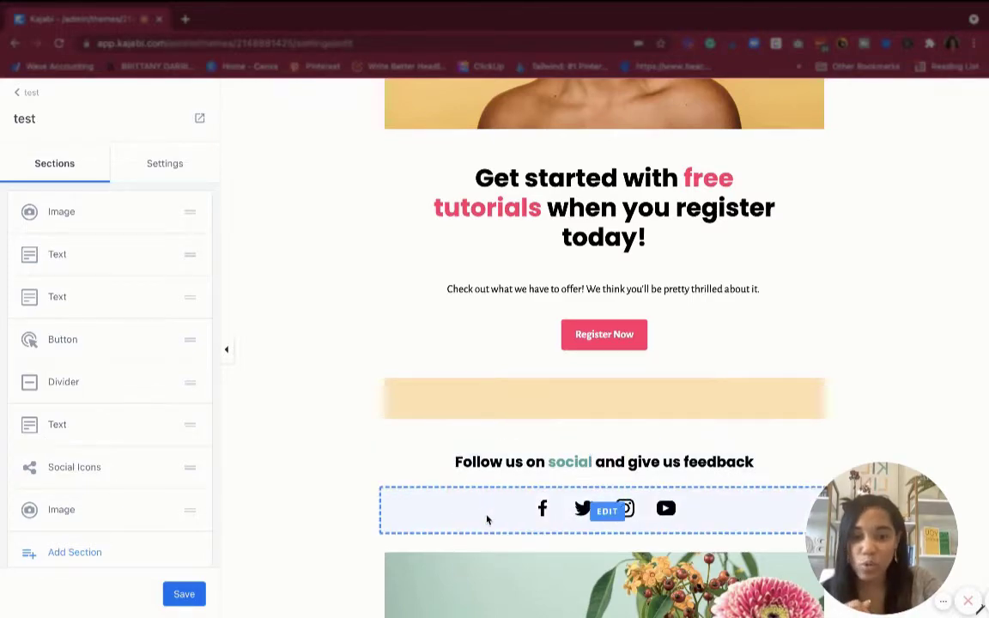
scroll(487, 516, down, 5)
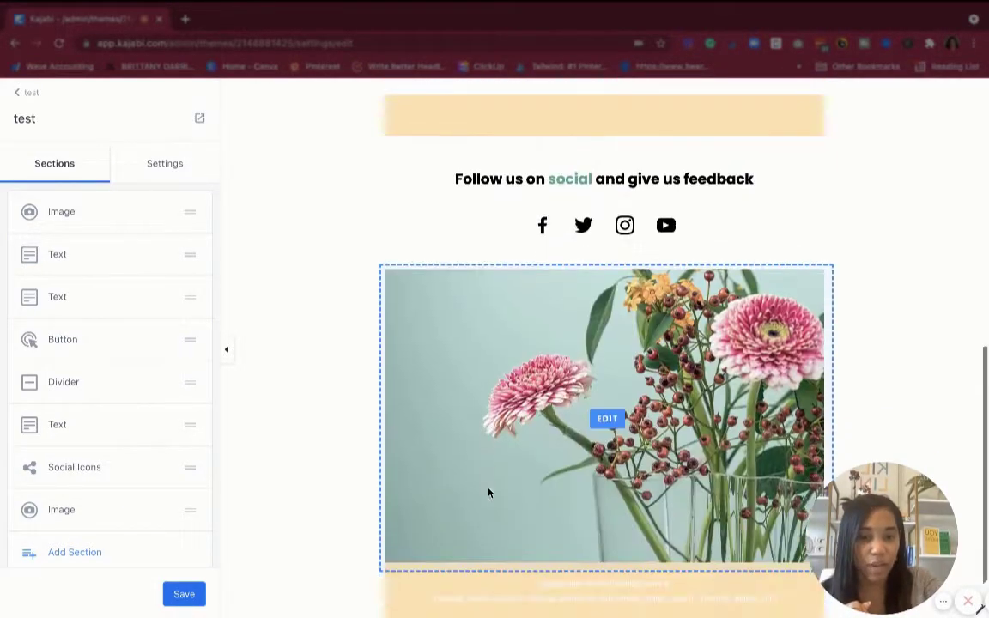
scroll(489, 492, up, 9)
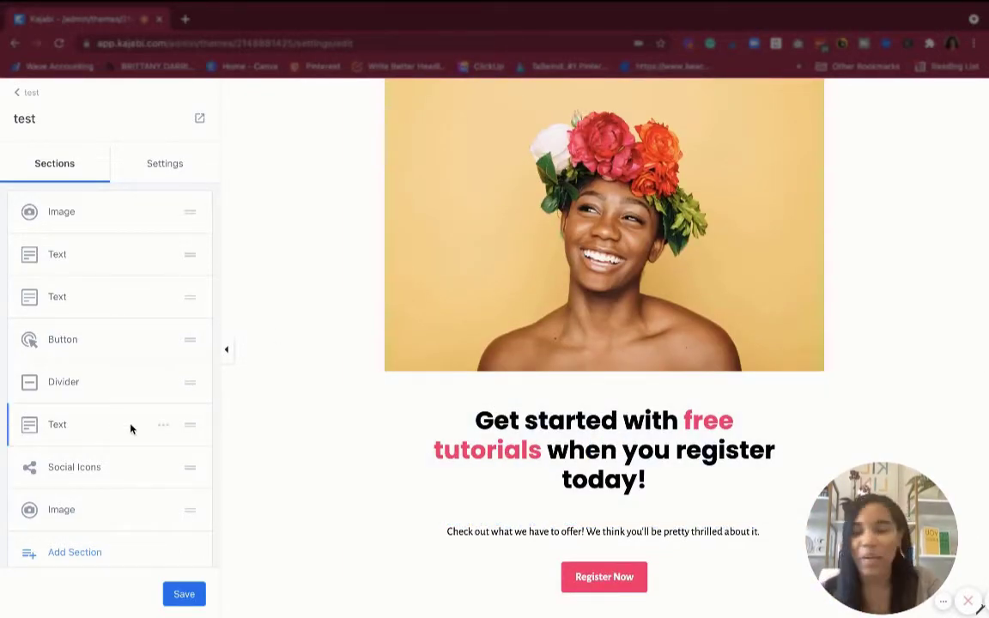
scroll(445, 339, down, 8)
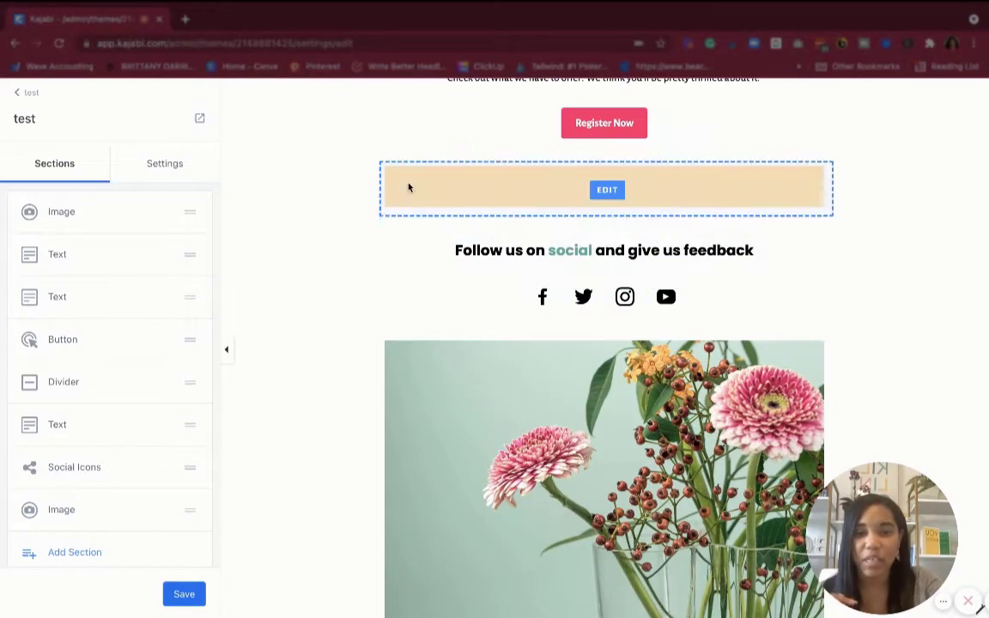
click(159, 387)
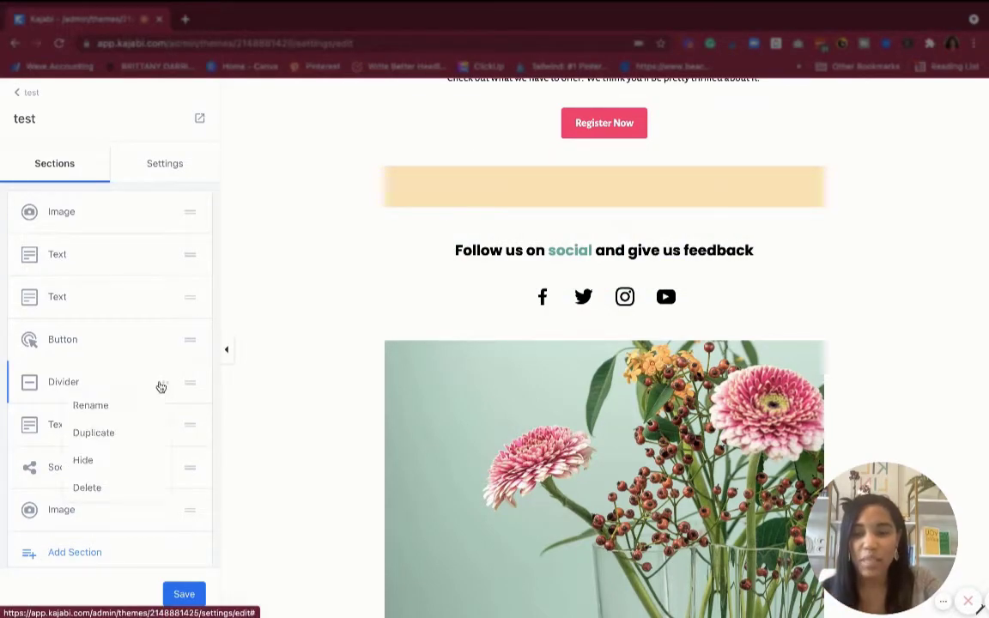
click(86, 463)
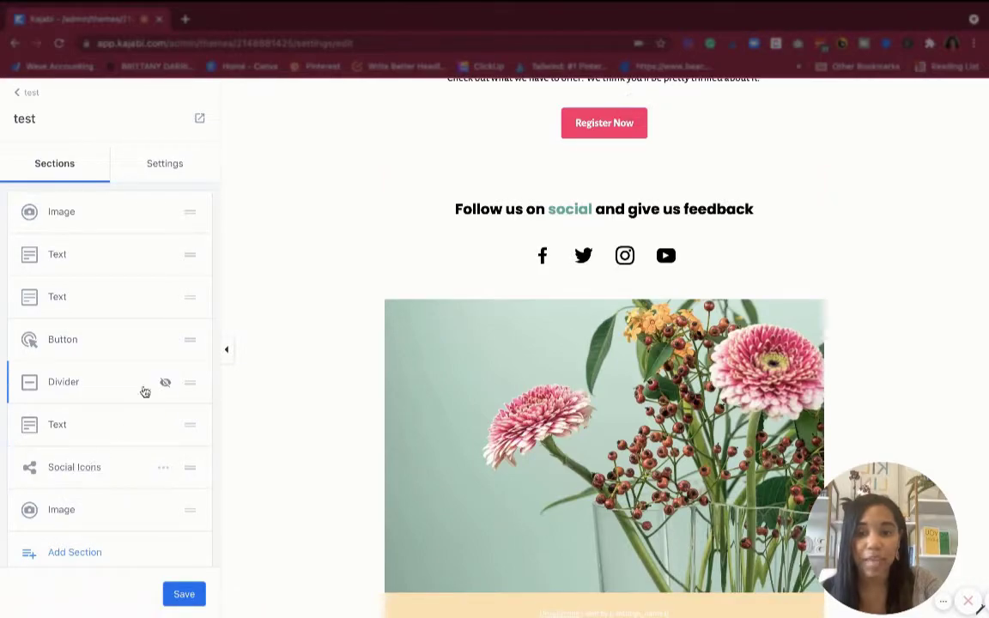
click(140, 384)
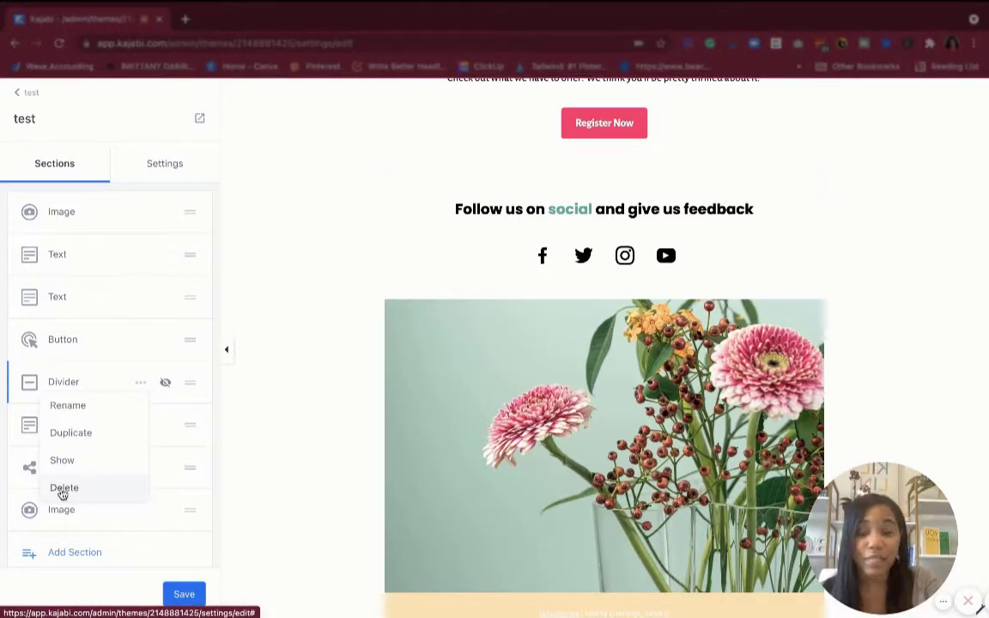
click(312, 344)
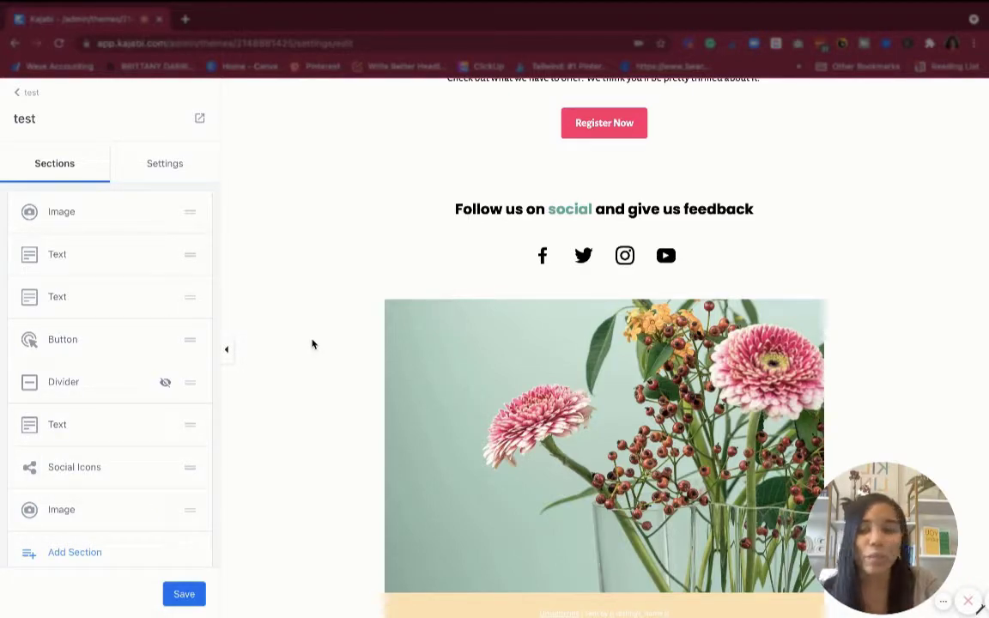
Look at the flower image's settings and its section options without changing anything.
click(521, 371)
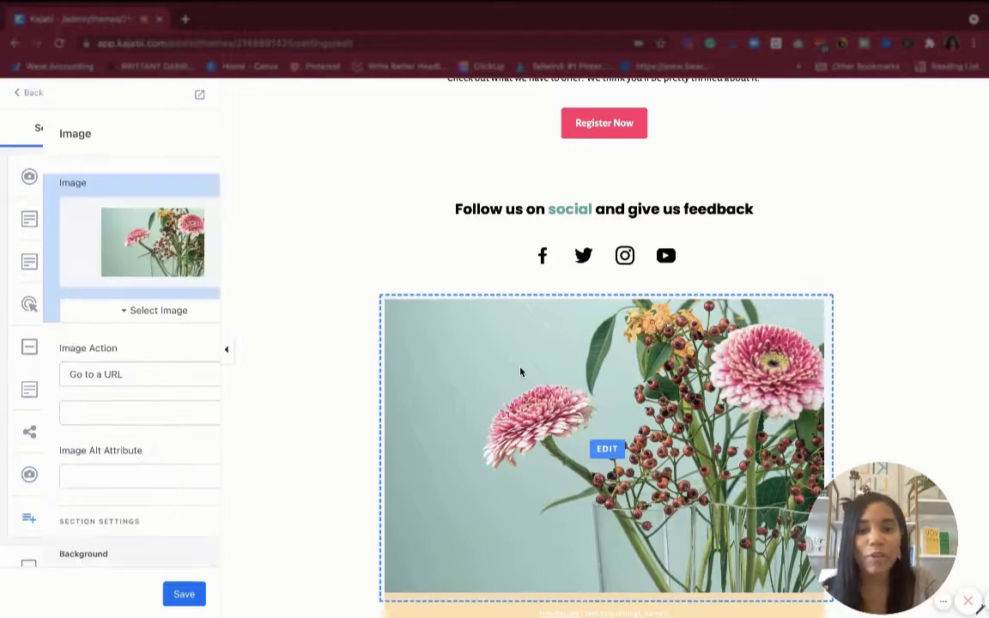
click(33, 94)
scroll(151, 463, down, 1)
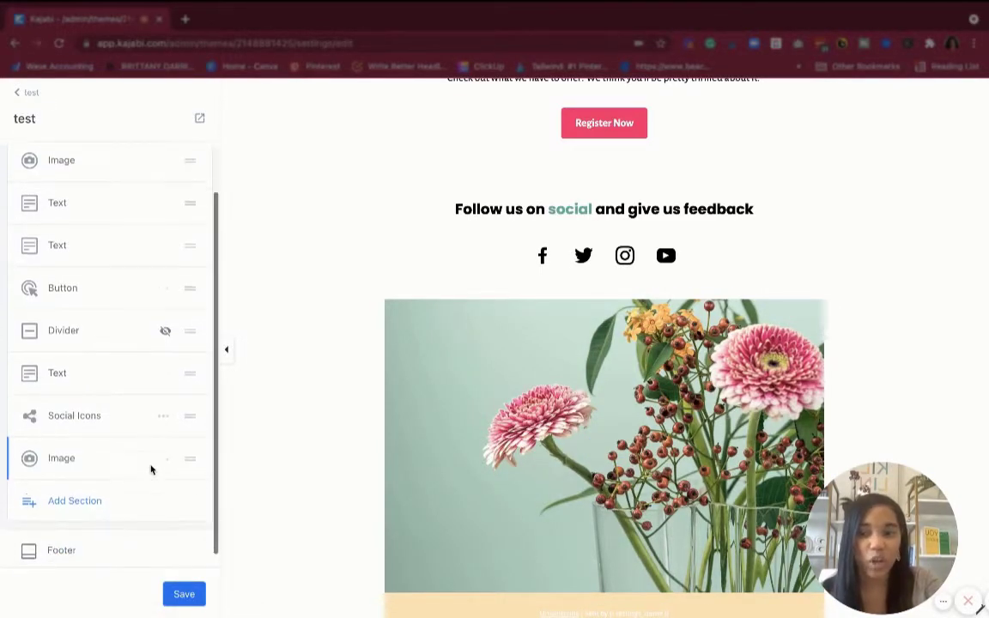
click(163, 460)
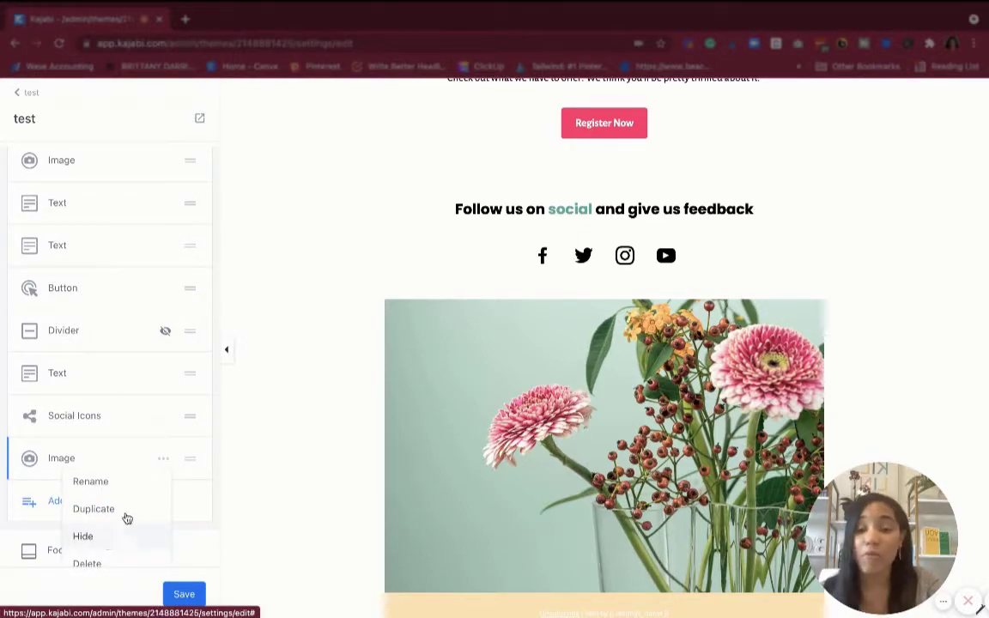
click(281, 448)
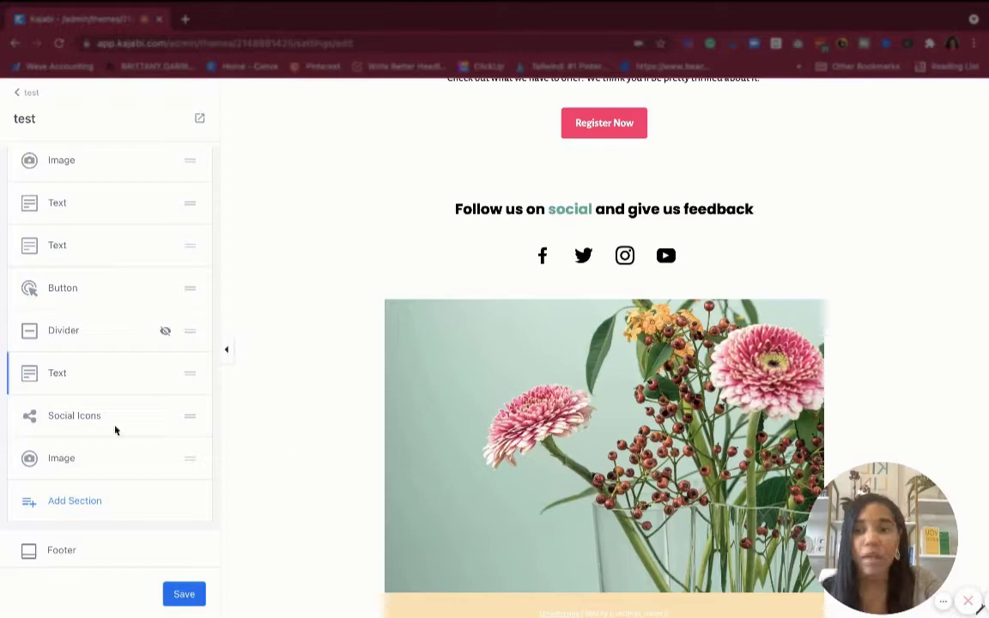
Look over the section types that can be added to the email, and return to the section list without adding one.
scroll(601, 412, up, 5)
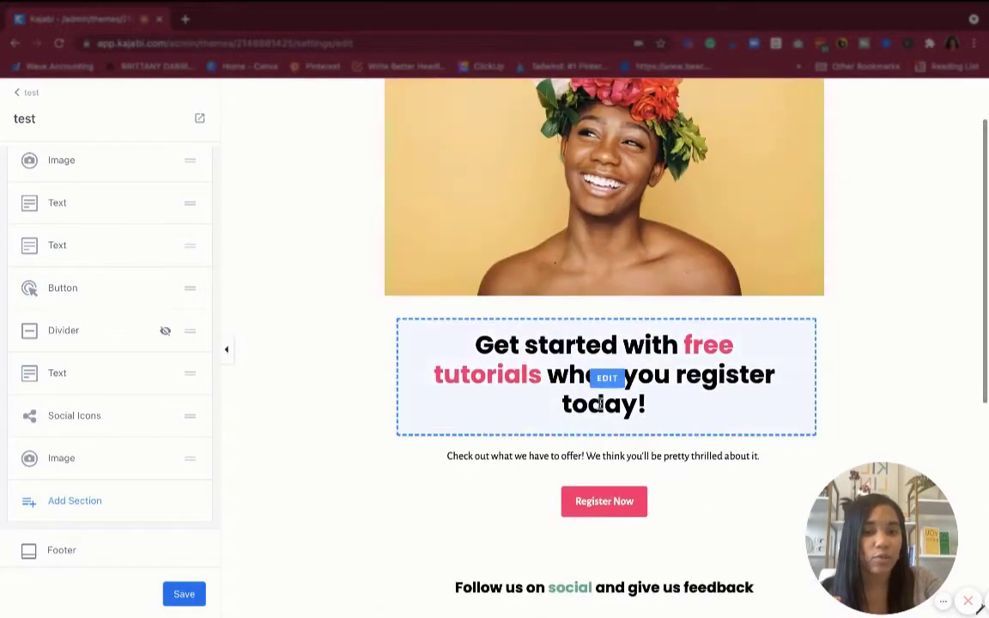
click(75, 501)
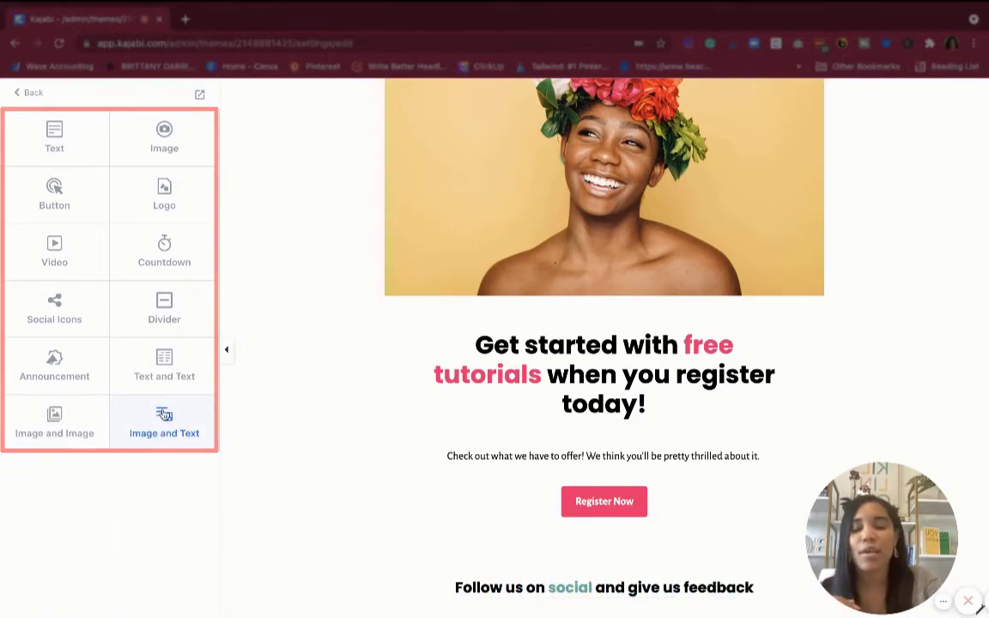
scroll(410, 382, down, 5)
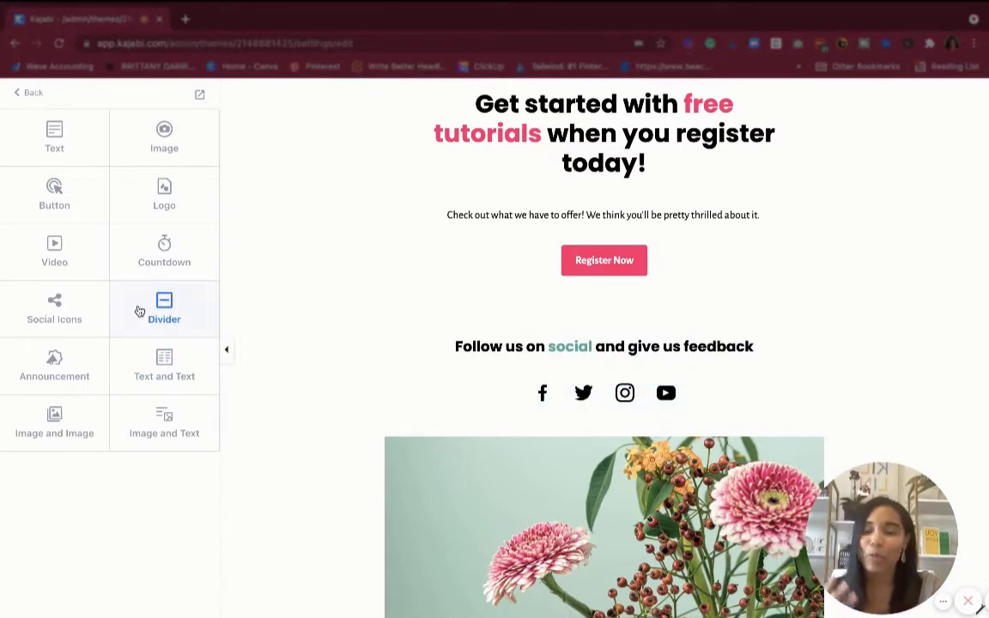
scroll(534, 205, up, 4)
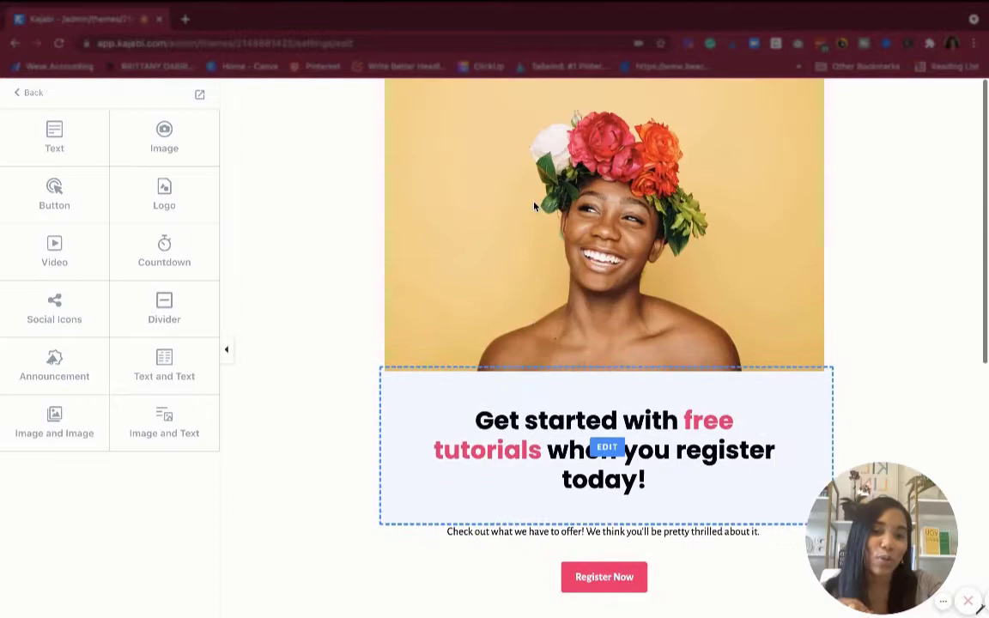
click(32, 94)
Leave the email editor for the broadcast's Edit Content page and look over the email preview there.
scroll(499, 313, down, 3)
scroll(499, 312, down, 3)
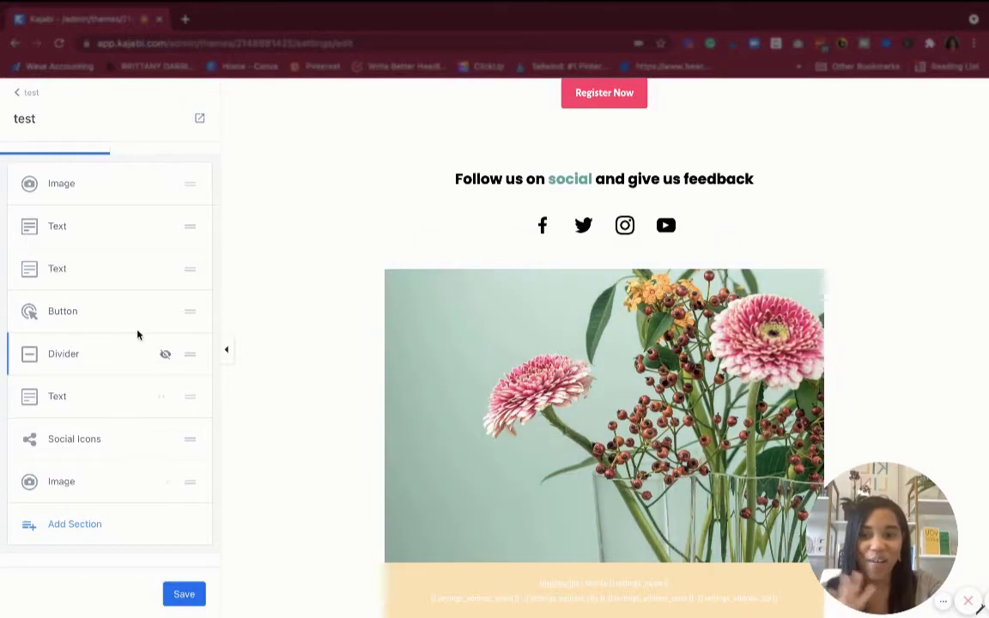
click(25, 96)
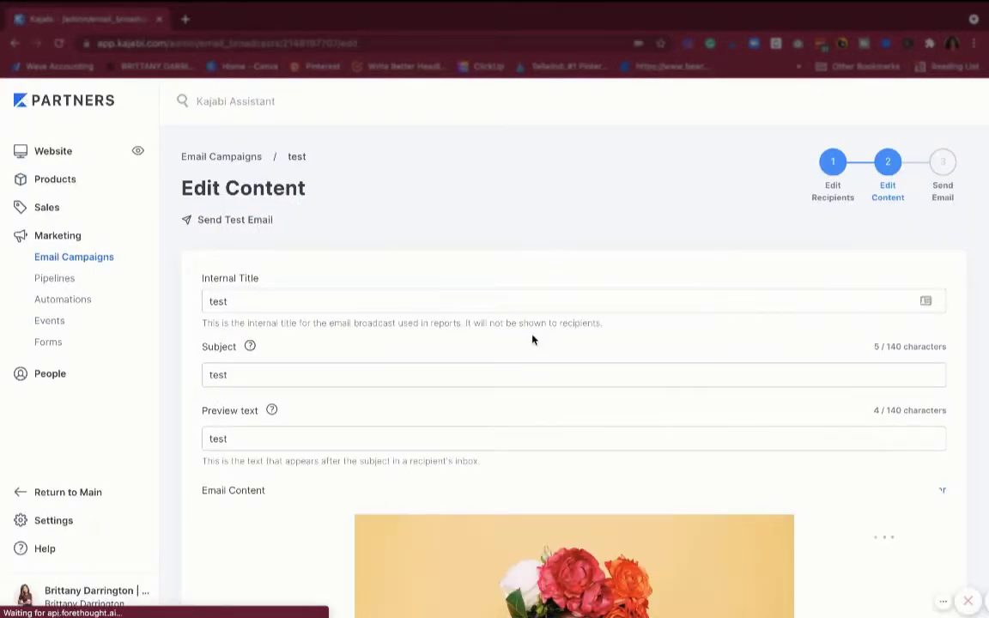
scroll(532, 340, down, 5)
scroll(533, 258, up, 1)
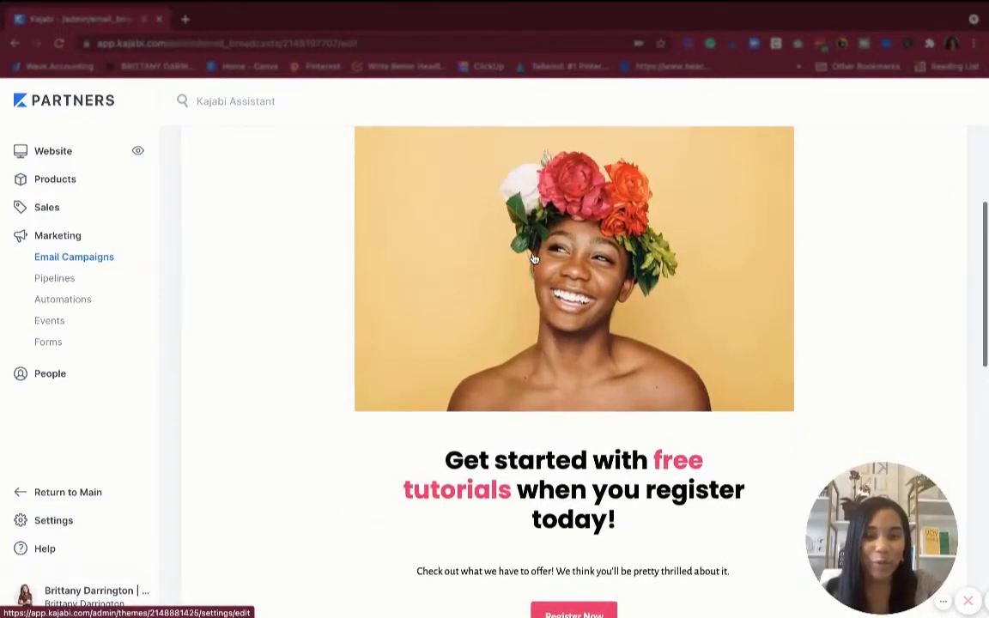
Review the broadcast's internal title, subject, preview text and email content on the Edit Content page.
scroll(533, 258, up, 3)
scroll(742, 259, down, 1)
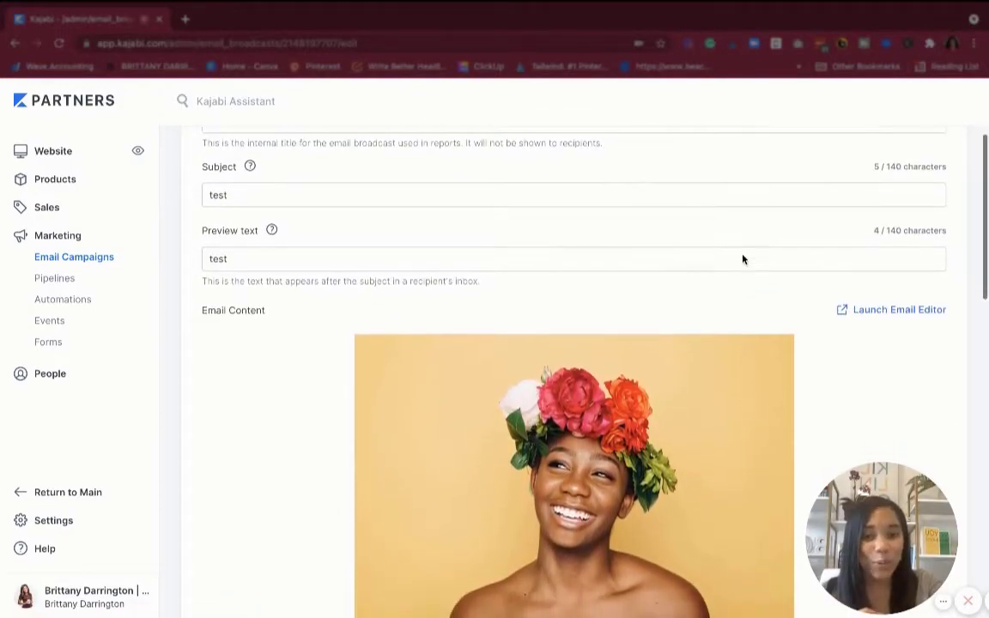
scroll(743, 258, up, 2)
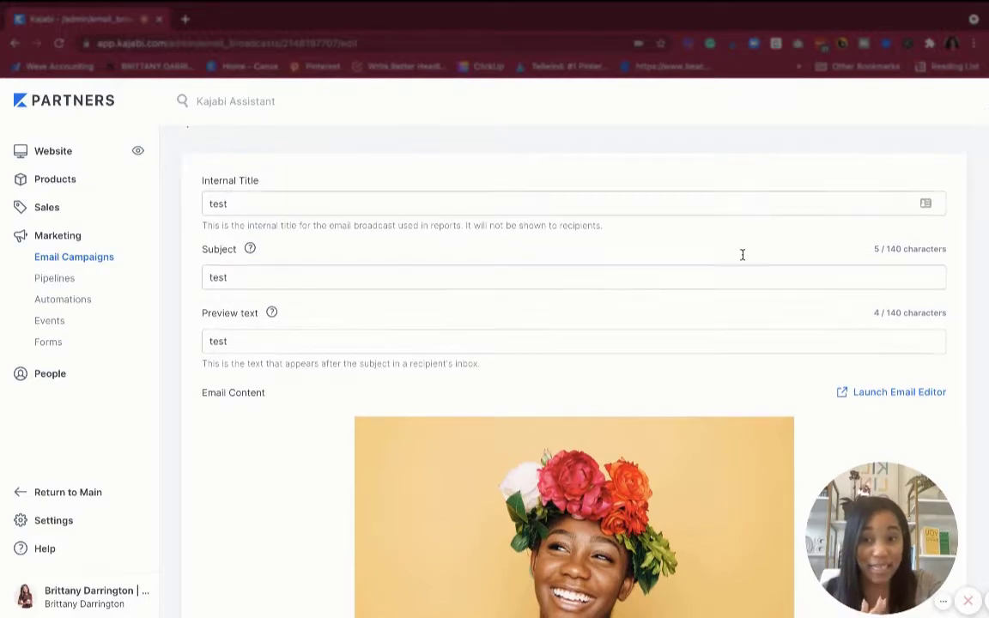
scroll(743, 259, down, 1)
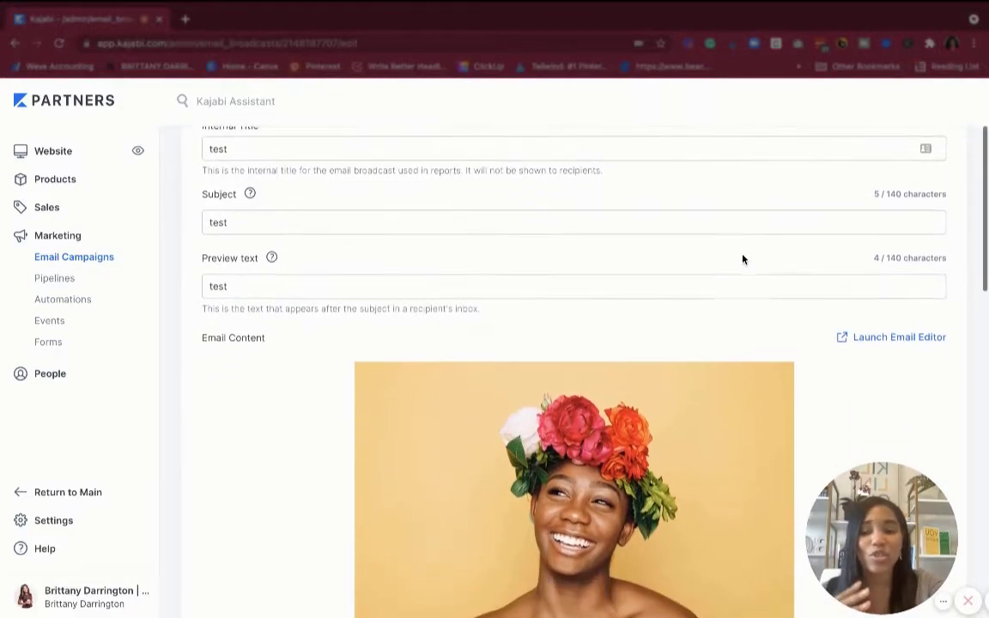
scroll(743, 259, down, 1)
scroll(499, 329, down, 5)
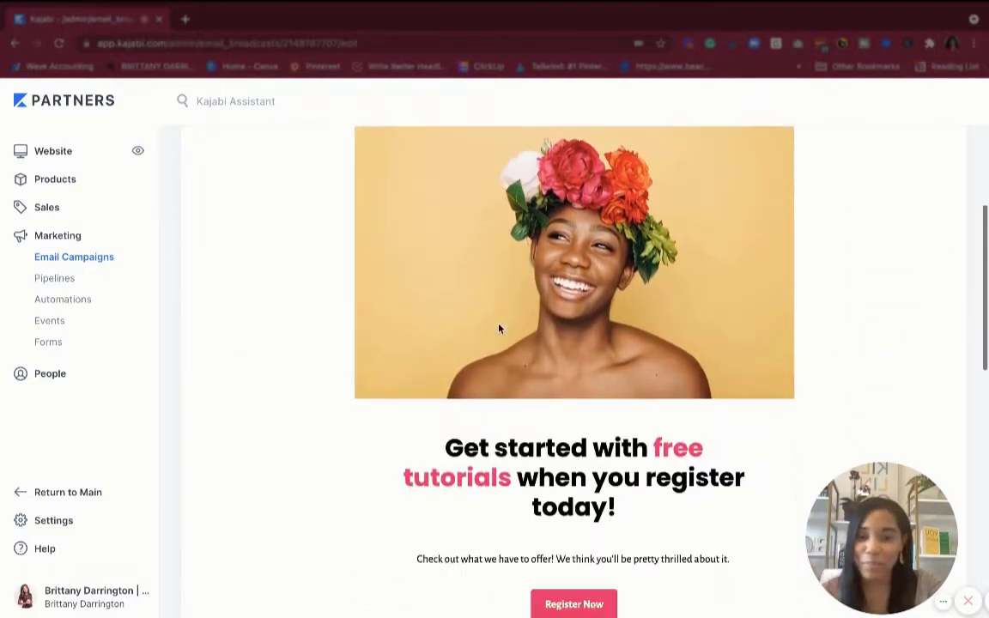
scroll(567, 273, up, 1)
scroll(570, 271, up, 4)
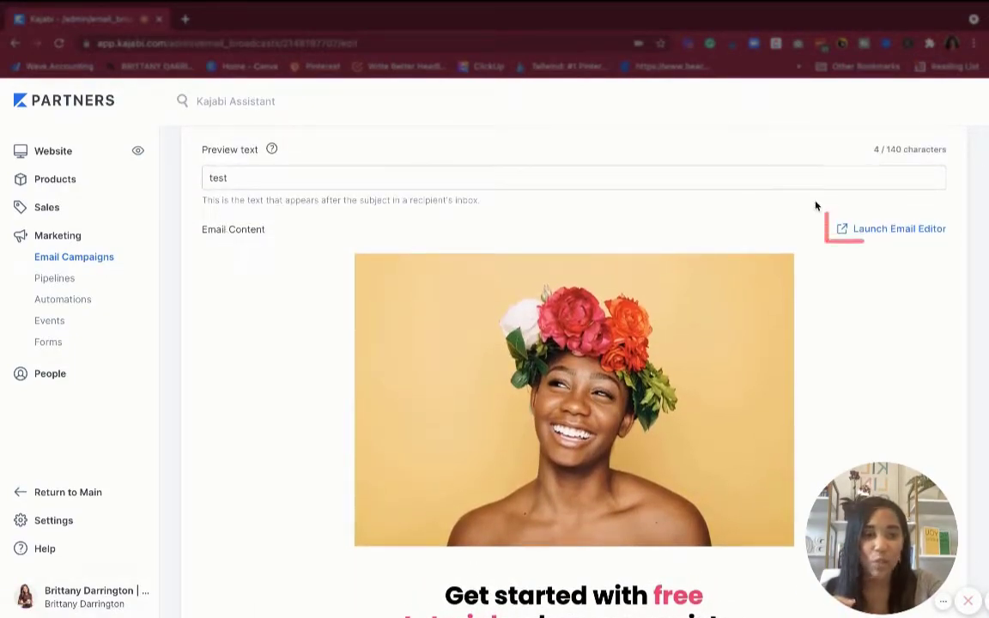
Reopen the email editor, view the email's full-page preview, and return to the editor.
click(886, 230)
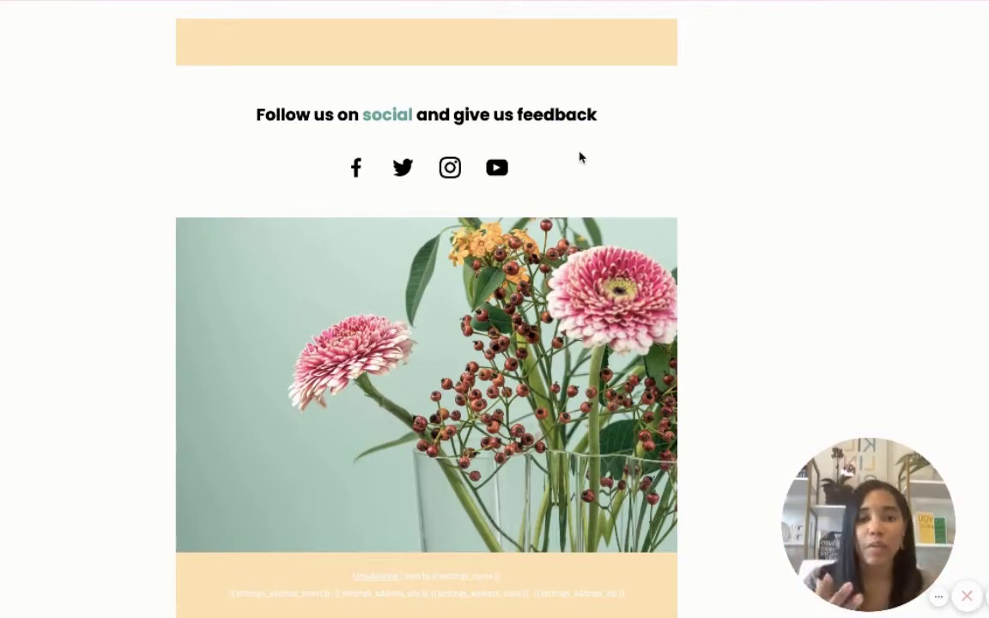
scroll(577, 161, up, 6)
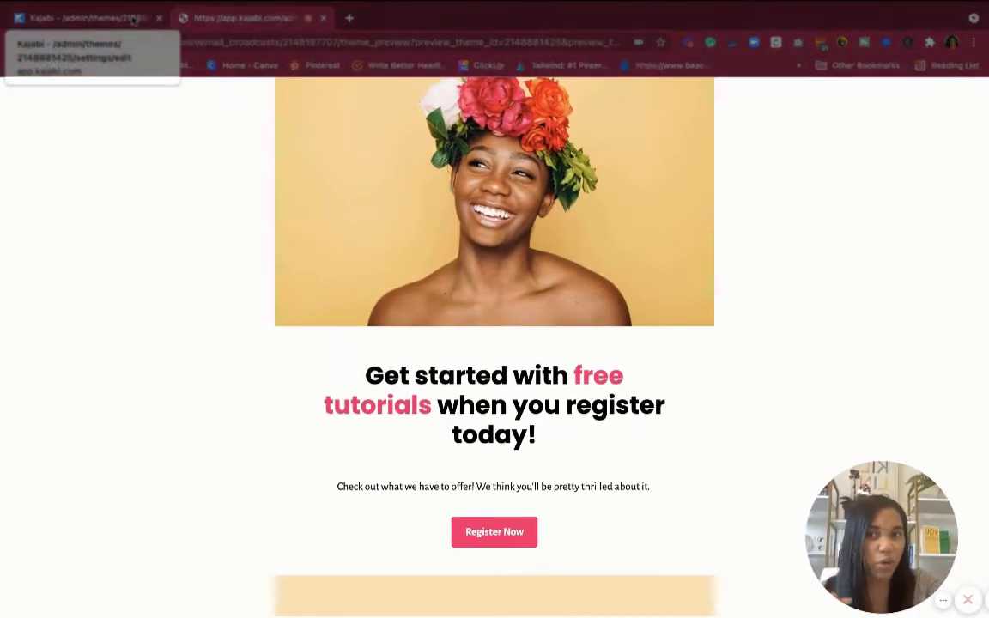
click(133, 19)
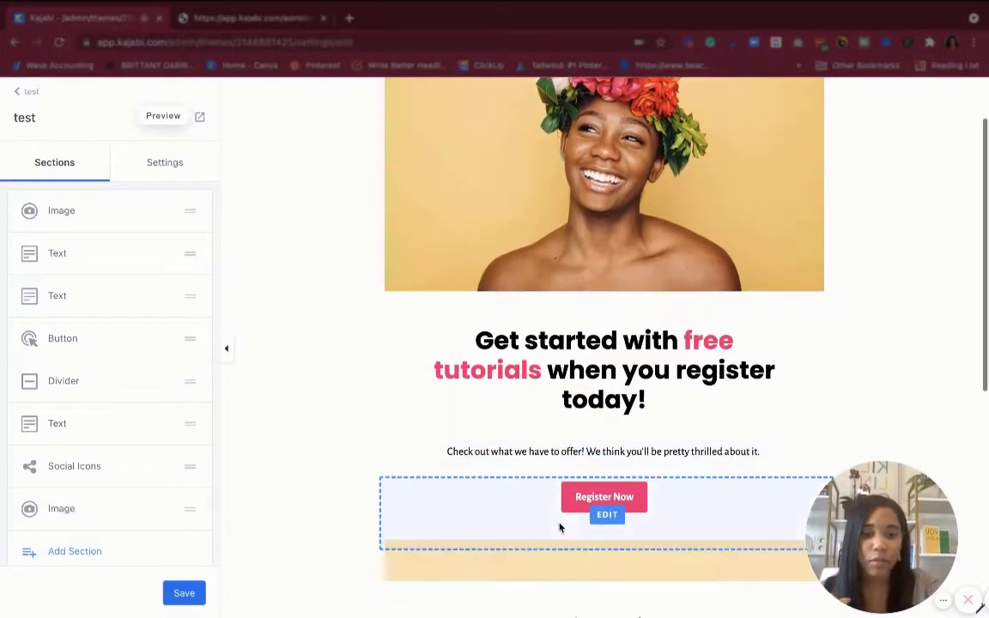
Examine the Register Now button's link URL without changing it, and go back to the Edit Content page.
click(606, 512)
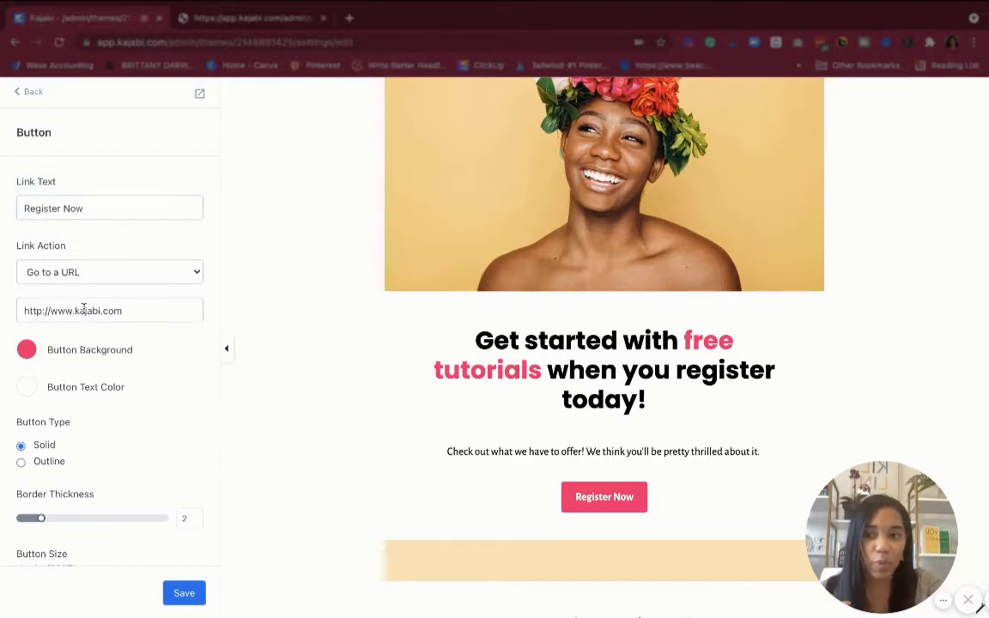
drag(144, 312, 43, 314)
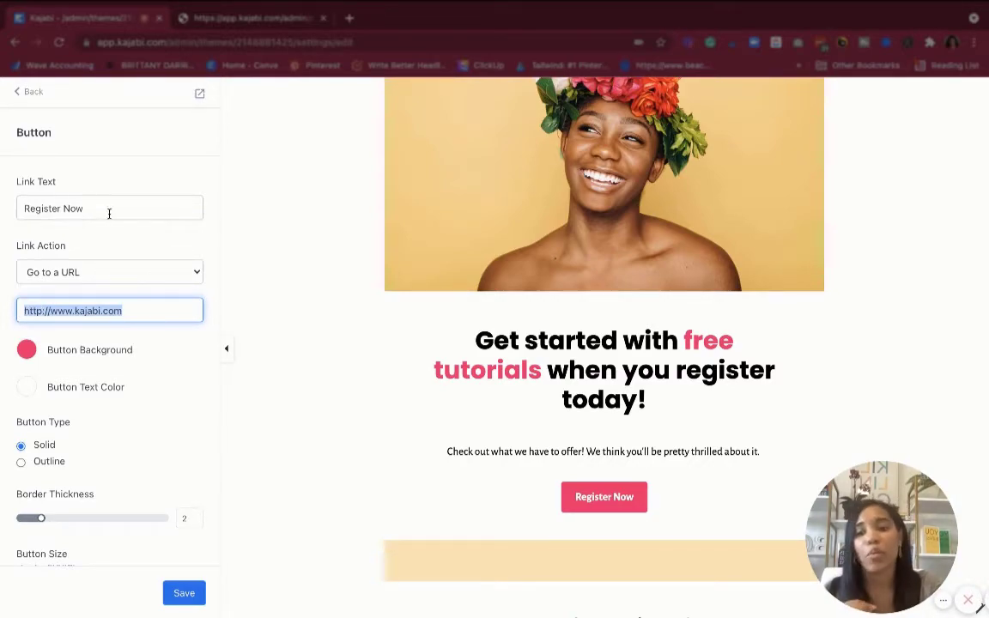
click(27, 96)
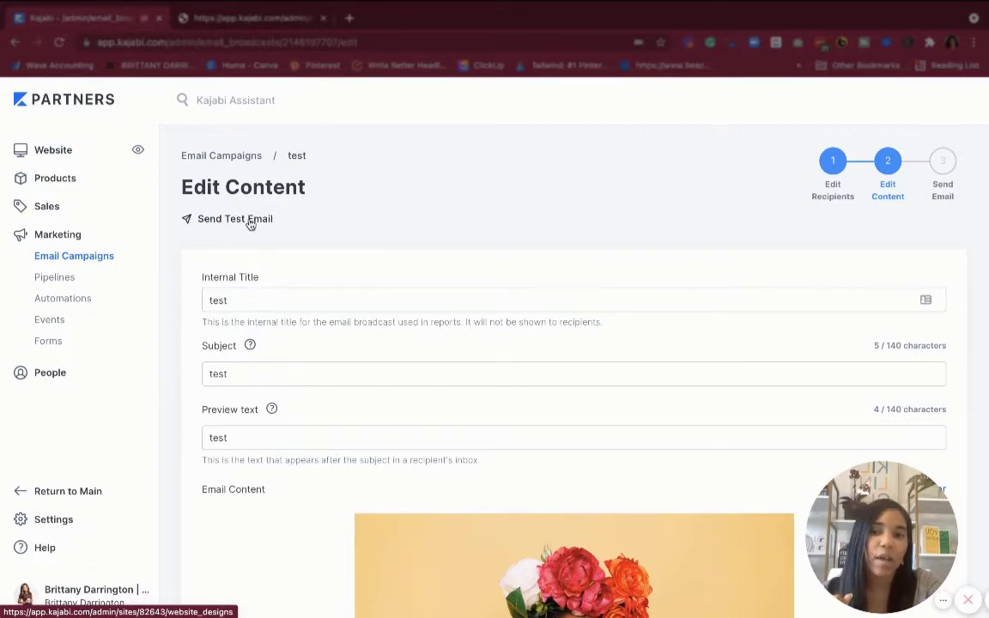
Check the test email option for the broadcast, and close it without sending a preview.
click(249, 221)
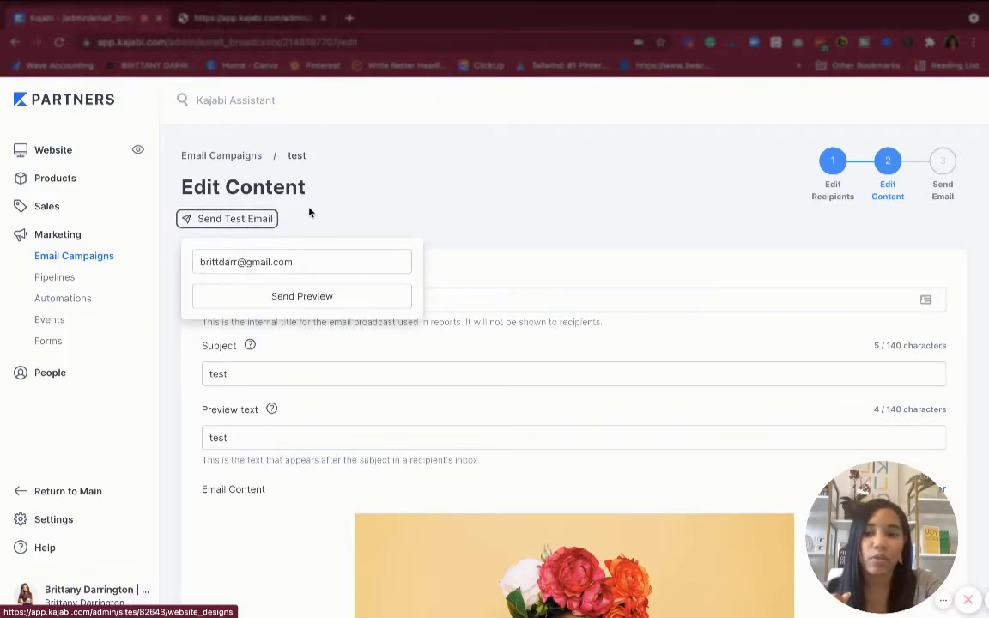
key(Escape)
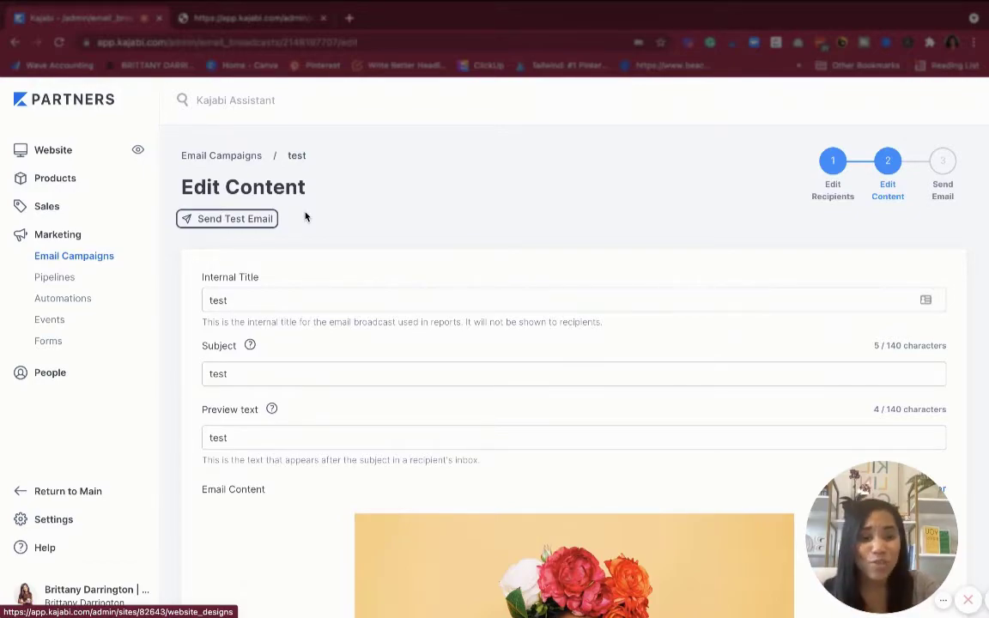
Try a new automation for the broadcast that adds a tag when any link in the email is clicked.
scroll(378, 309, down, 5)
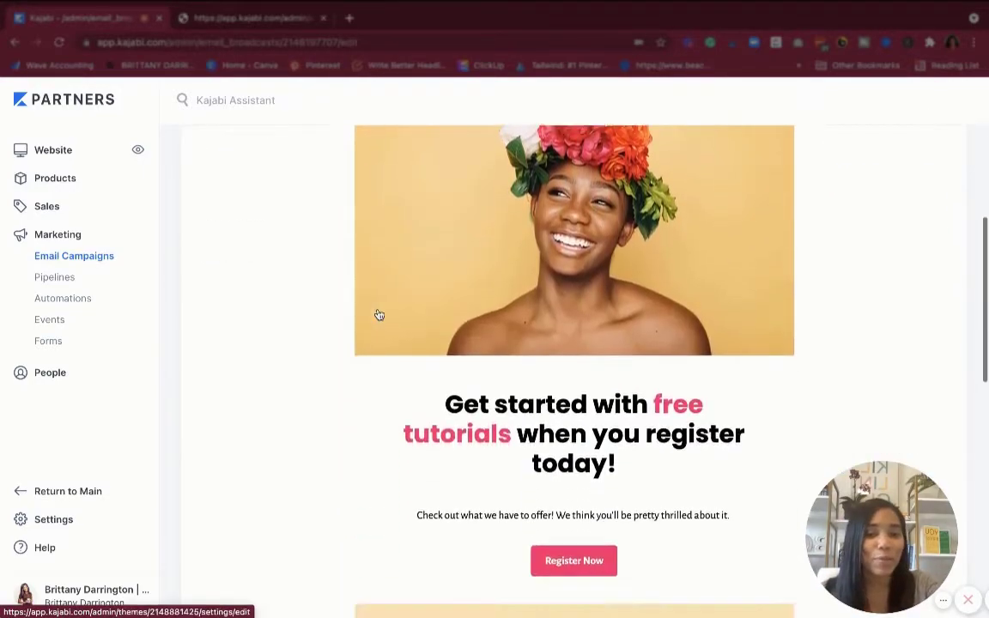
scroll(378, 315, down, 10)
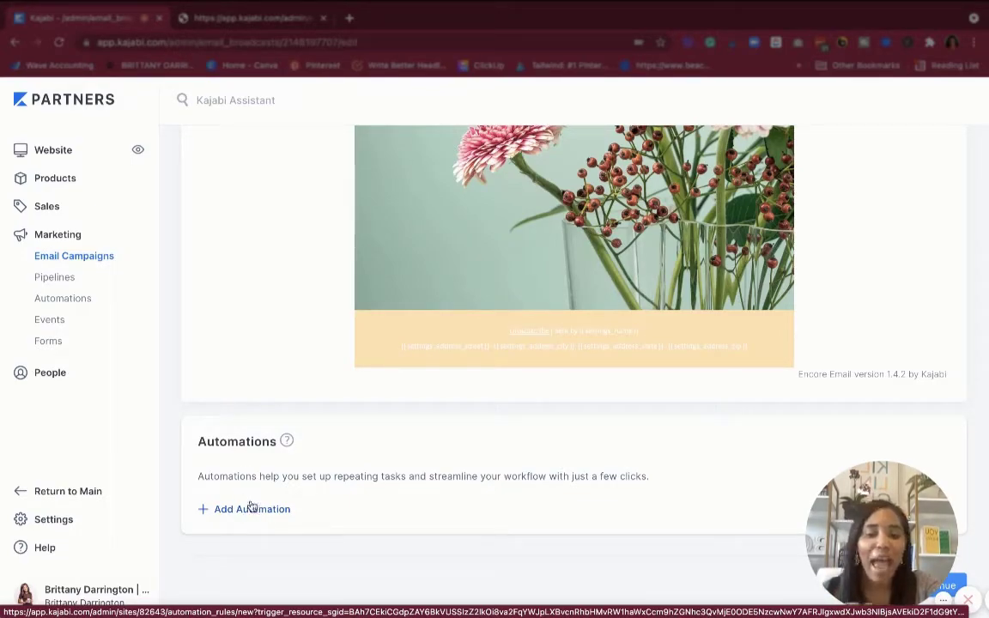
click(244, 508)
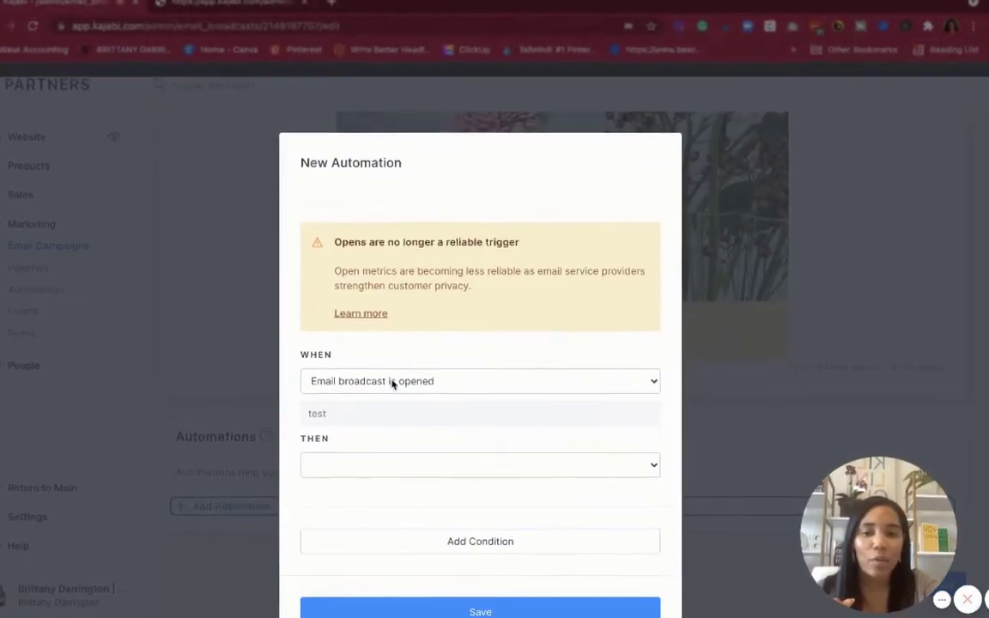
scroll(413, 375, down, 1)
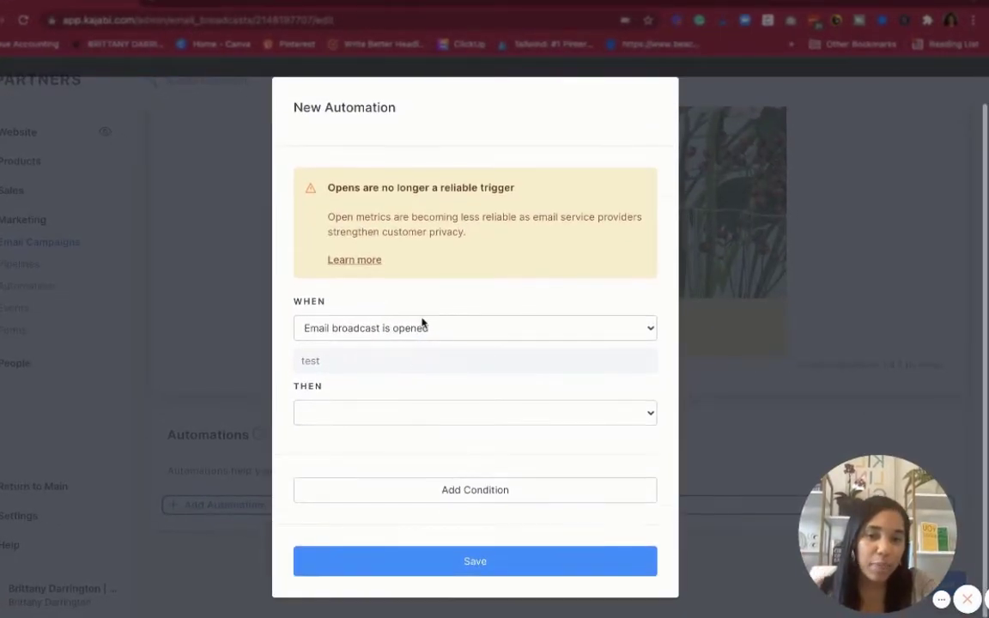
click(434, 342)
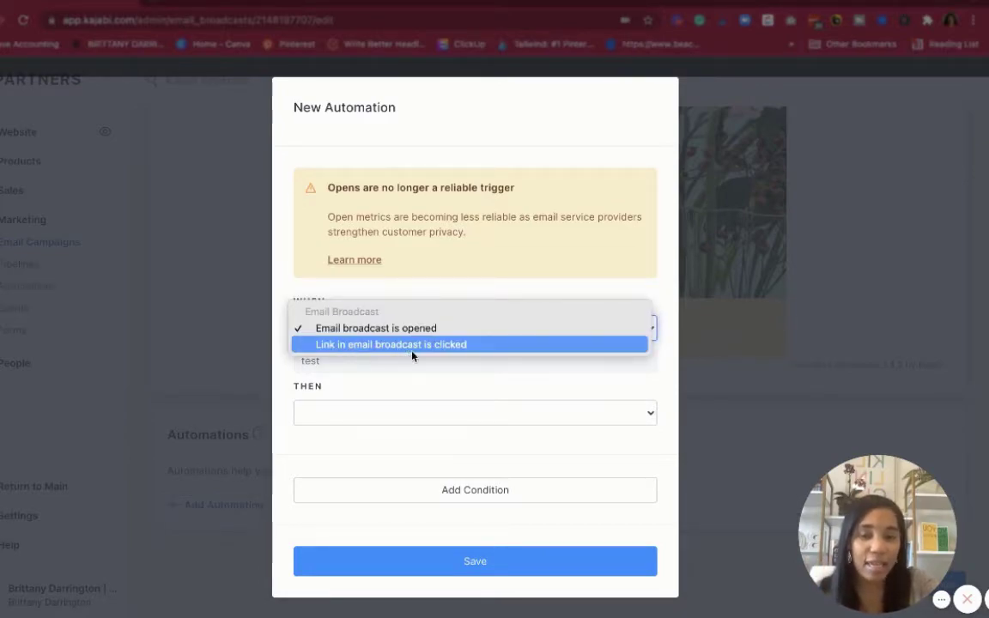
click(463, 347)
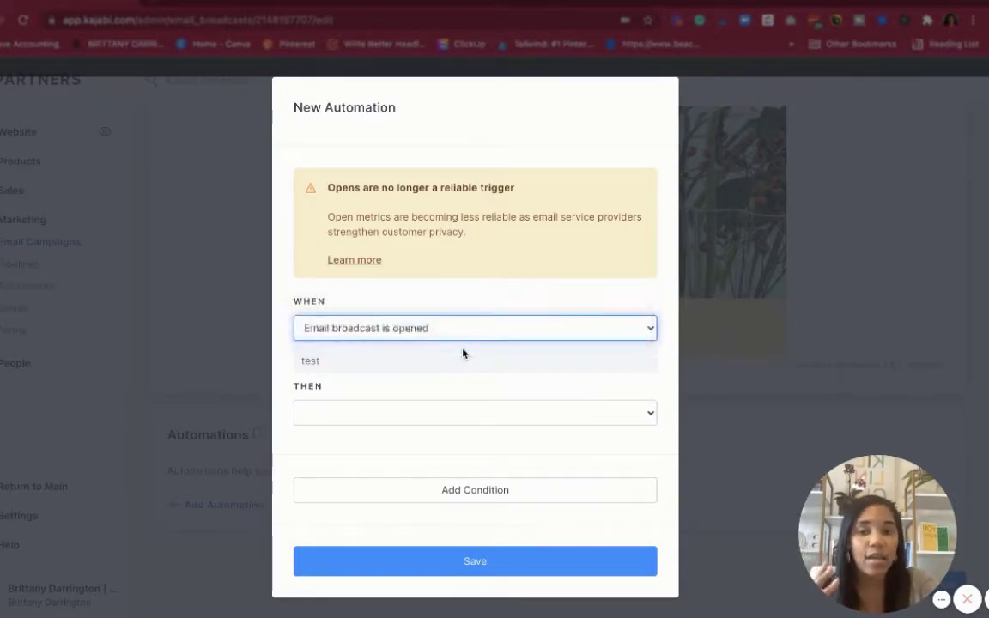
click(420, 374)
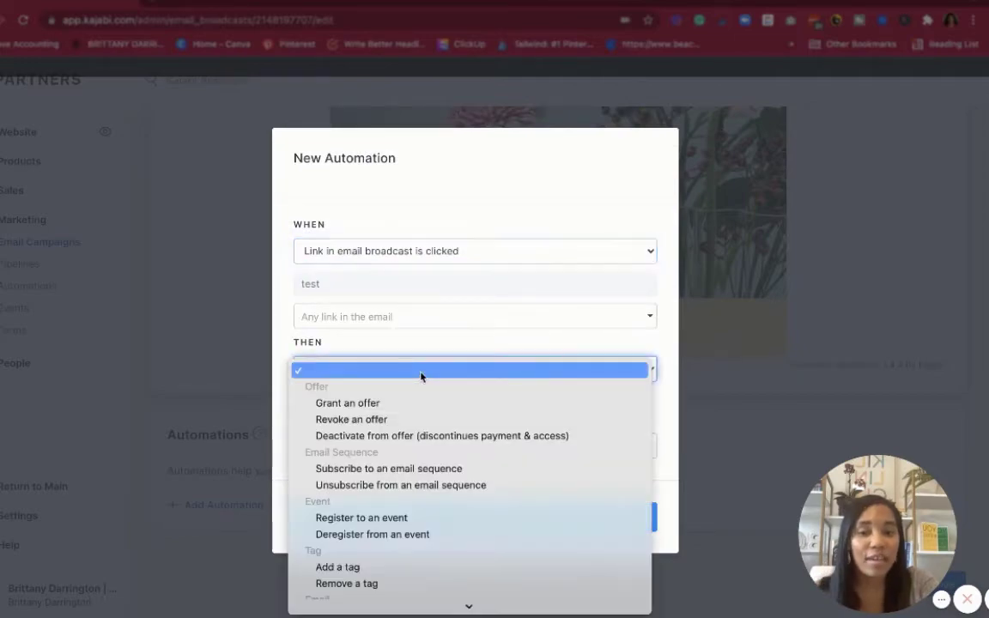
click(387, 570)
click(368, 410)
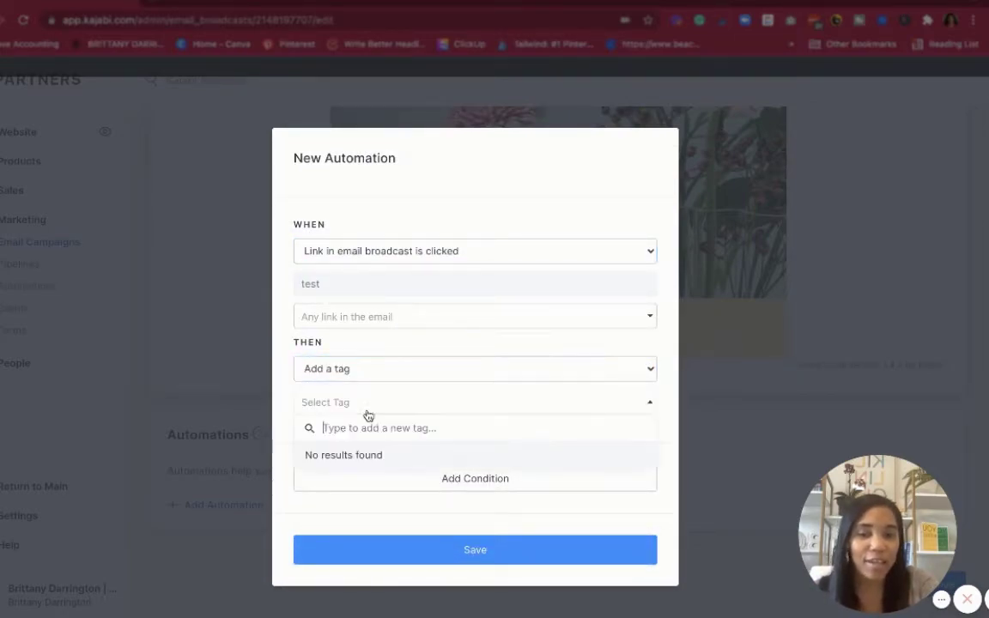
click(295, 405)
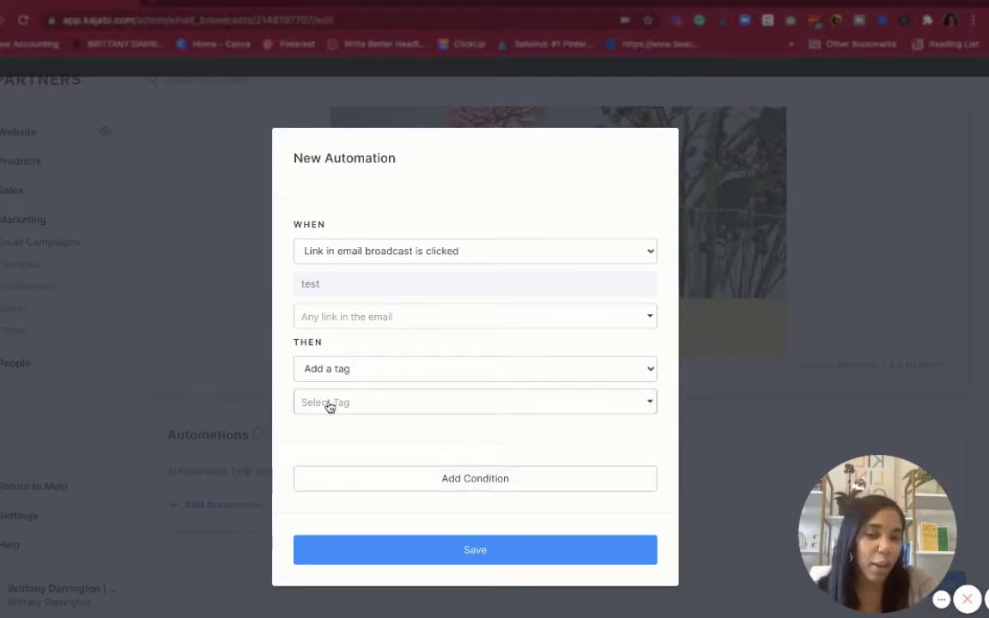
Switch the new automation's trigger to "Email broadcast is opened", and dismiss the automation without saving.
click(382, 252)
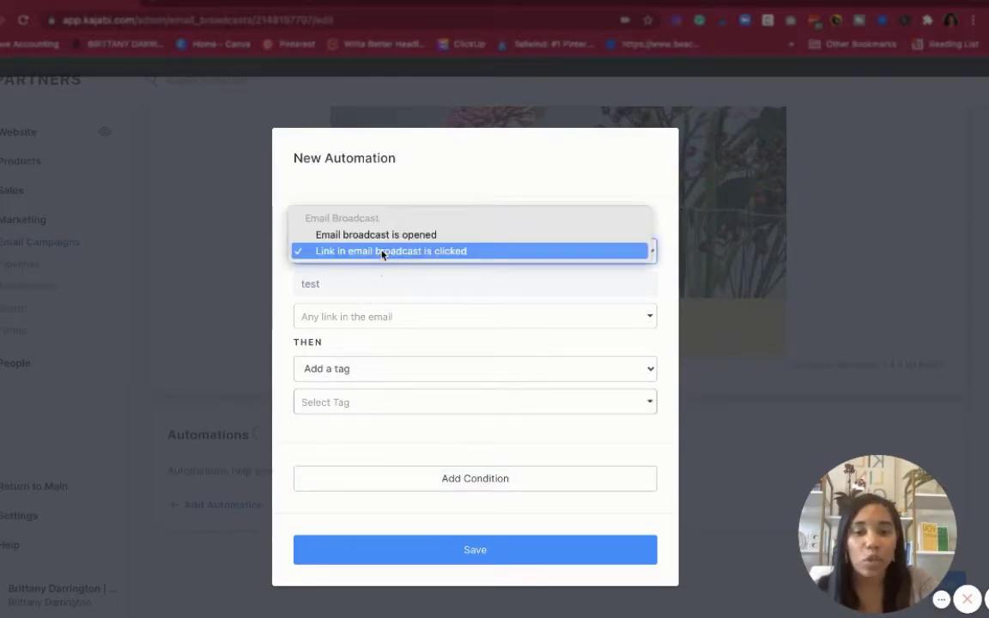
click(382, 234)
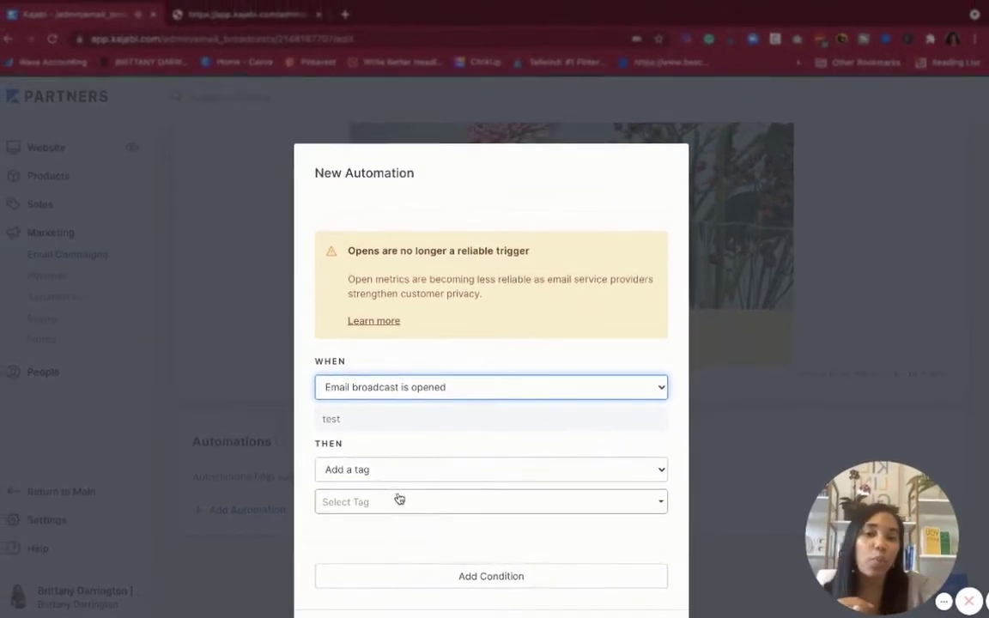
scroll(400, 499, down, 1)
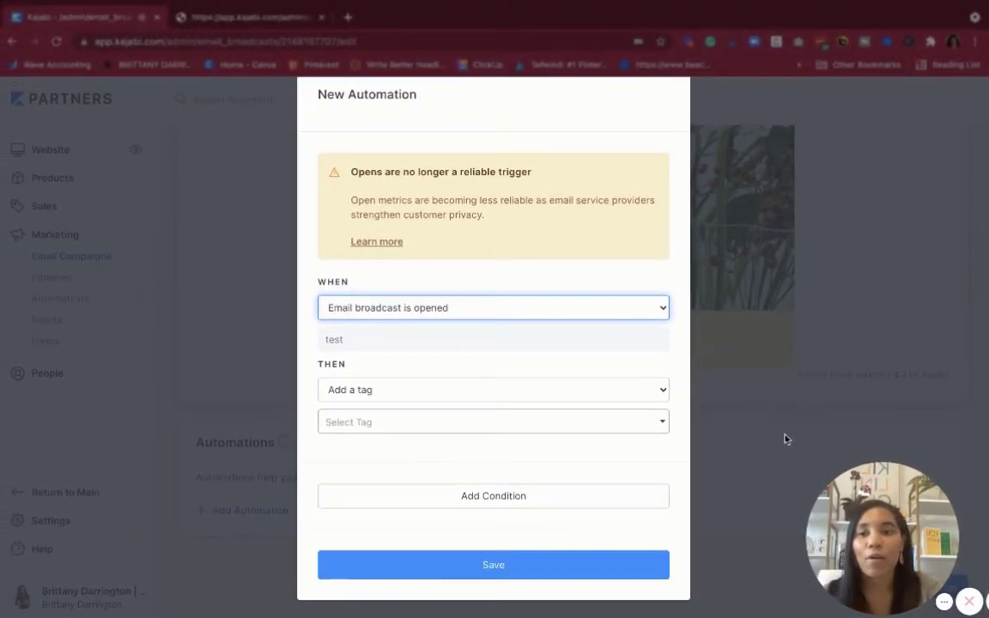
click(753, 443)
Save the broadcast's content and continue to the Send Broadcast stage.
scroll(550, 330, up, 10)
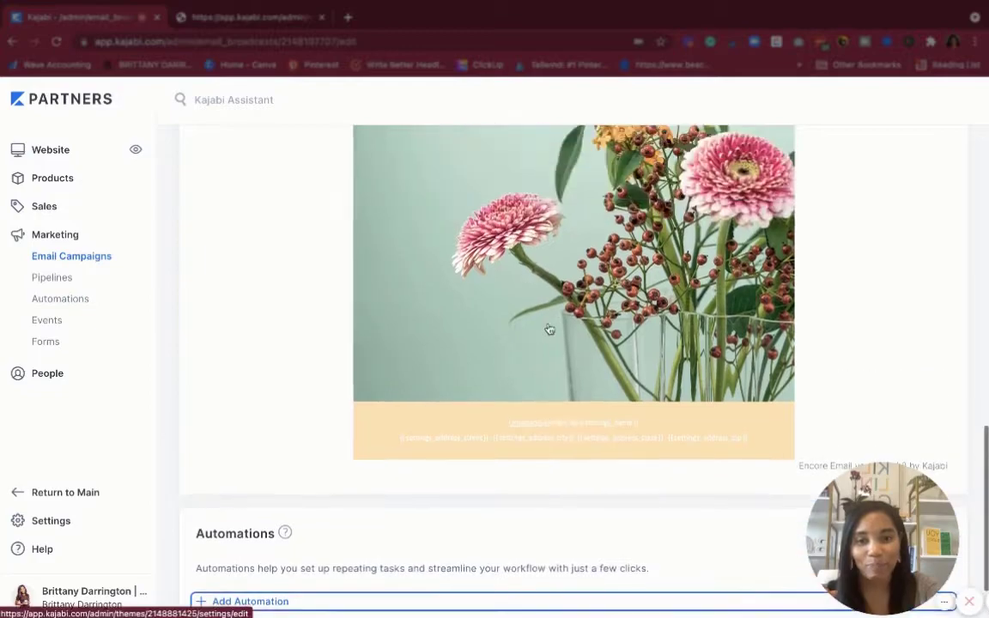
scroll(547, 323, down, 10)
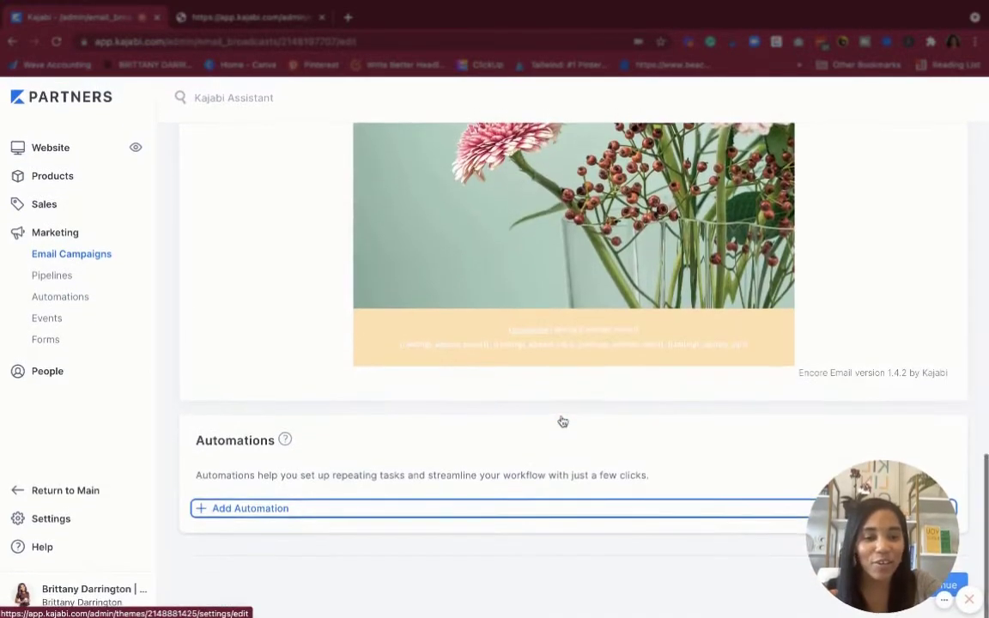
drag(882, 533, 316, 534)
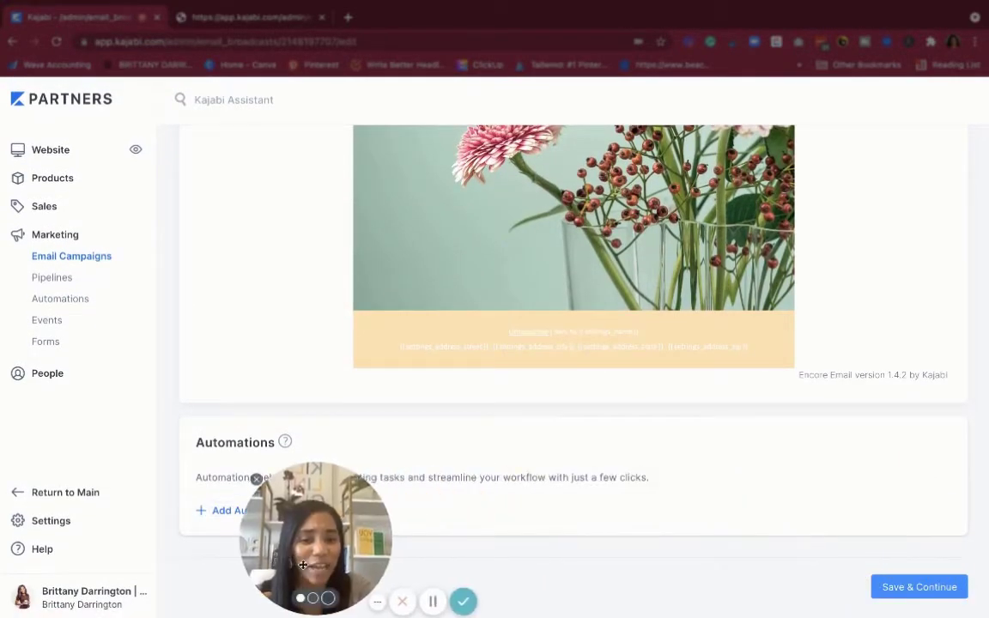
click(936, 588)
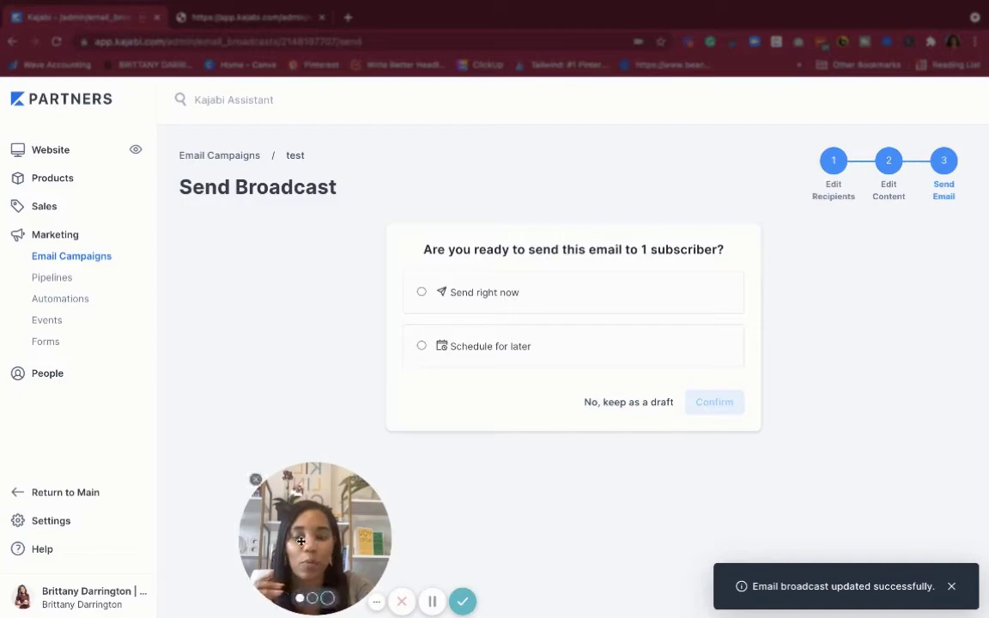
Keep the broadcast as a draft instead of sending or scheduling it, and return to the Email Campaigns list.
drag(279, 606, 41, 606)
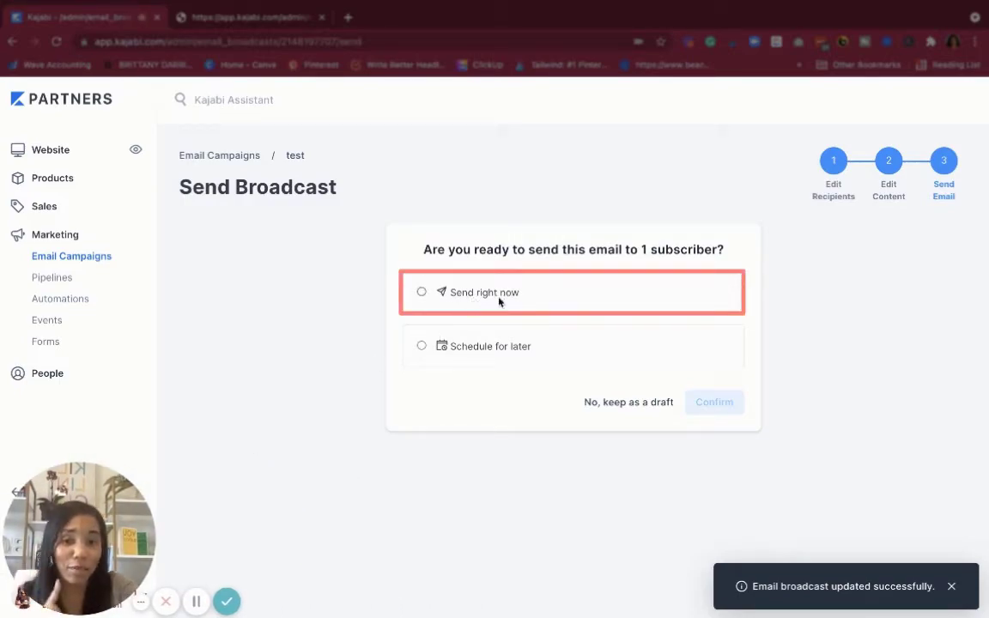
click(498, 353)
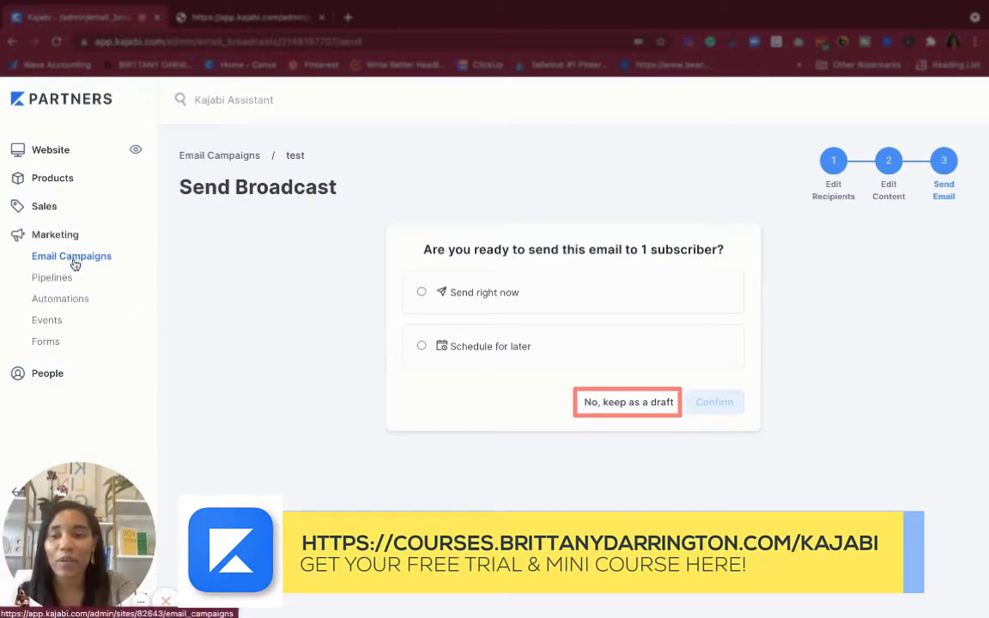
click(631, 402)
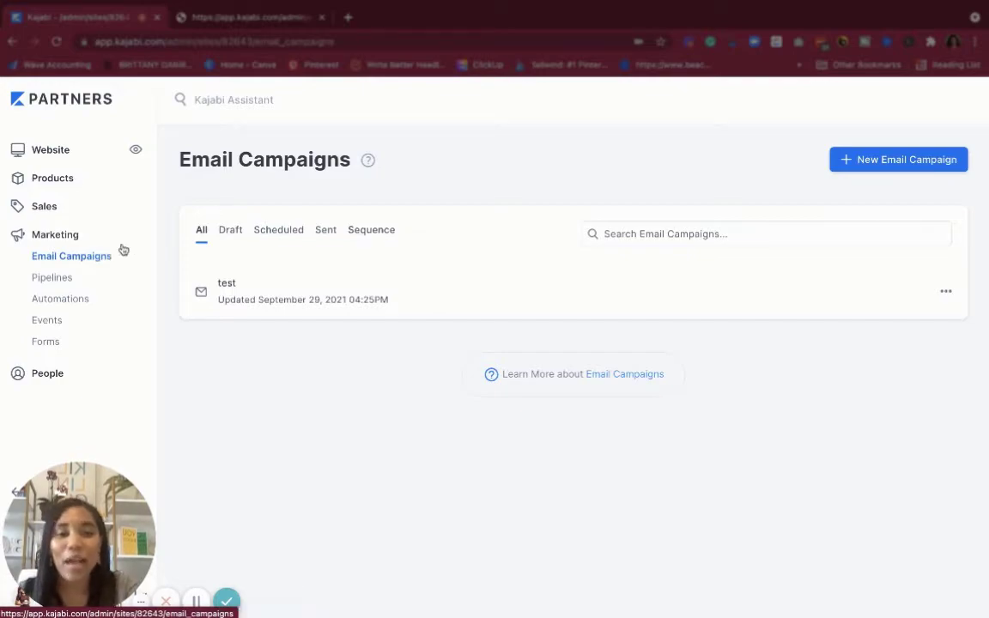
Create a new email campaign of the Email Sequence type with the title "test".
click(873, 168)
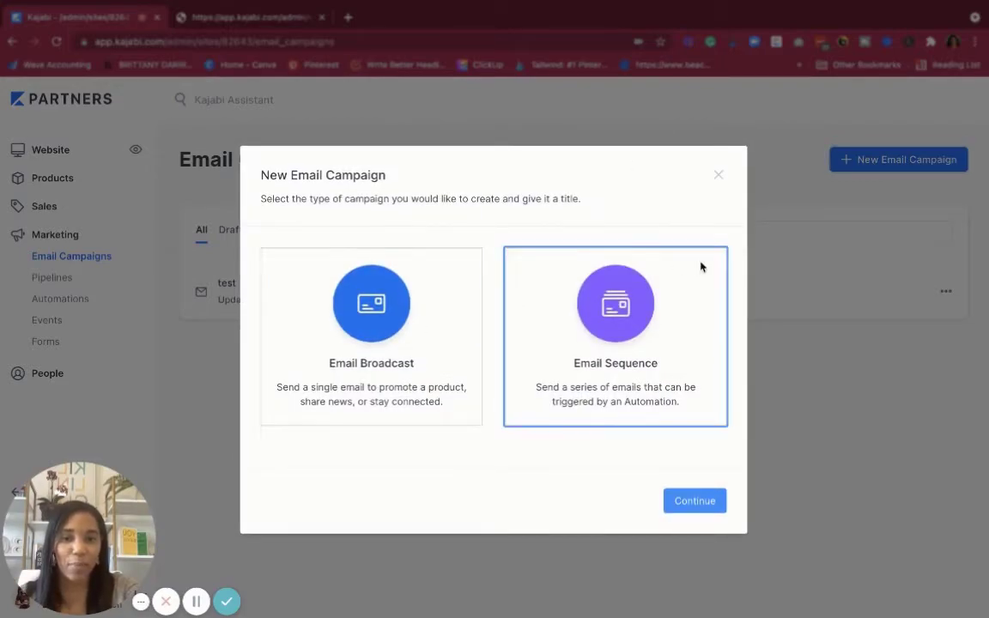
click(631, 331)
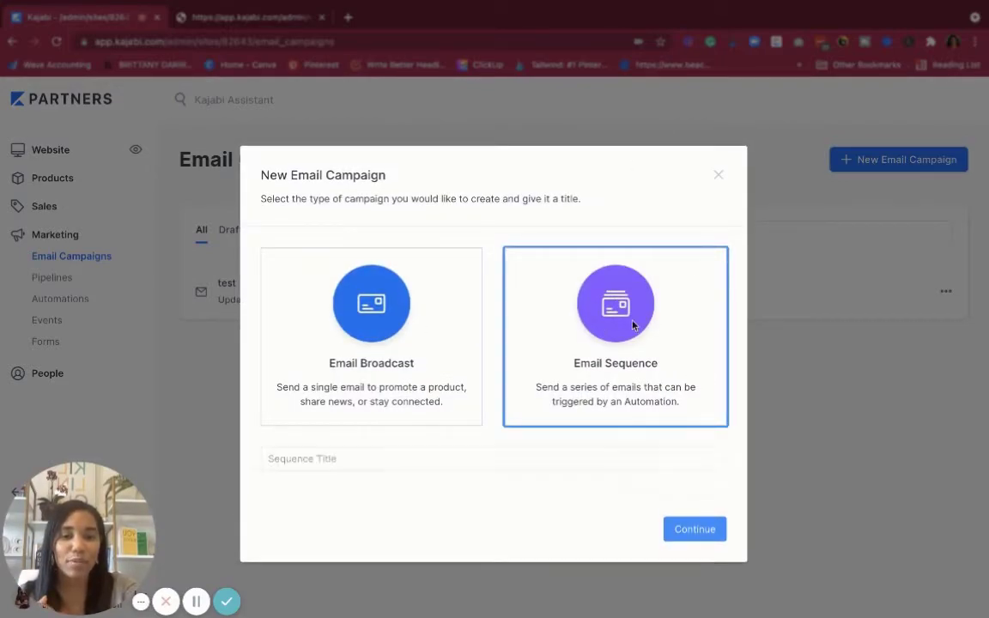
click(621, 460)
text(test)
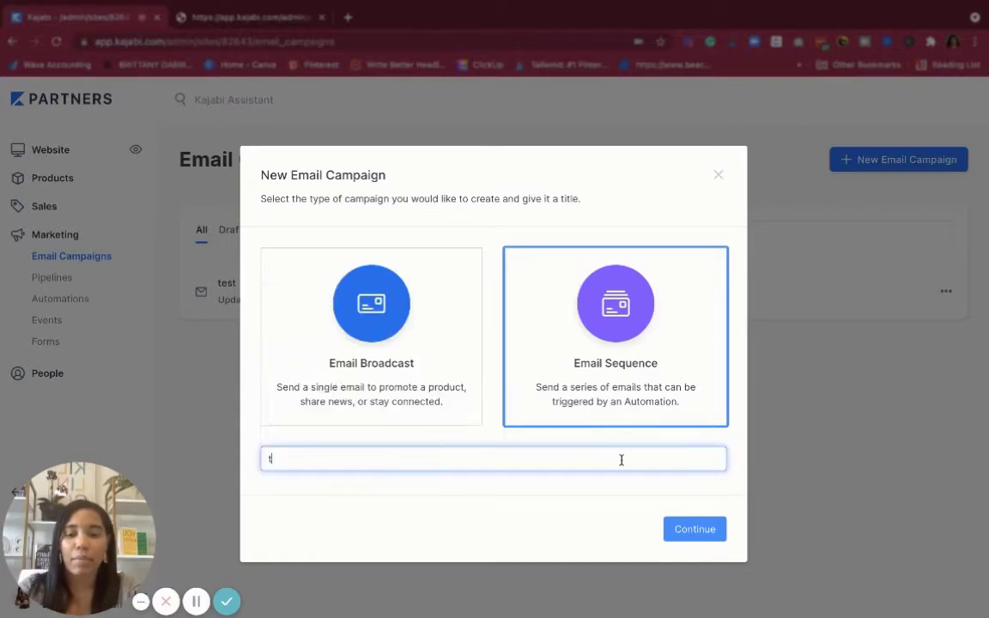
click(702, 527)
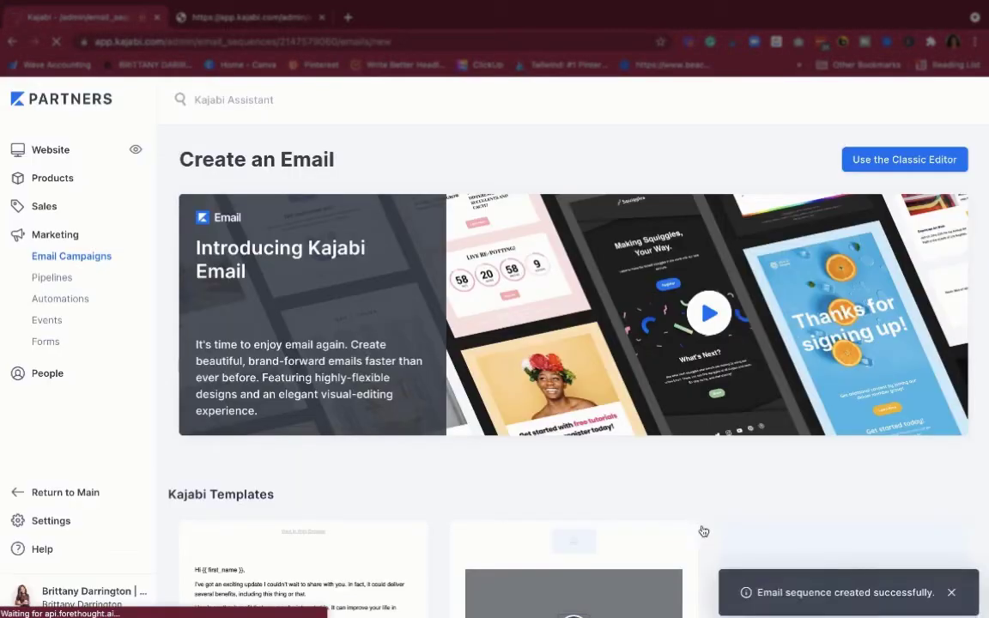
Look through the Kajabi email templates offered for the sequence's first email.
scroll(662, 351, down, 2)
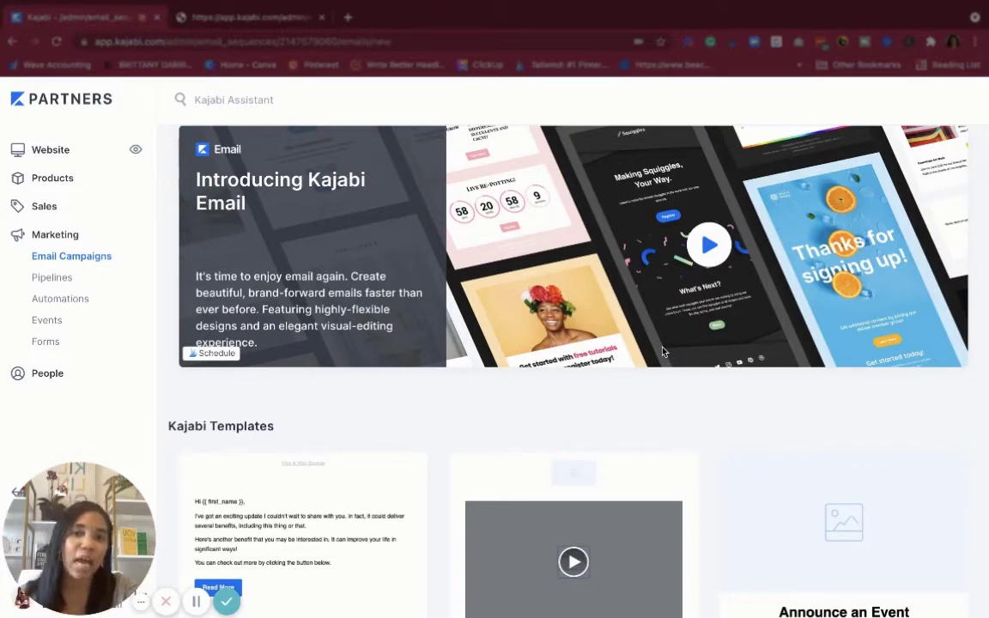
scroll(662, 351, down, 5)
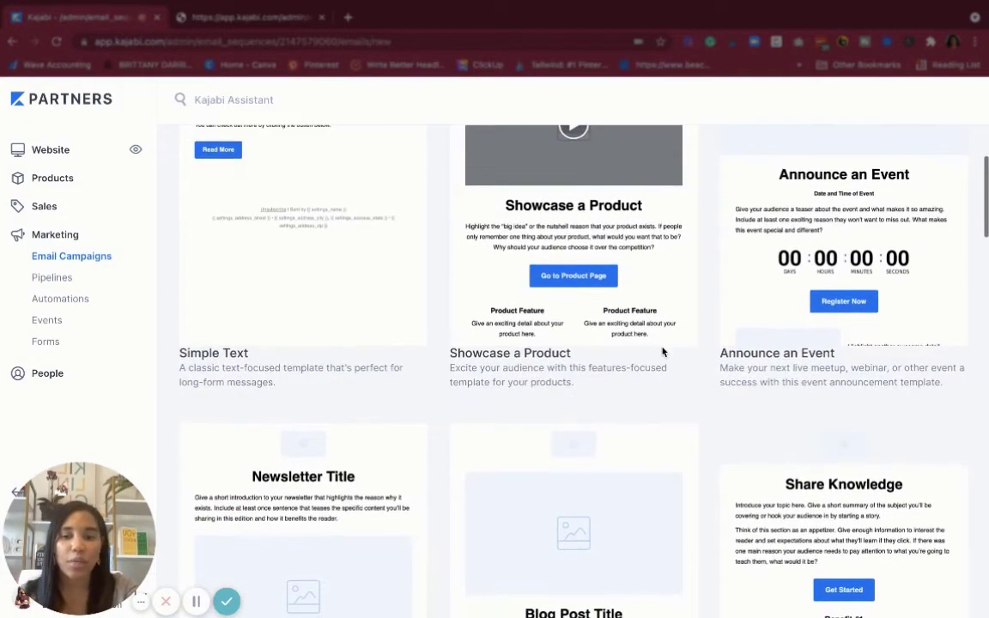
scroll(661, 352, up, 2)
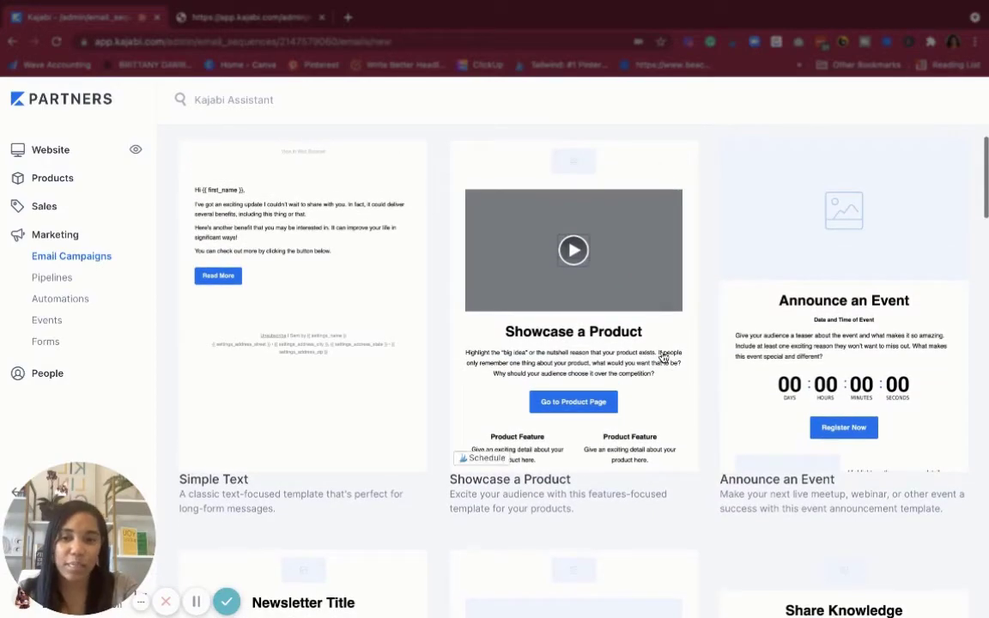
scroll(348, 331, down, 10)
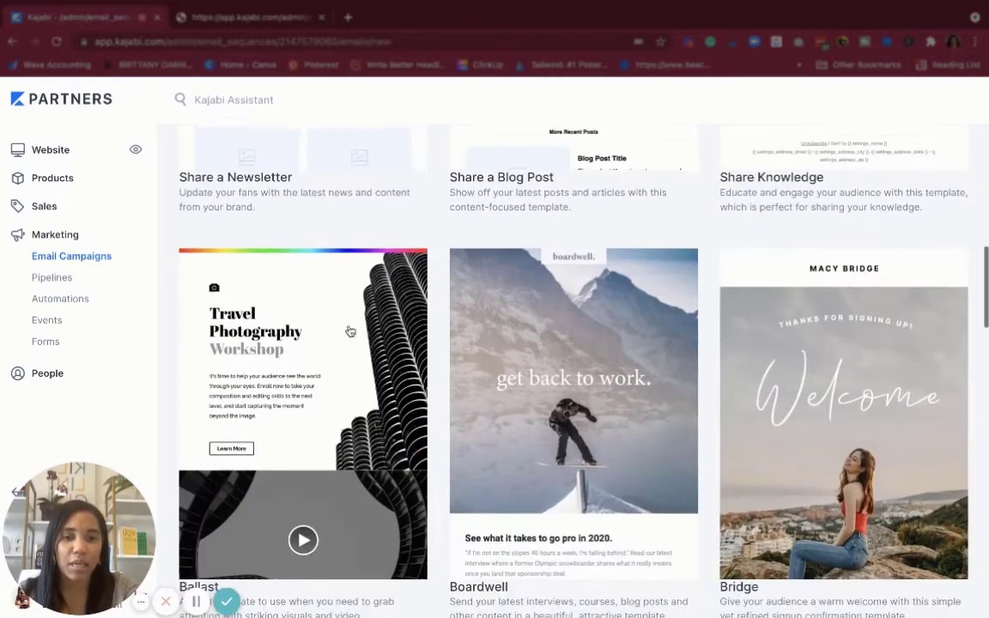
scroll(349, 331, down, 5)
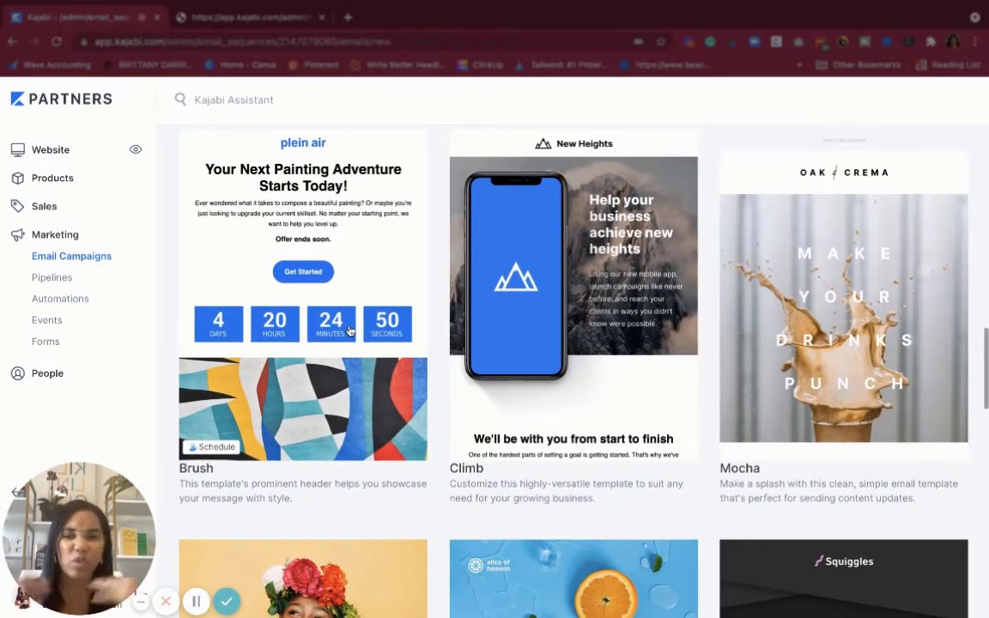
scroll(350, 331, down, 15)
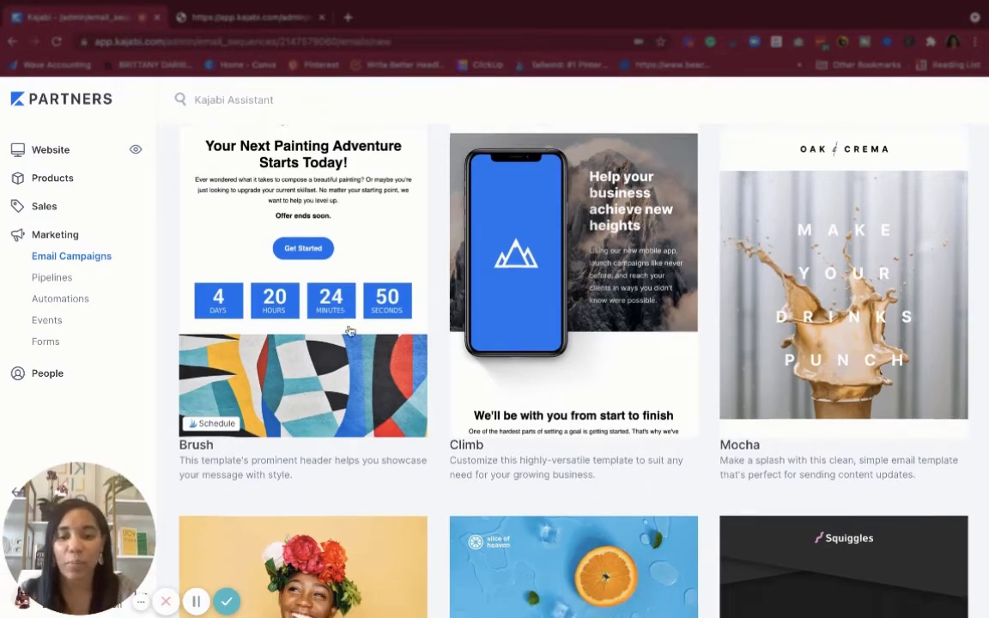
scroll(349, 331, up, 5)
scroll(644, 325, up, 2)
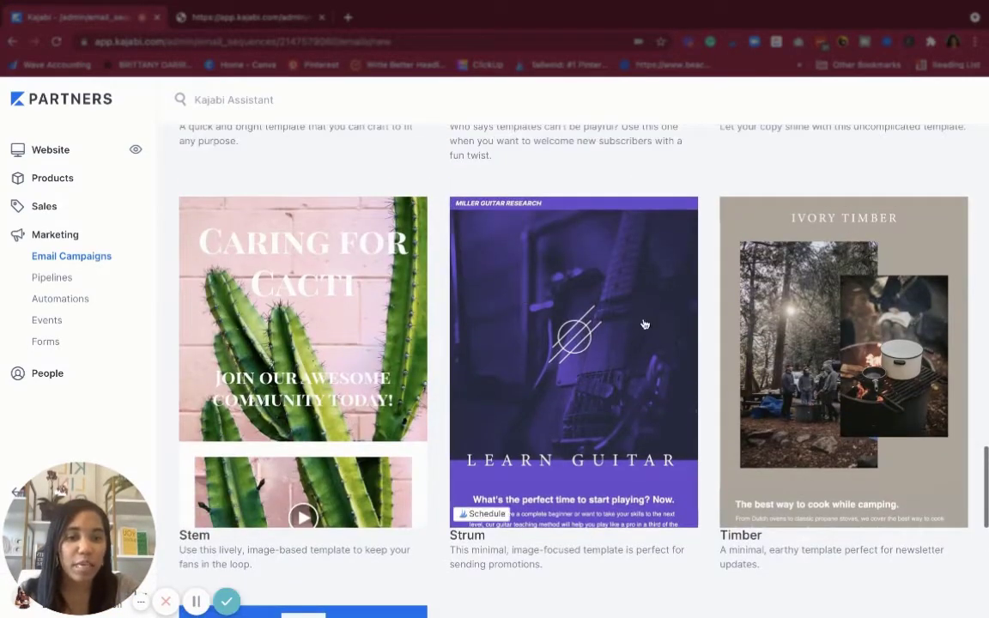
scroll(765, 293, up, 10)
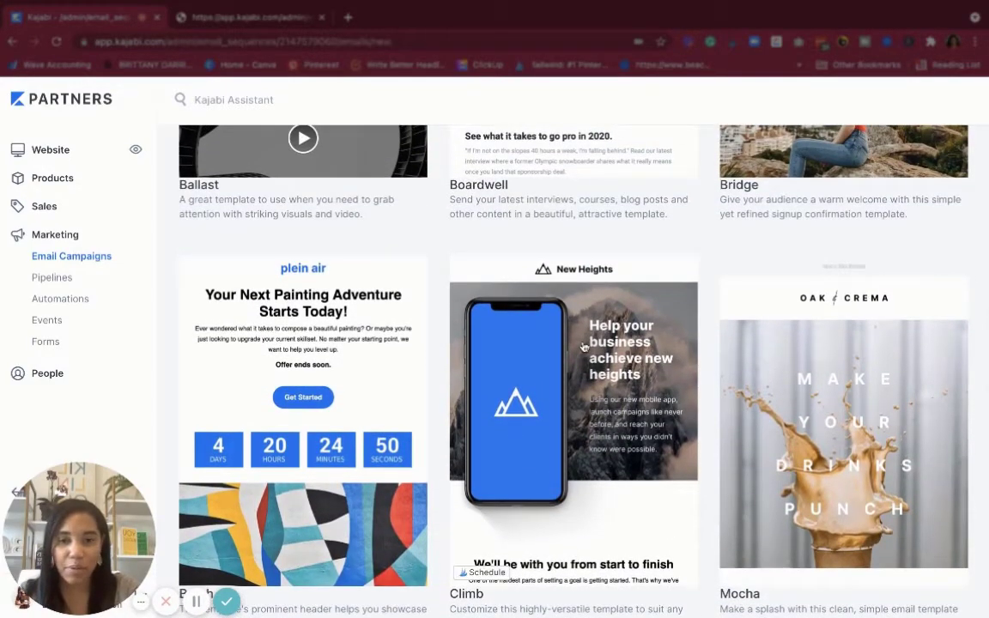
scroll(584, 347, up, 3)
scroll(584, 347, up, 2)
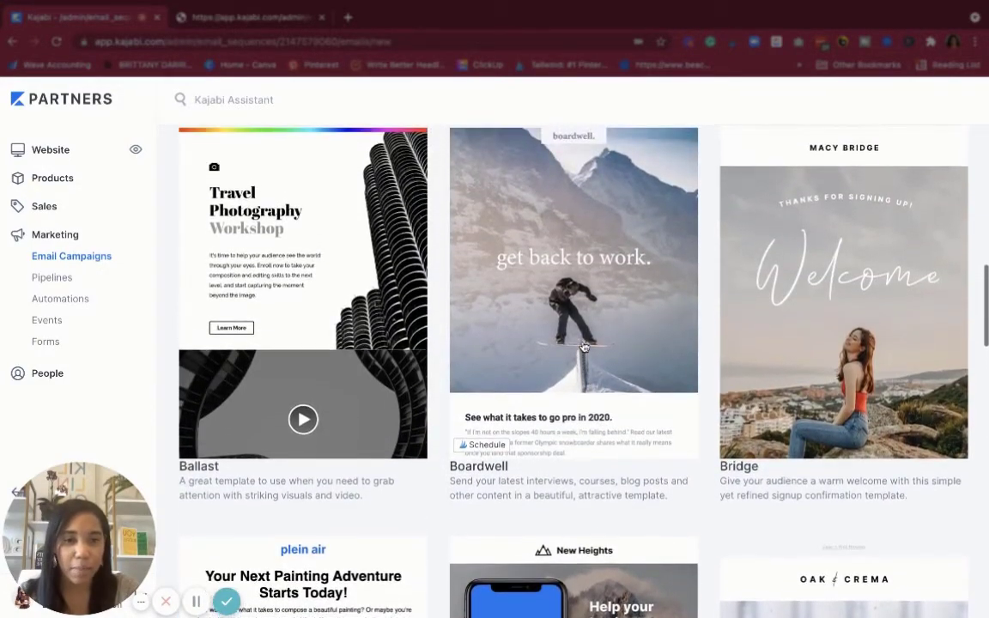
Create the sequence's first email from the Bridge template, titled "testing".
click(765, 212)
scroll(431, 437, up, 5)
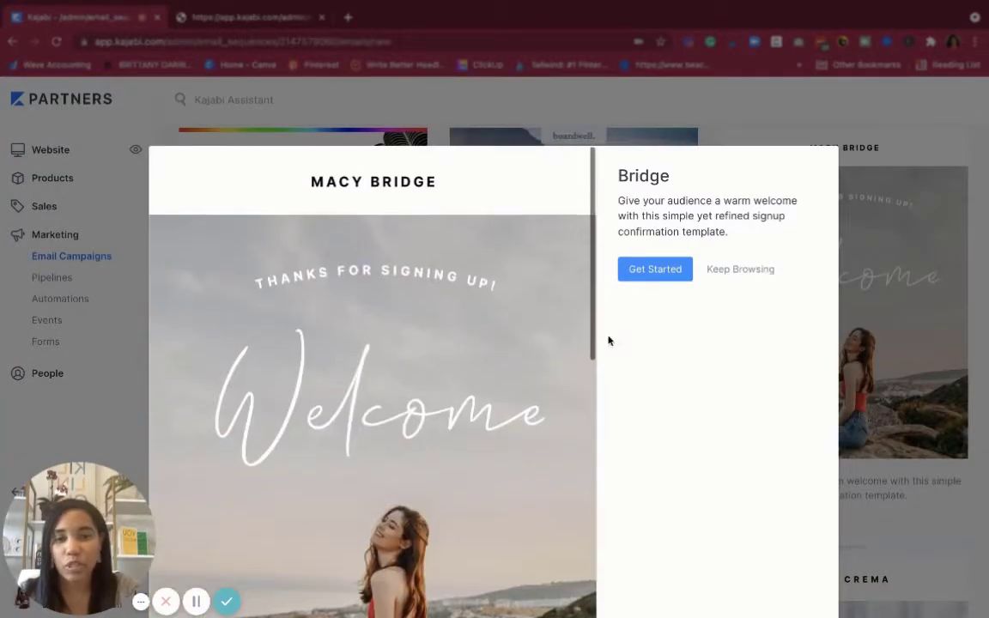
click(656, 268)
click(637, 279)
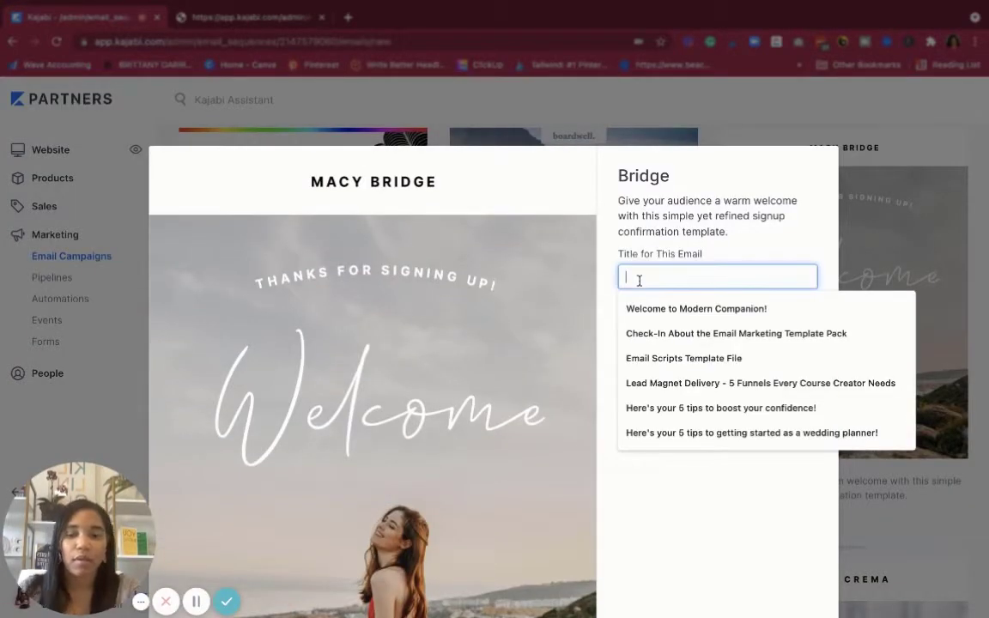
text(te)
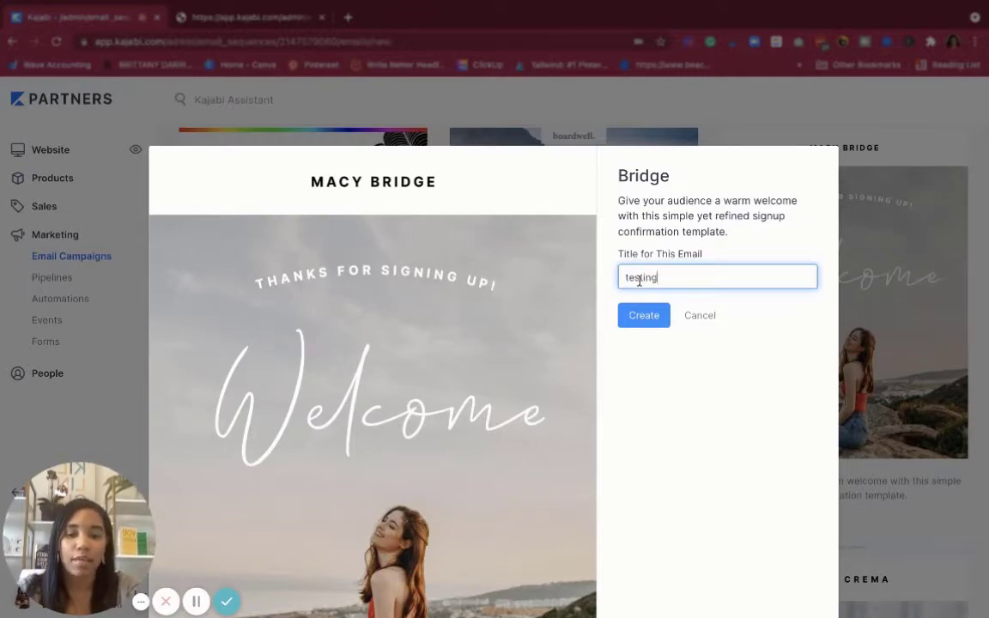
text(sting)
click(642, 316)
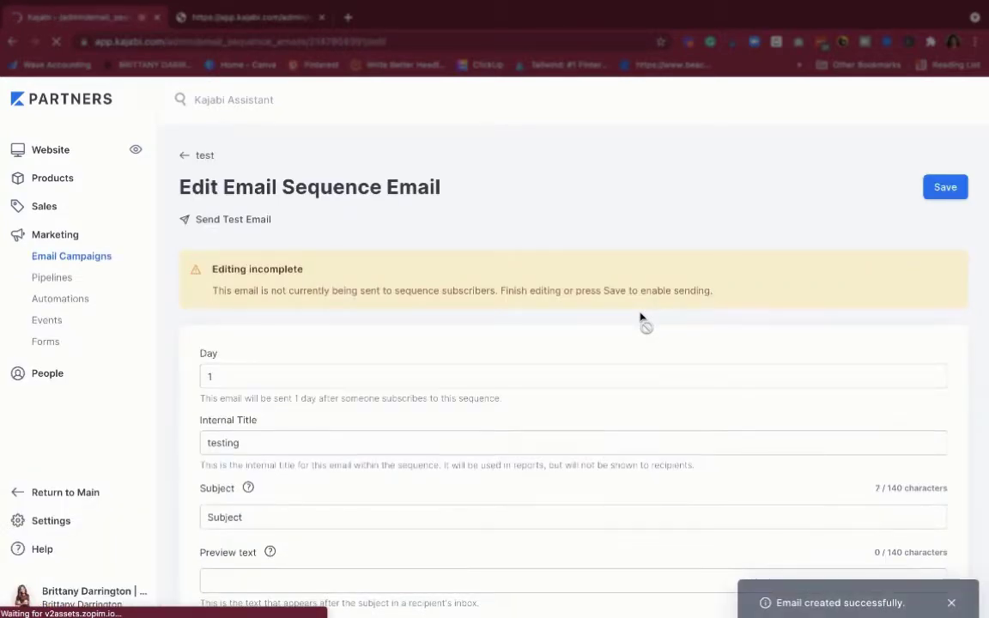
Try a sending Day of 0 for the sequence email.
click(337, 378)
scroll(336, 379, down, 4)
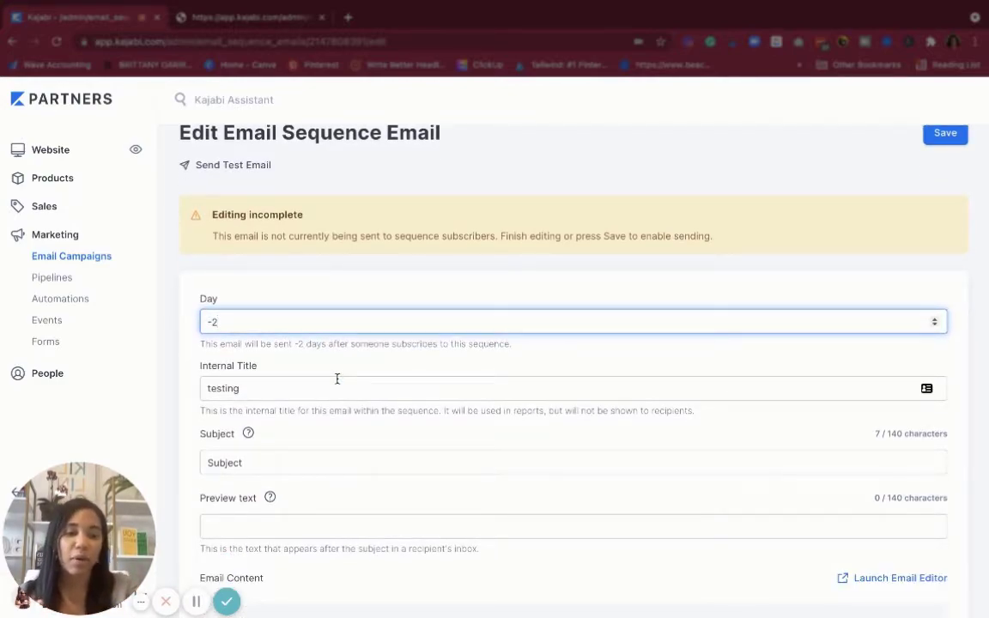
key(BackSpace)
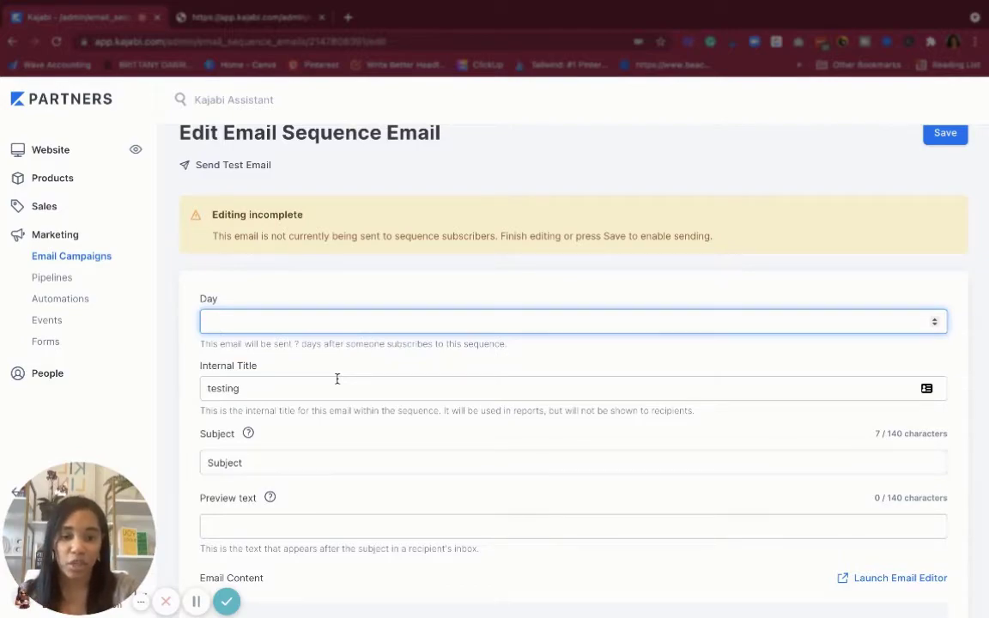
text(0)
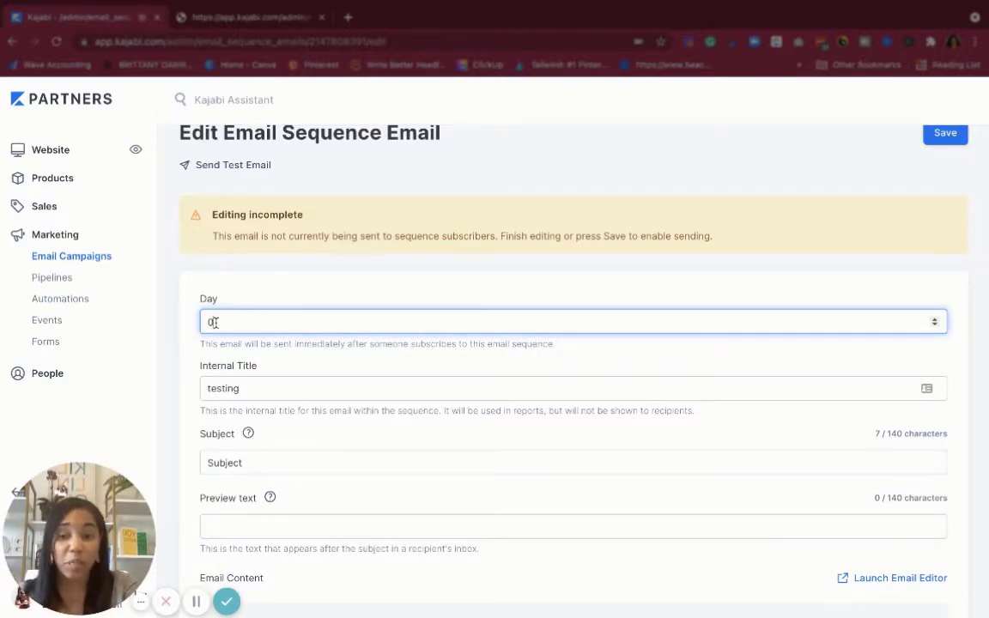
Review the sequence email's fields, launch its content in the email editor, and open the View Blog button's settings.
scroll(227, 322, down, 2)
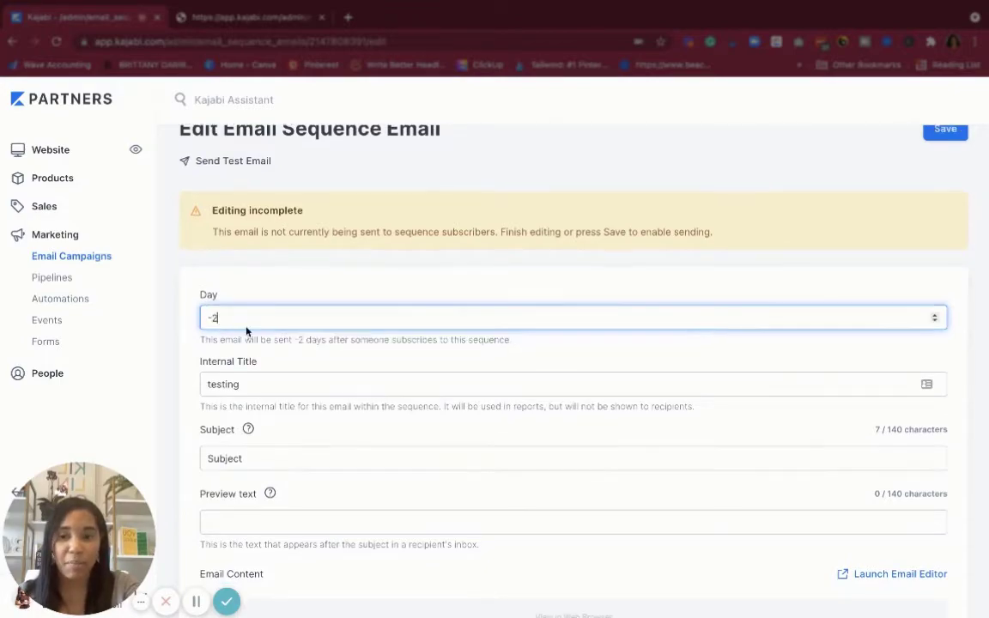
scroll(221, 293, down, 1)
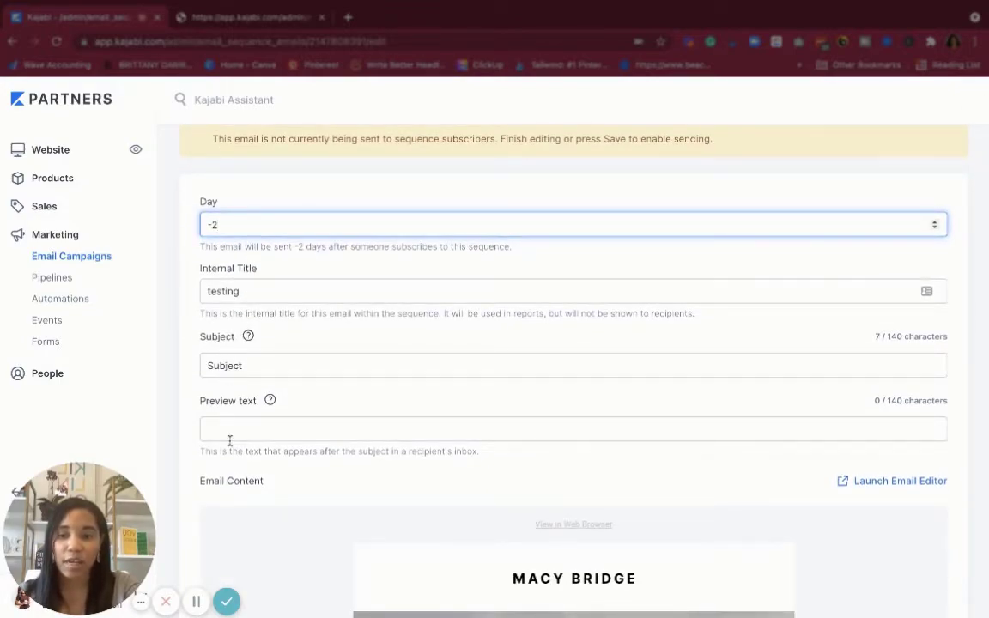
scroll(270, 370, down, 2)
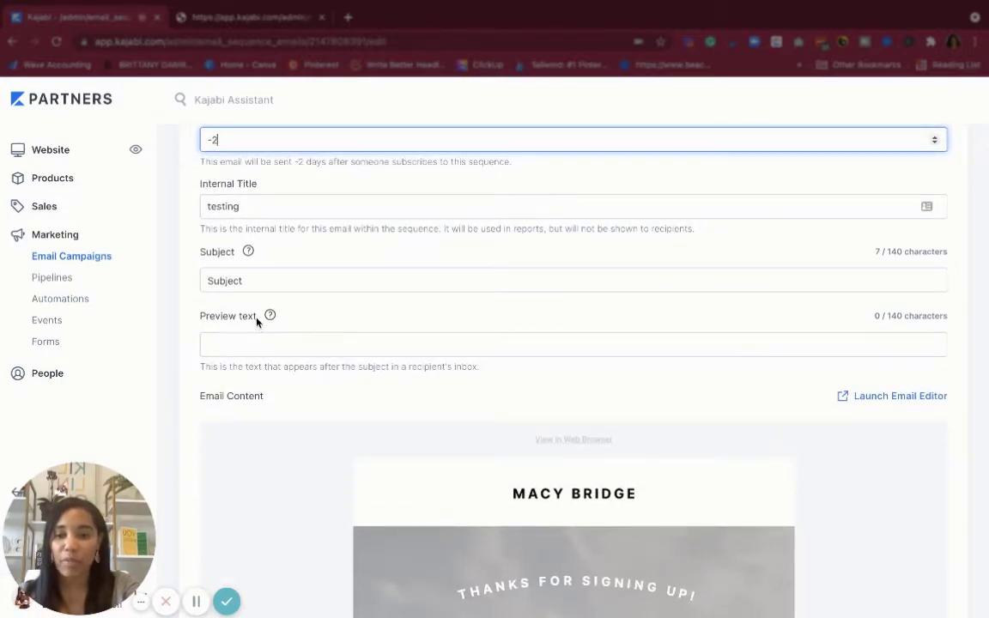
scroll(280, 353, down, 6)
scroll(553, 338, up, 4)
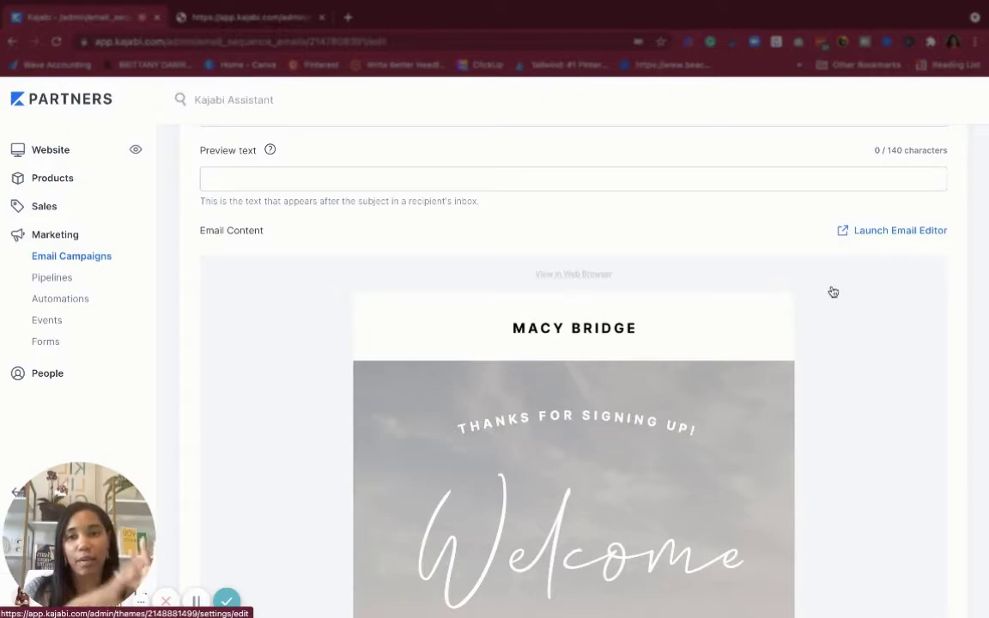
click(880, 234)
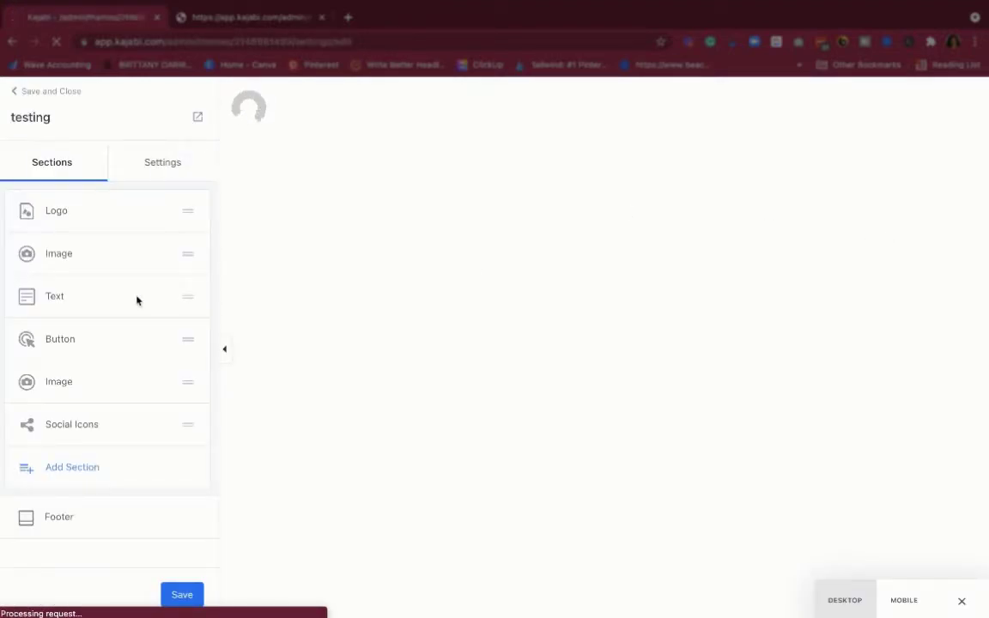
scroll(614, 309, down, 5)
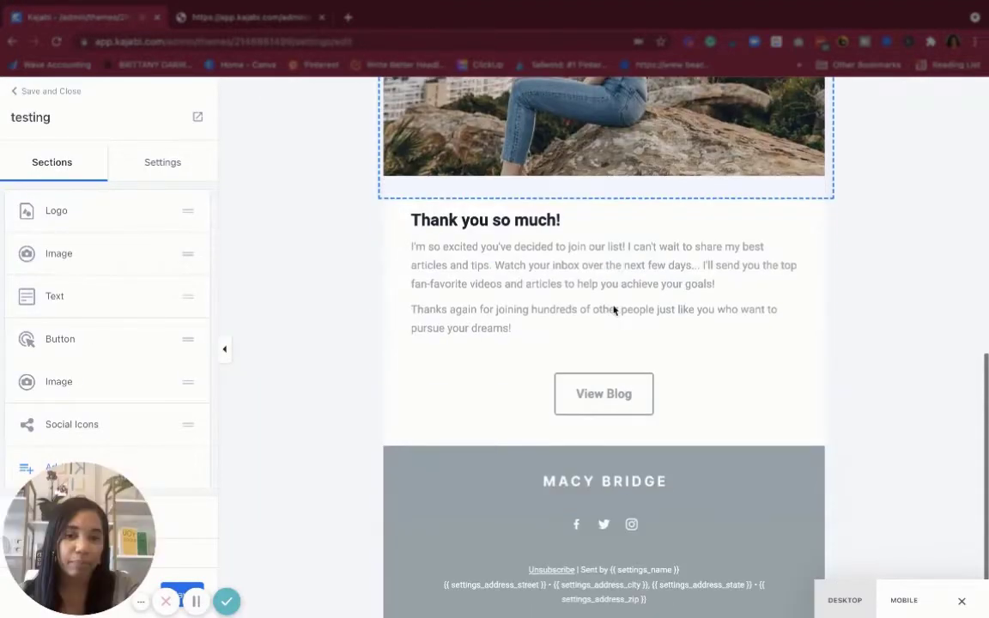
click(608, 398)
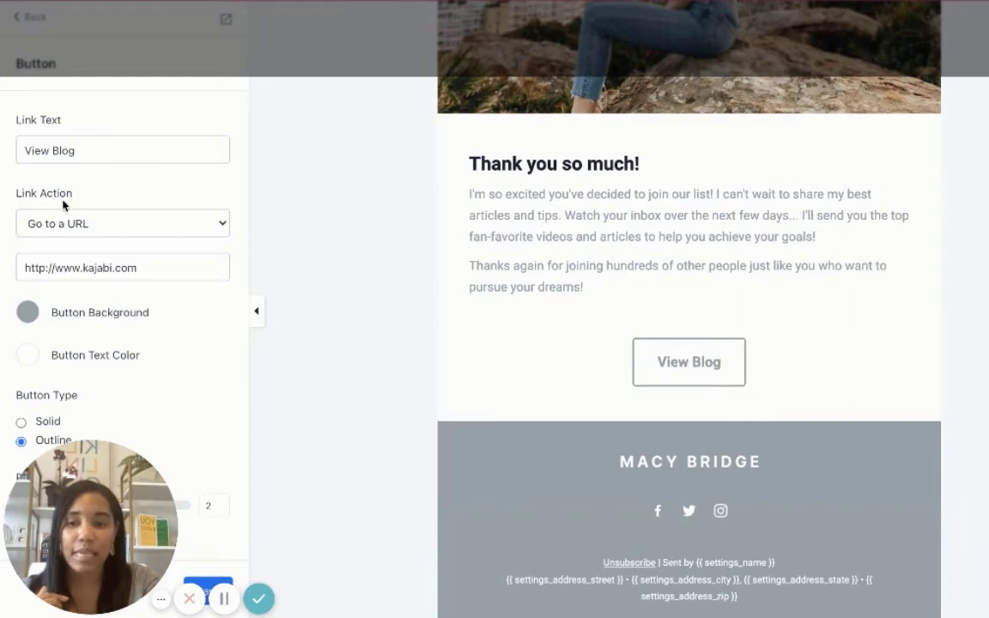
Try "Download a file" as the View Blog button's link action, and review the other link actions.
click(81, 224)
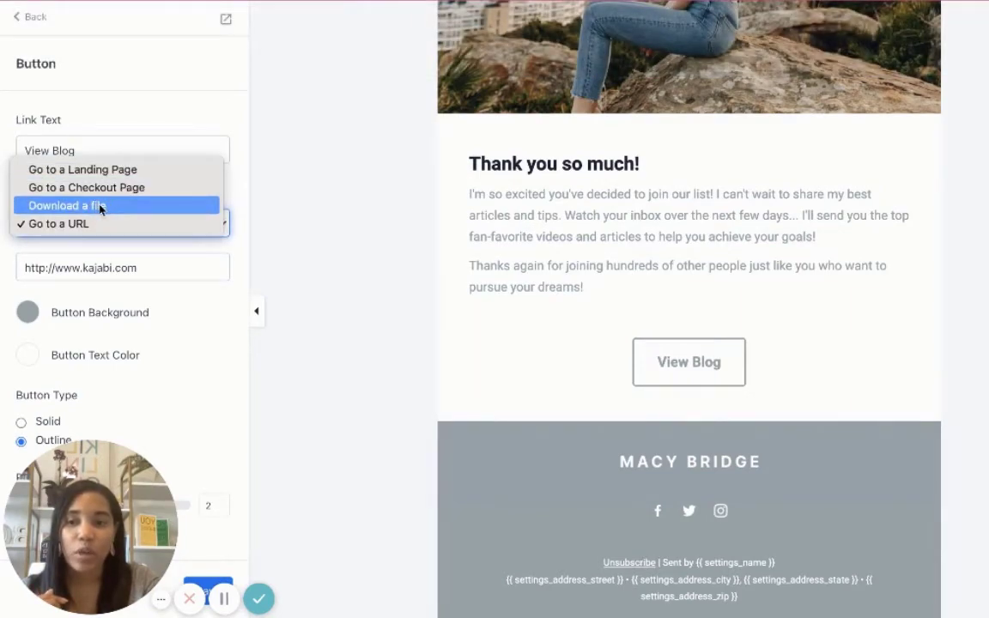
click(97, 205)
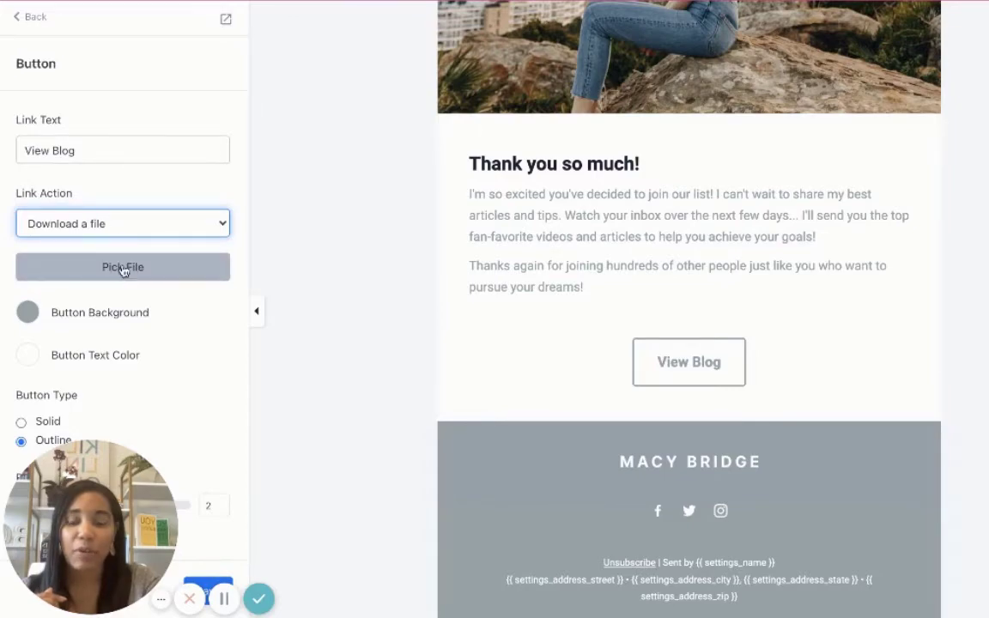
click(100, 222)
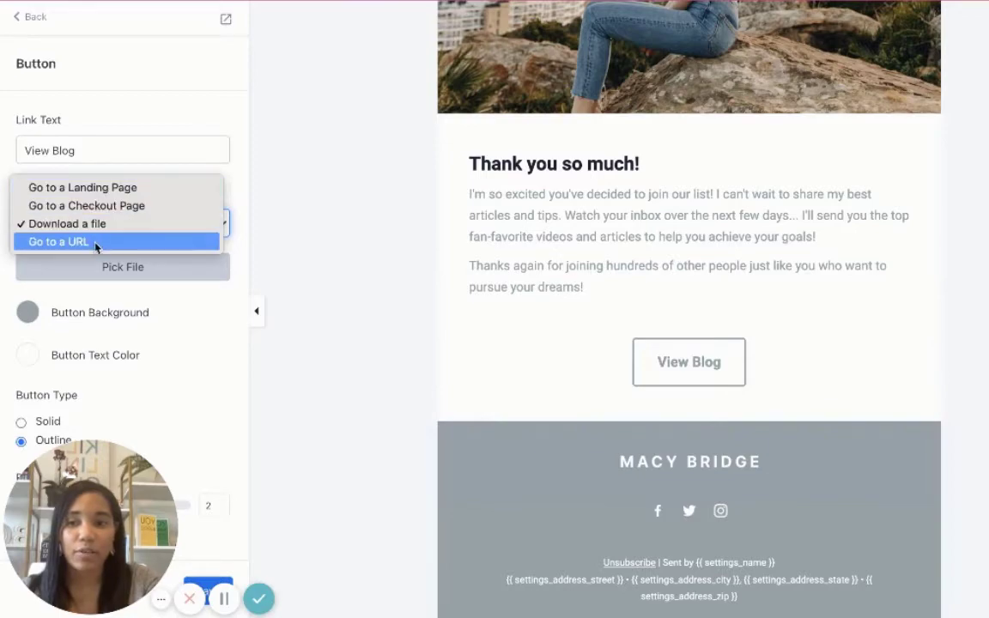
click(213, 105)
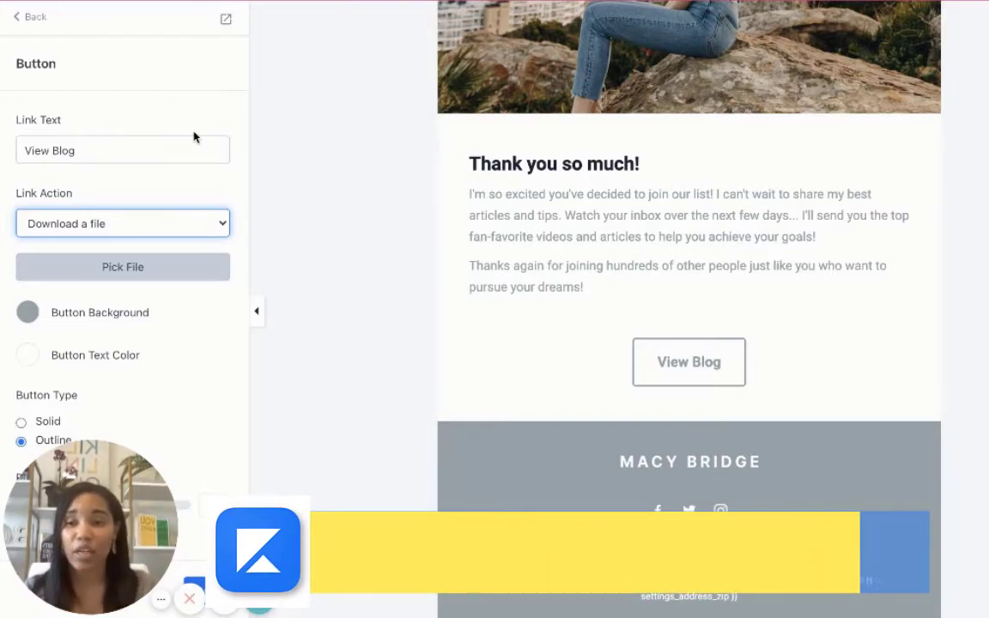
Close the button's settings and leave the email editor without keeping the changes, returning to the sequence email's edit page.
click(19, 22)
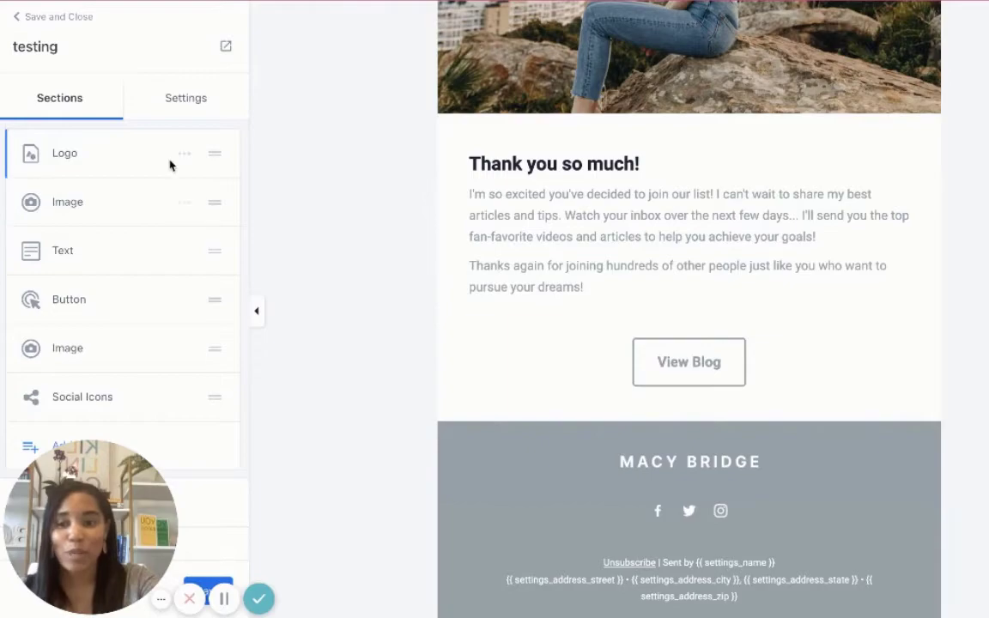
click(31, 19)
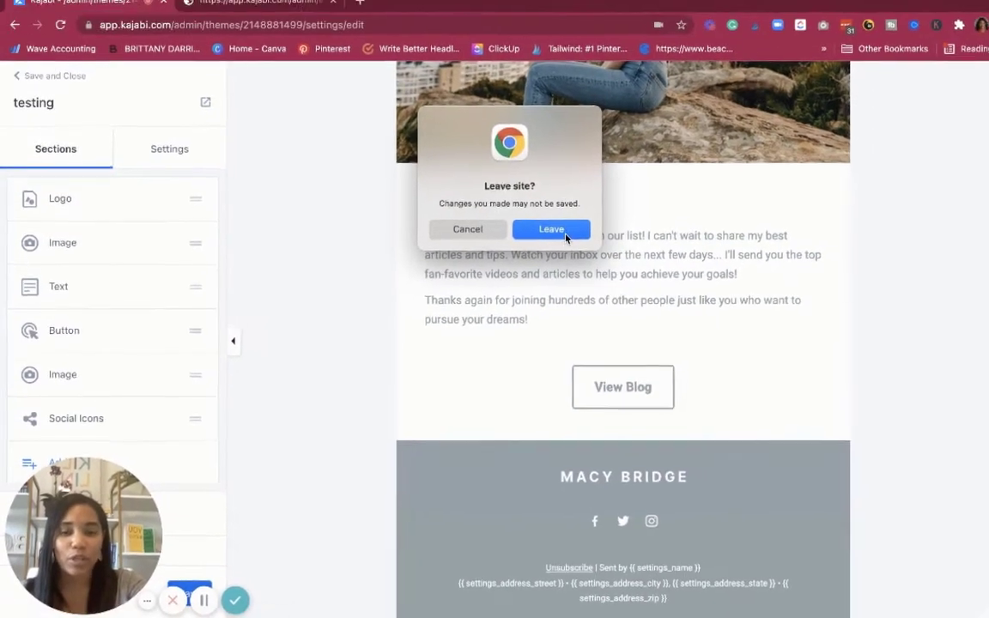
click(604, 181)
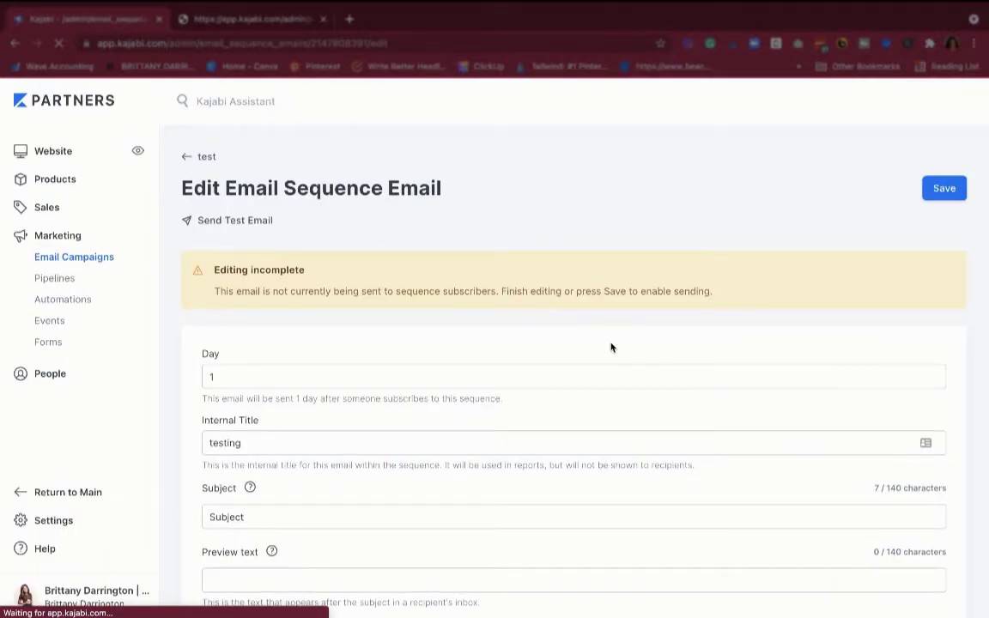
Save the sequence email with its current fields and content, and return to the "test" sequence overview.
scroll(611, 348, down, 5)
scroll(611, 348, down, 10)
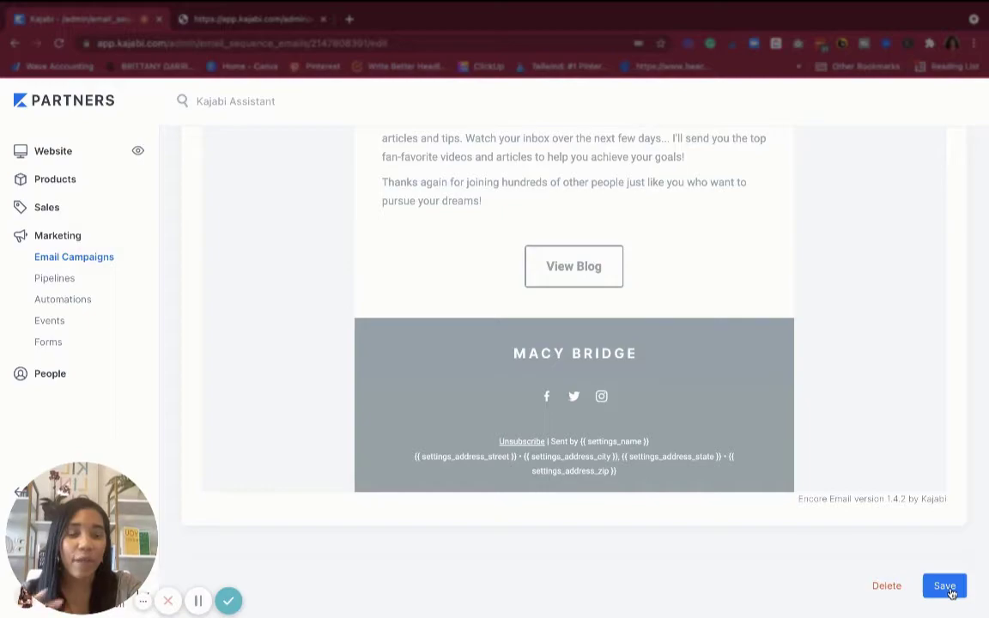
click(946, 586)
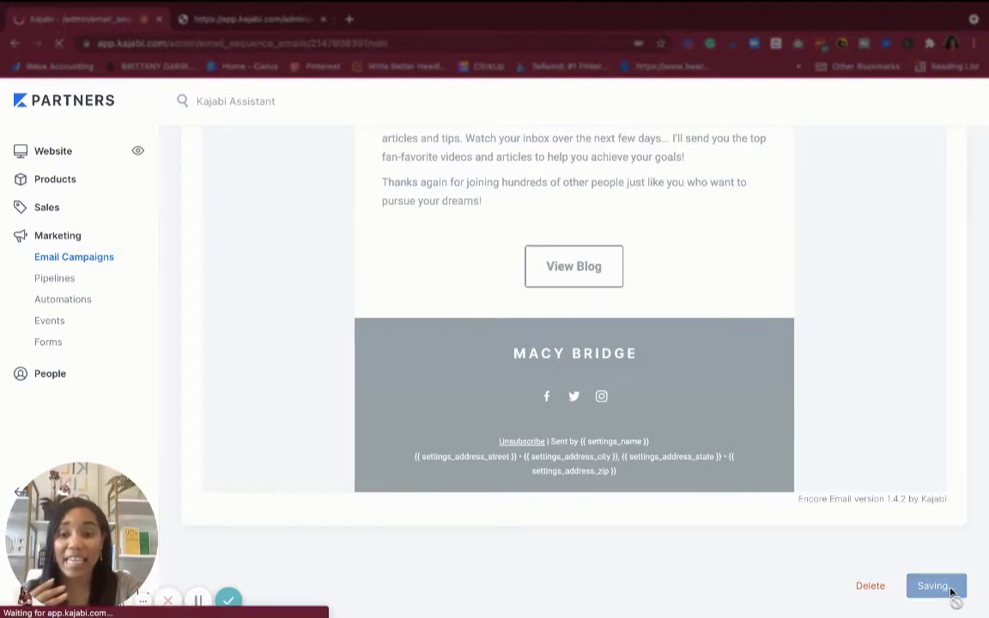
scroll(780, 348, down, 5)
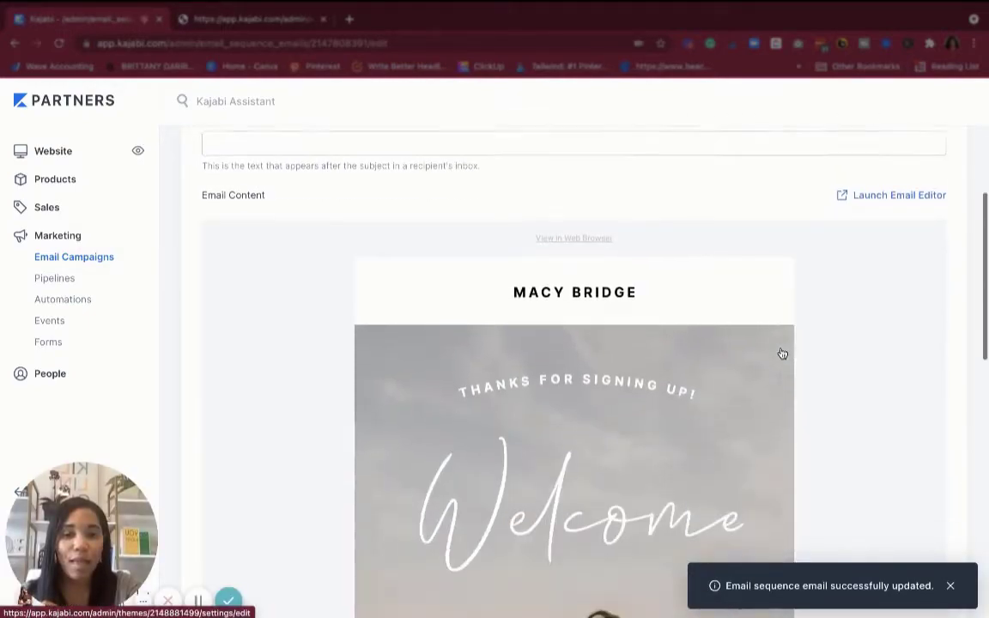
scroll(781, 353, down, 10)
scroll(779, 353, up, 15)
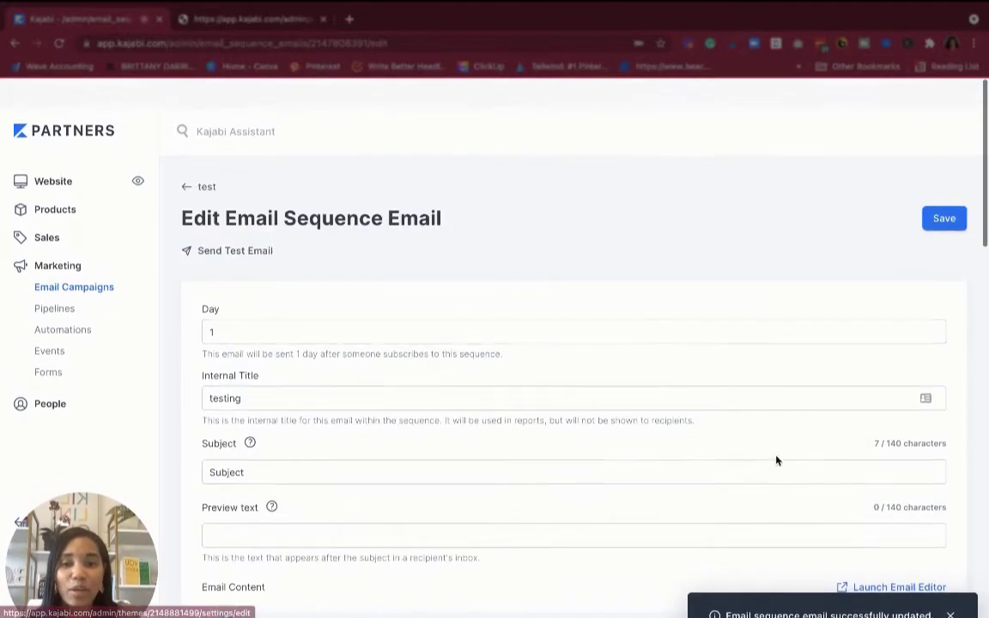
scroll(777, 461, down, 1)
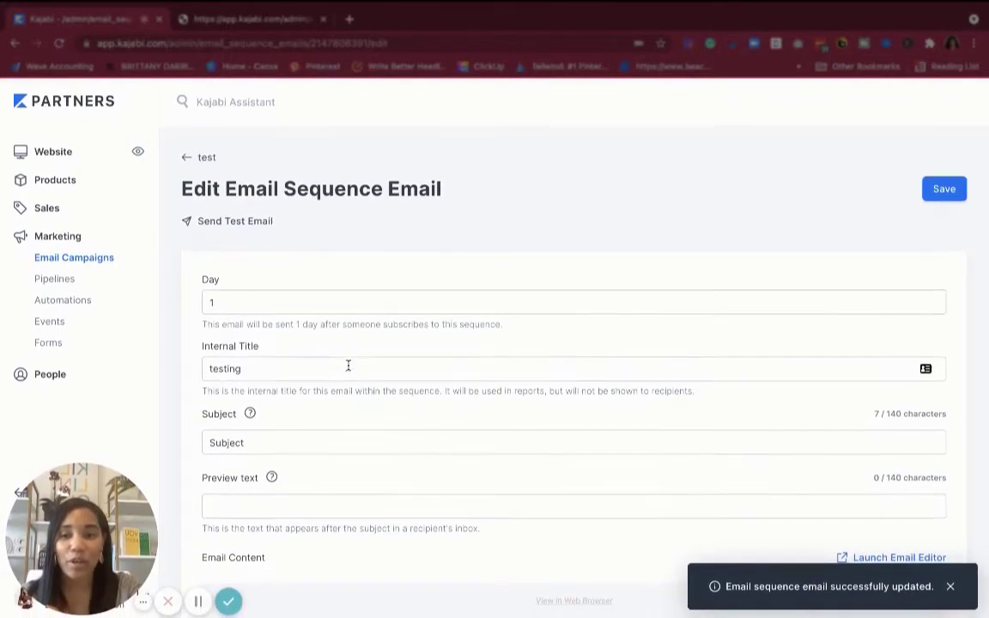
click(191, 156)
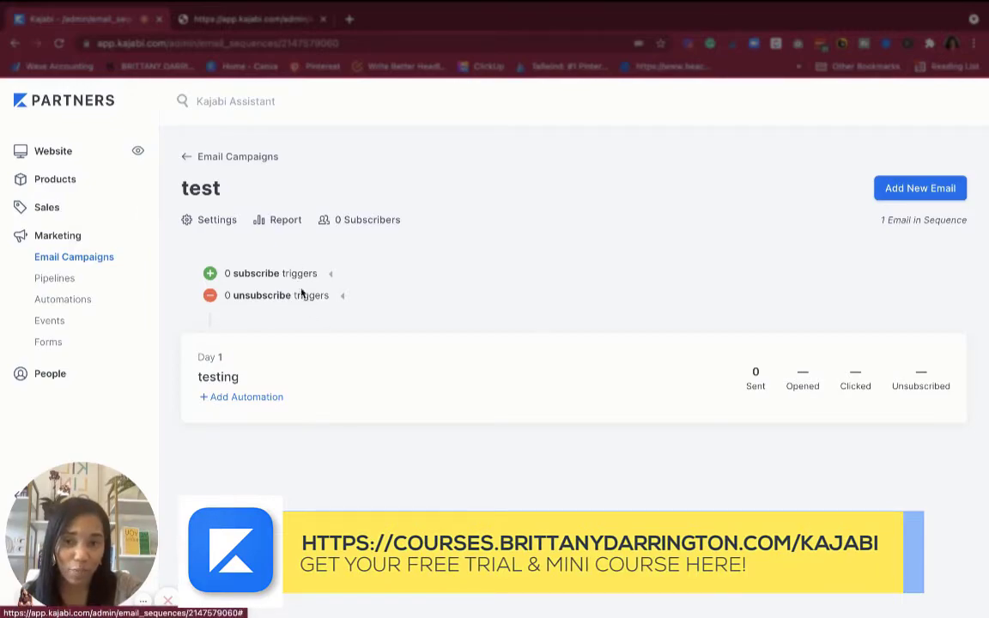
Start a subscribe trigger for the sequence, review the available "When" events, and close it without saving.
click(333, 279)
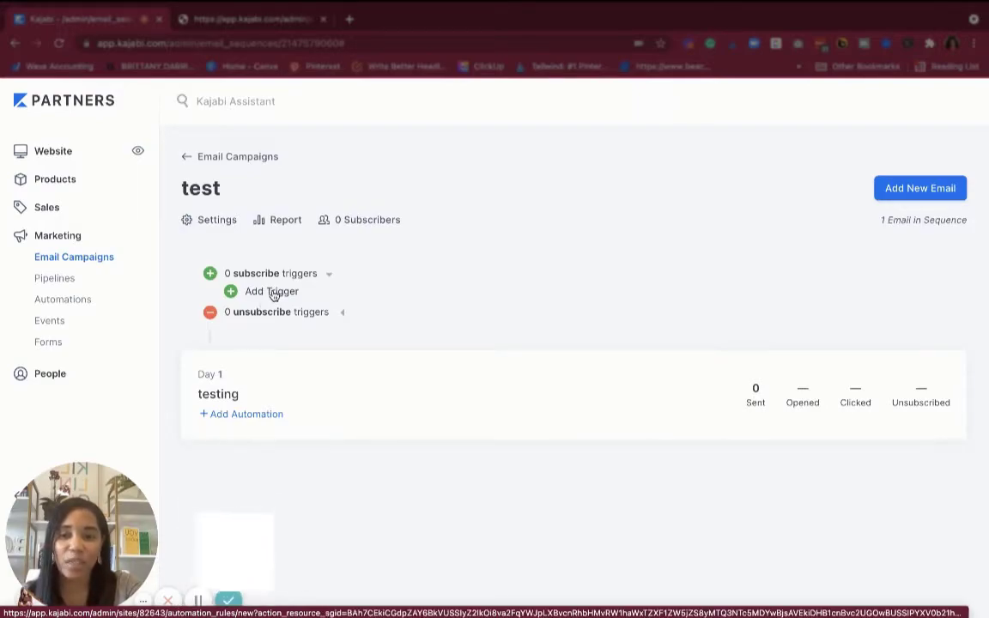
click(273, 293)
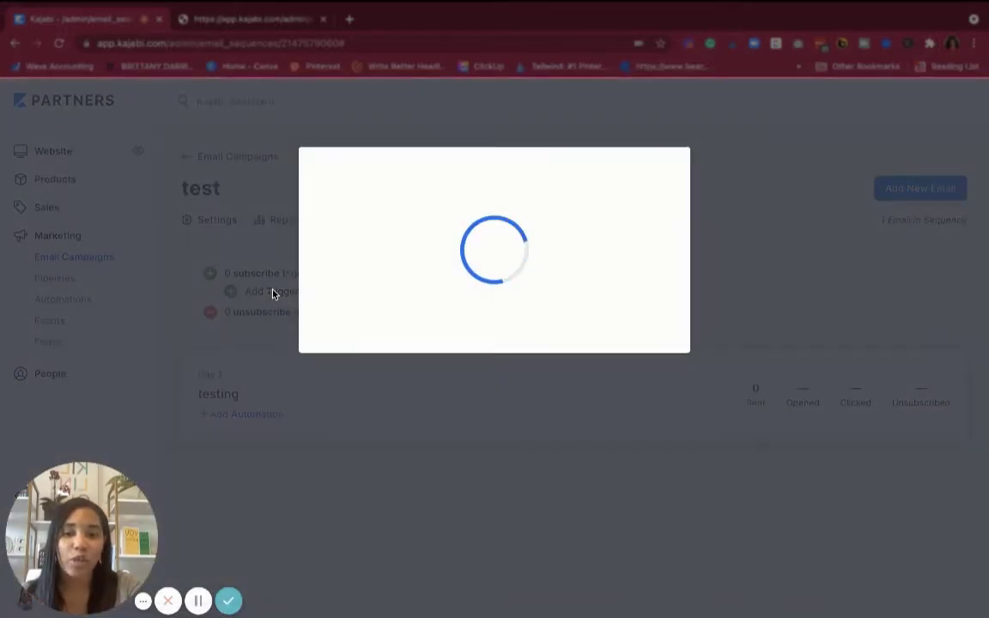
click(512, 224)
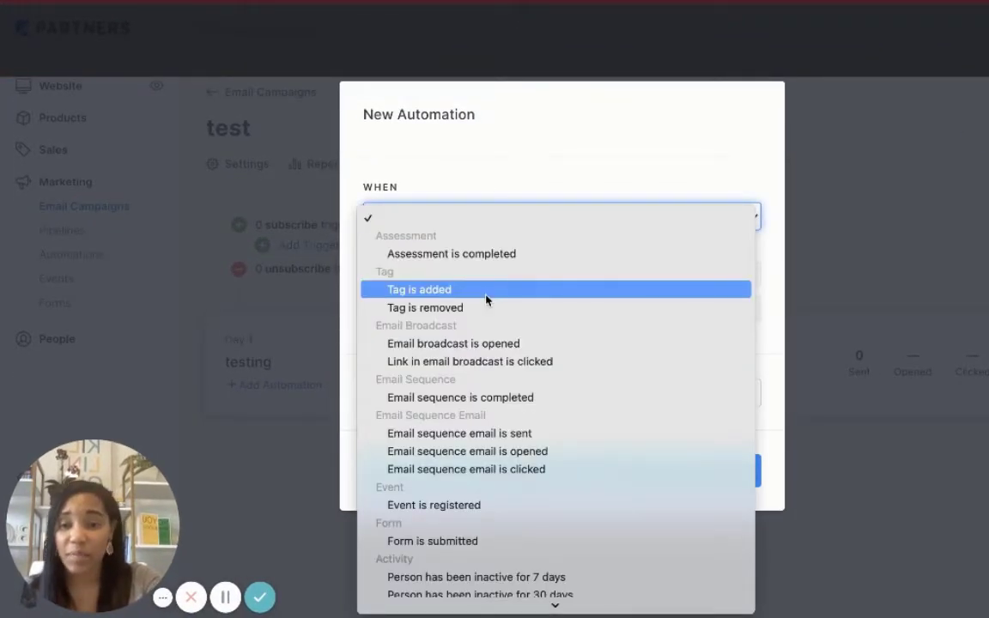
scroll(477, 419, down, 3)
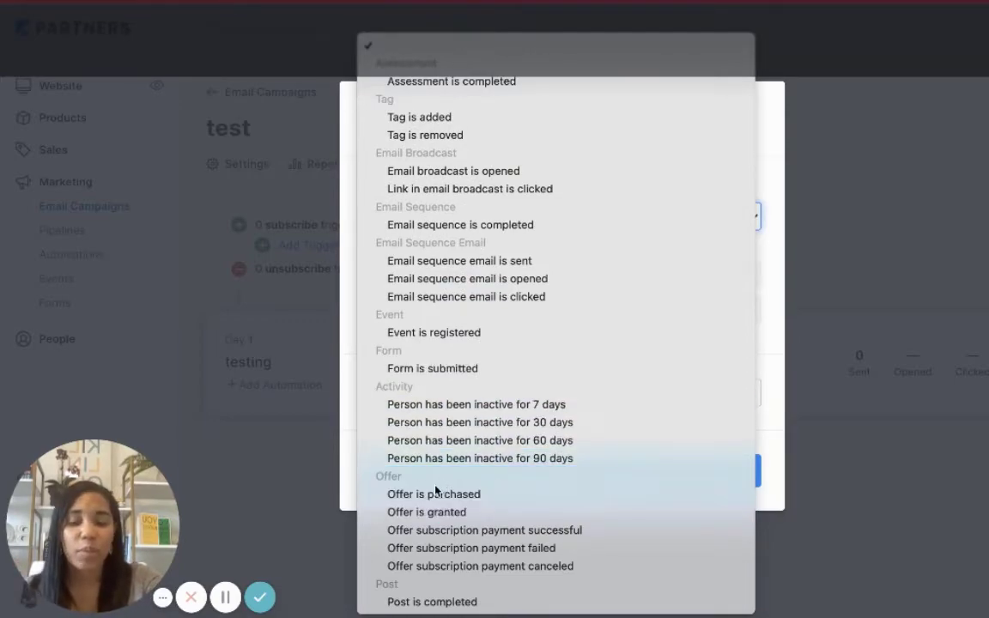
click(814, 148)
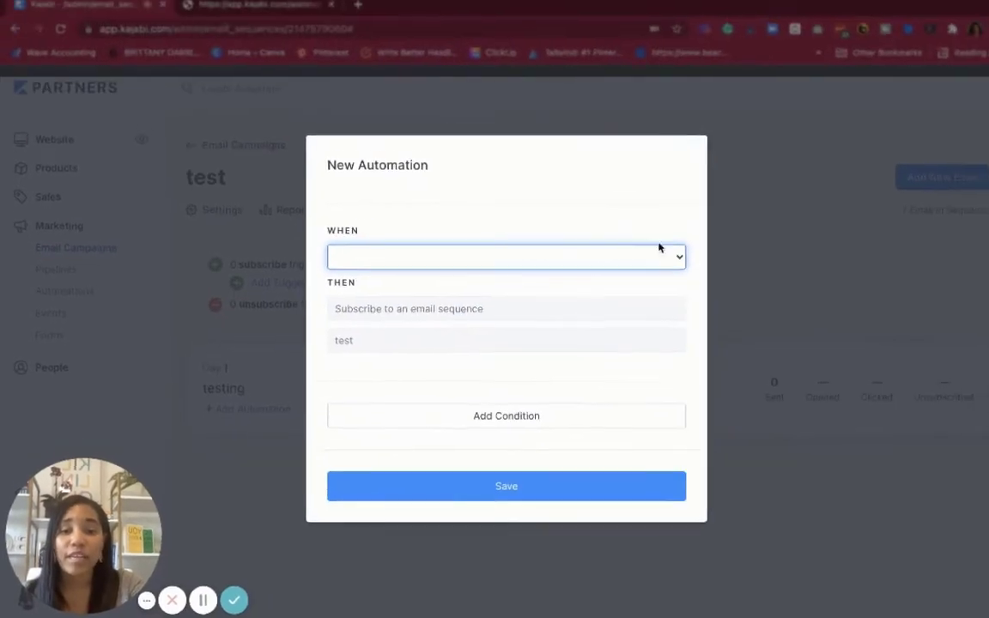
click(837, 176)
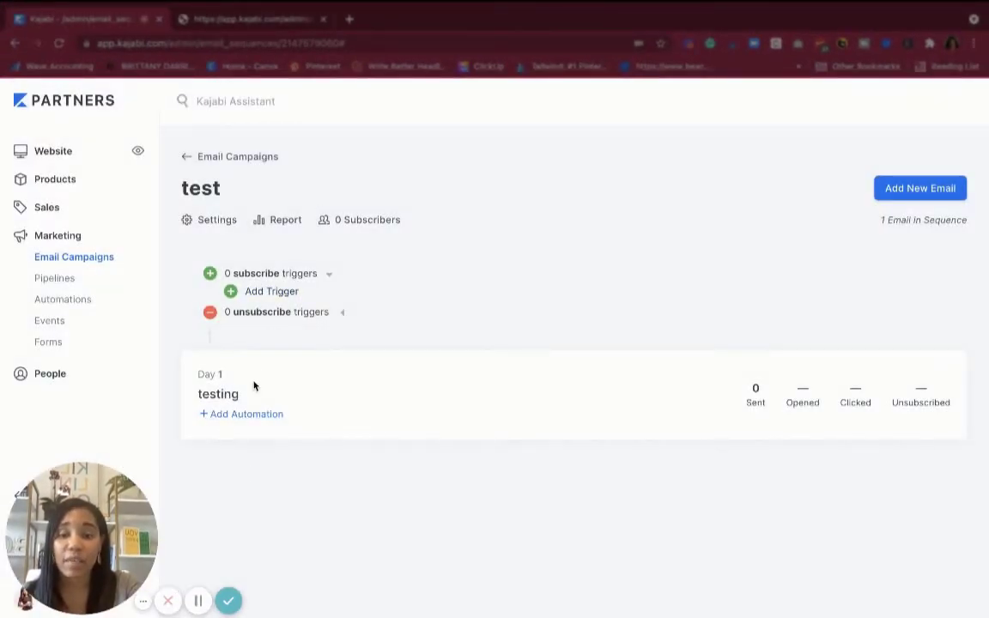
Start an unsubscribe trigger for the sequence, review its "When" events, and close it without saving.
click(342, 314)
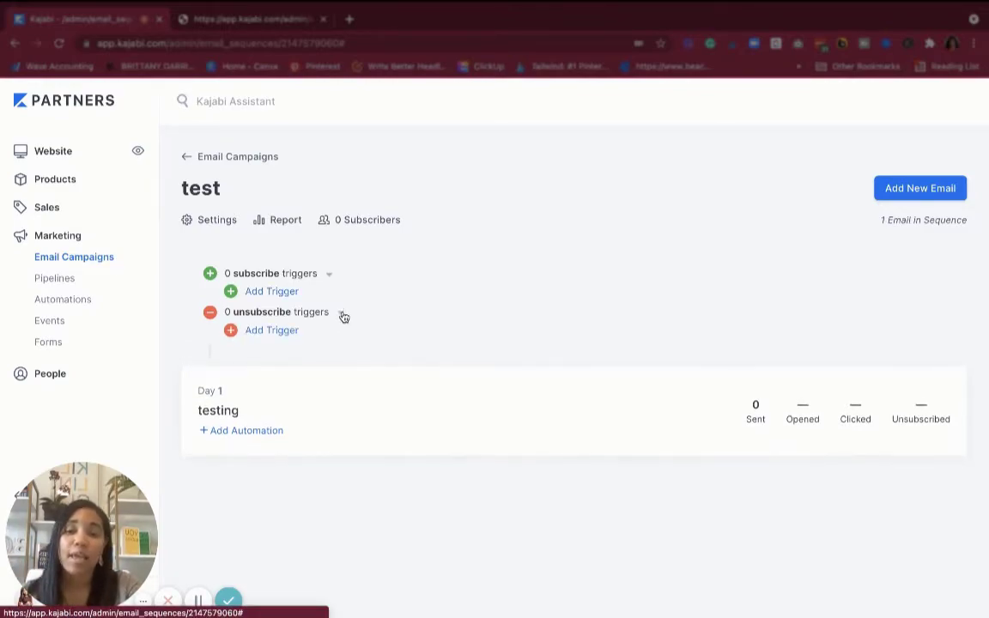
click(273, 330)
click(443, 273)
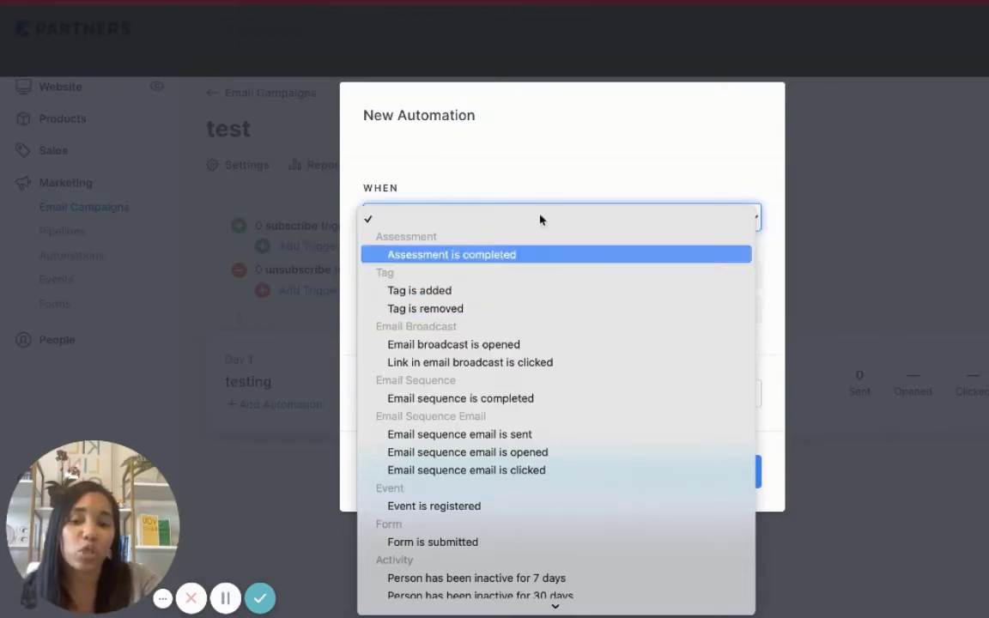
click(823, 161)
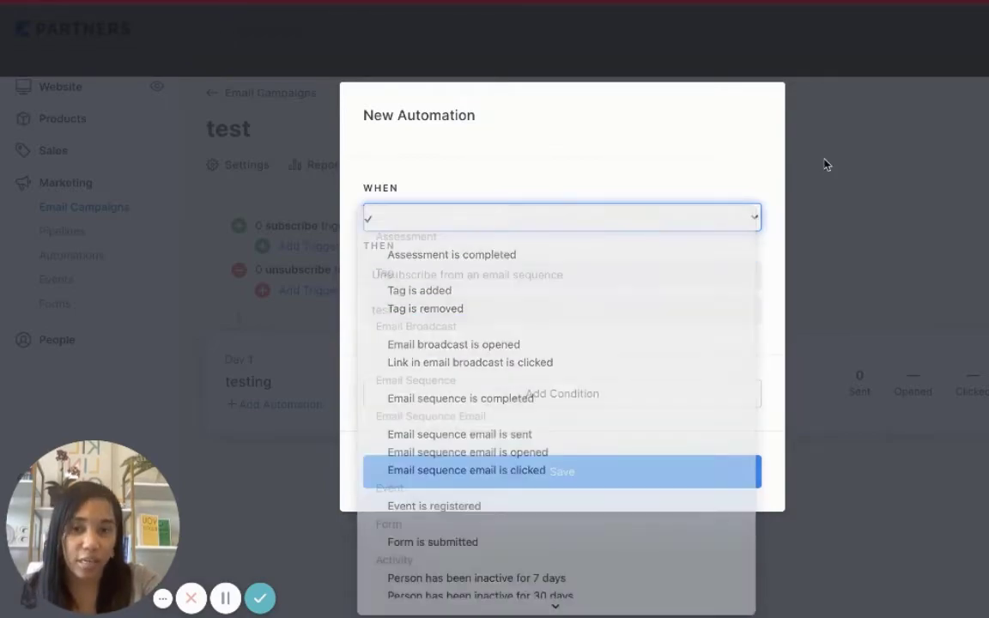
click(824, 164)
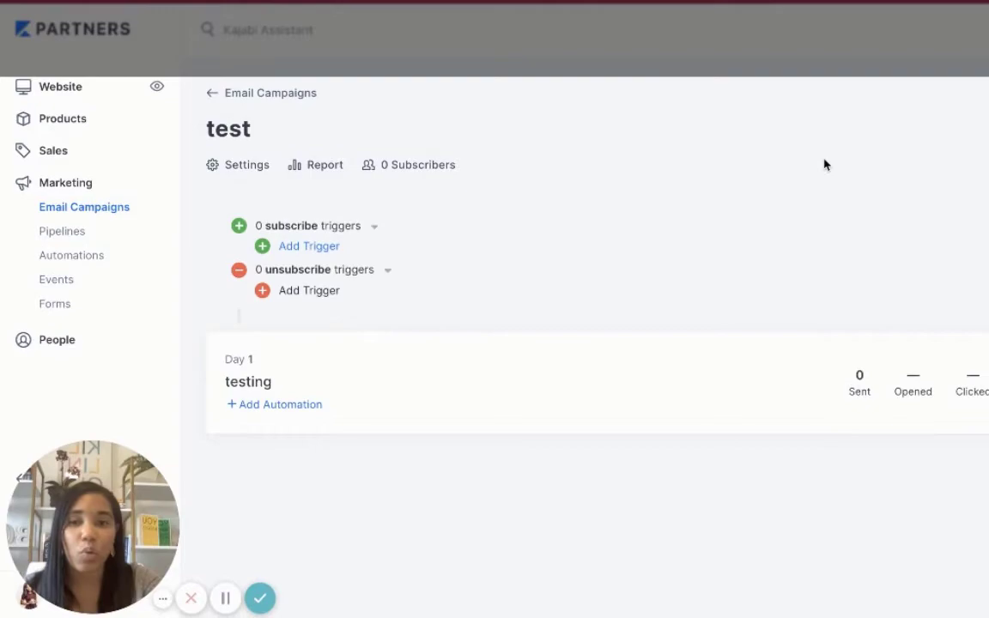
Try excluding subscribers who have purchased the "Change the name" offer in the email sequence's settings.
click(242, 171)
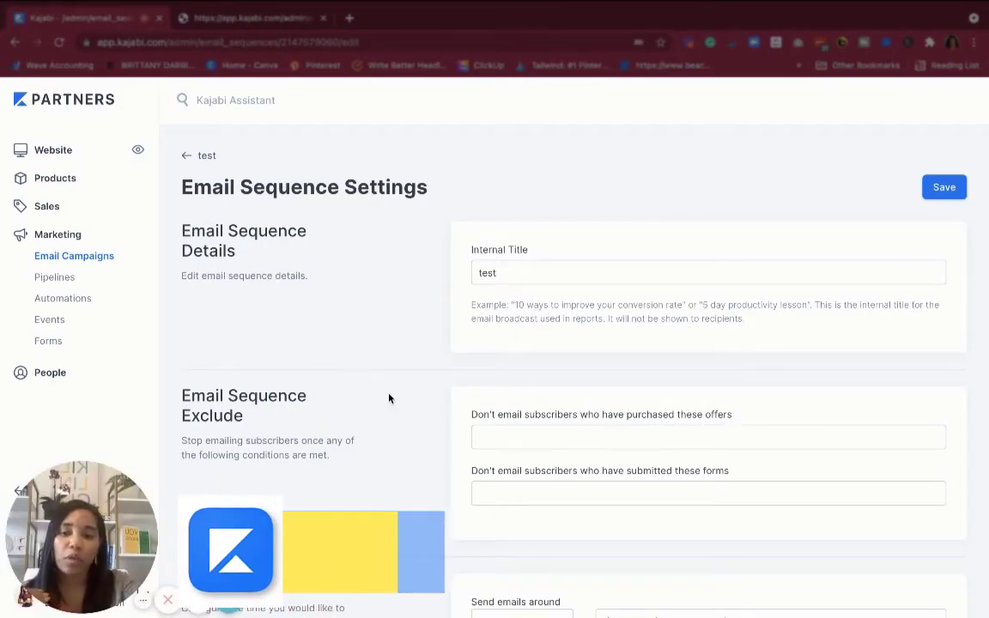
scroll(388, 397, down, 1)
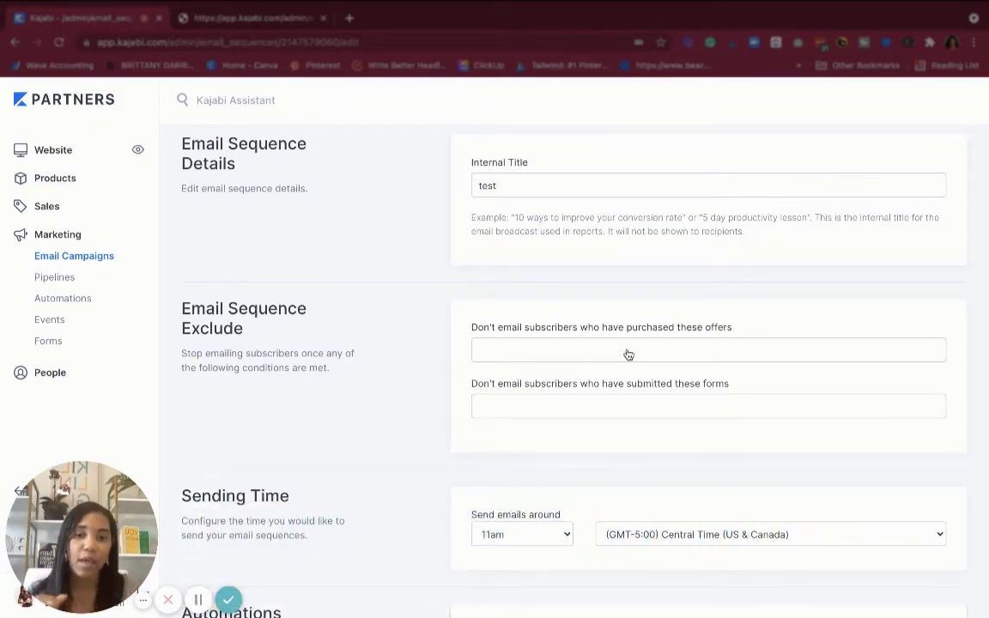
click(521, 350)
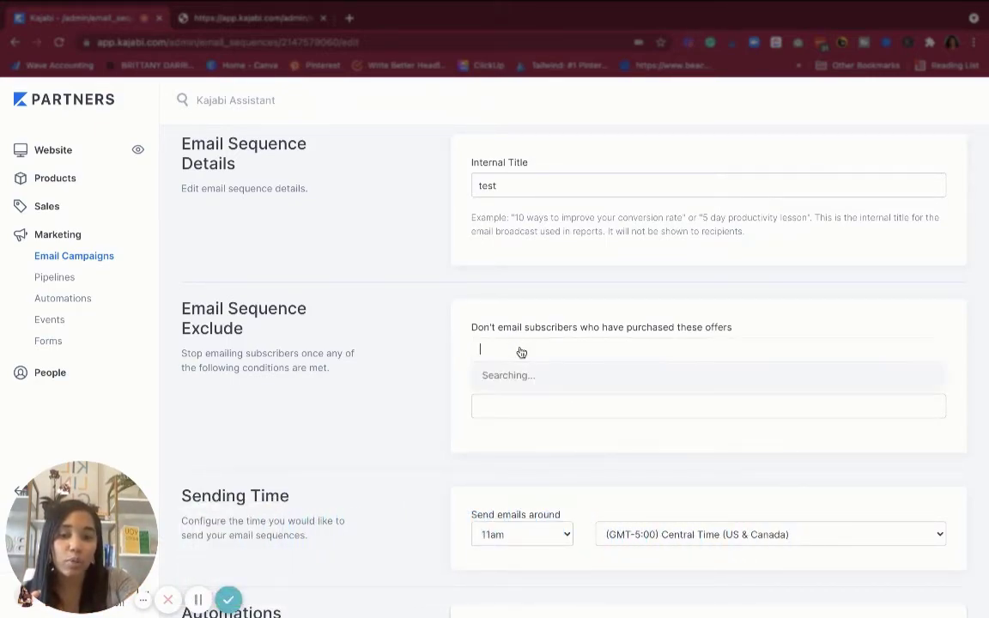
click(508, 379)
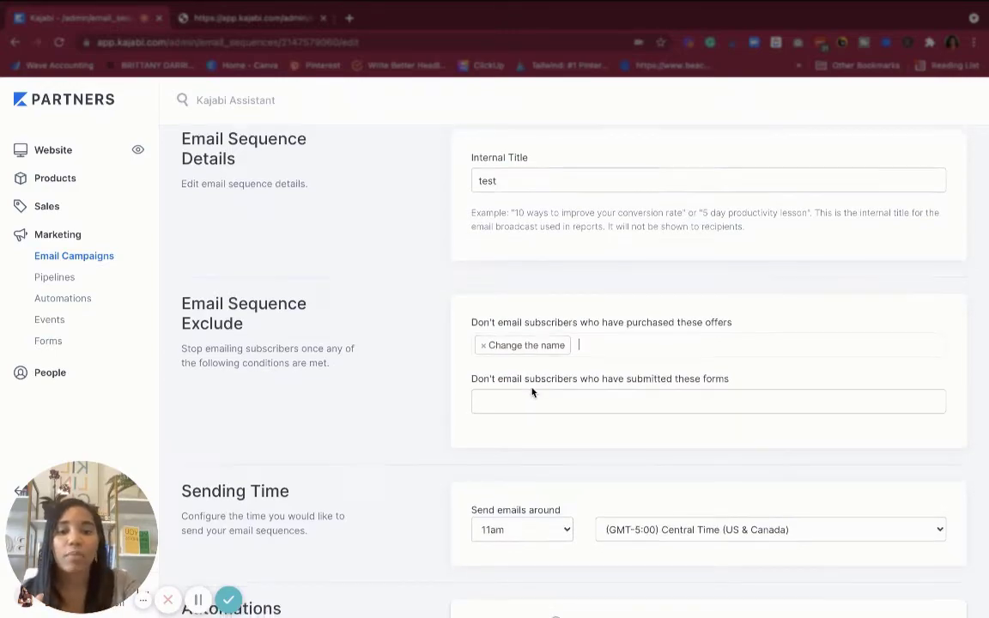
Review the form exclusion, the available sending hours and the automations section in the sequence's settings.
scroll(529, 393, down, 1)
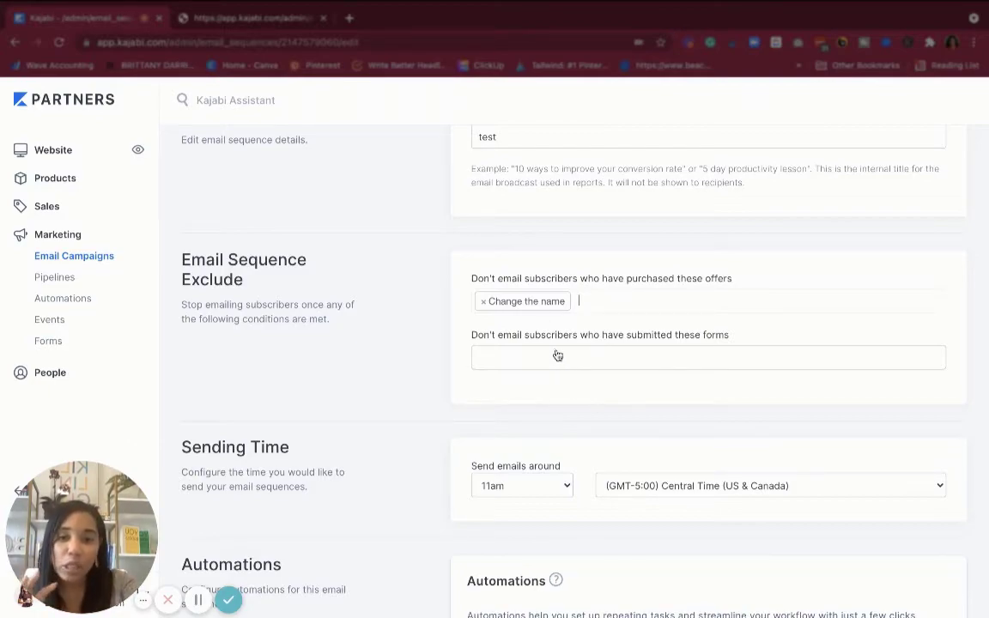
scroll(560, 357, down, 2)
scroll(560, 356, down, 1)
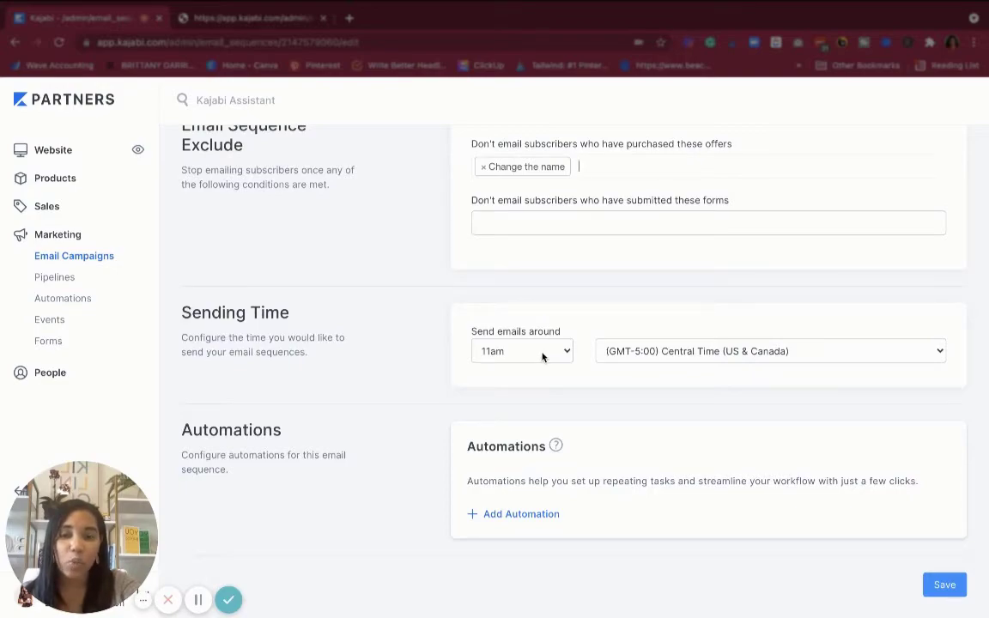
click(542, 353)
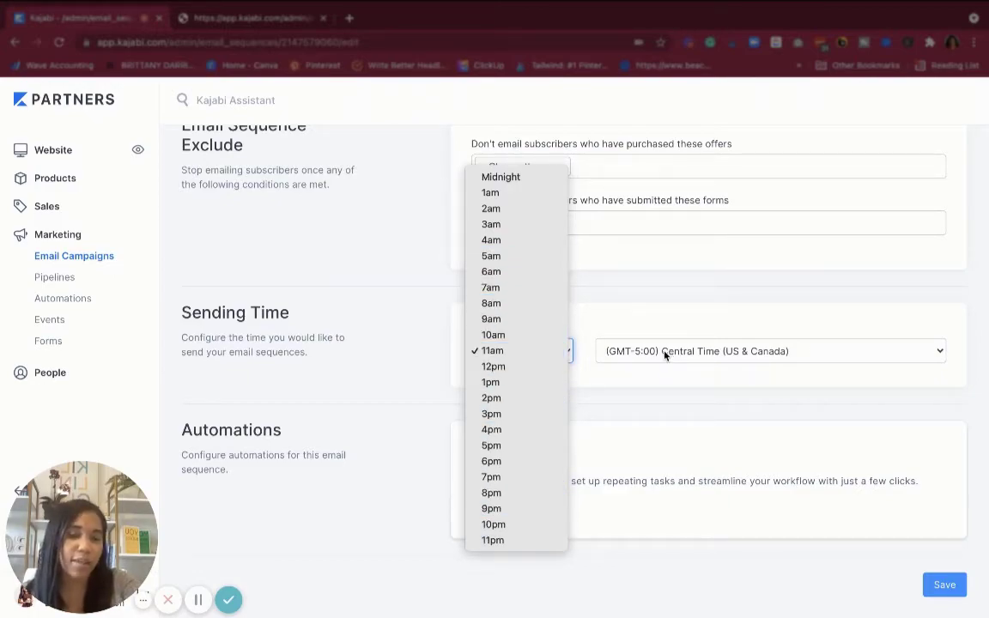
click(628, 316)
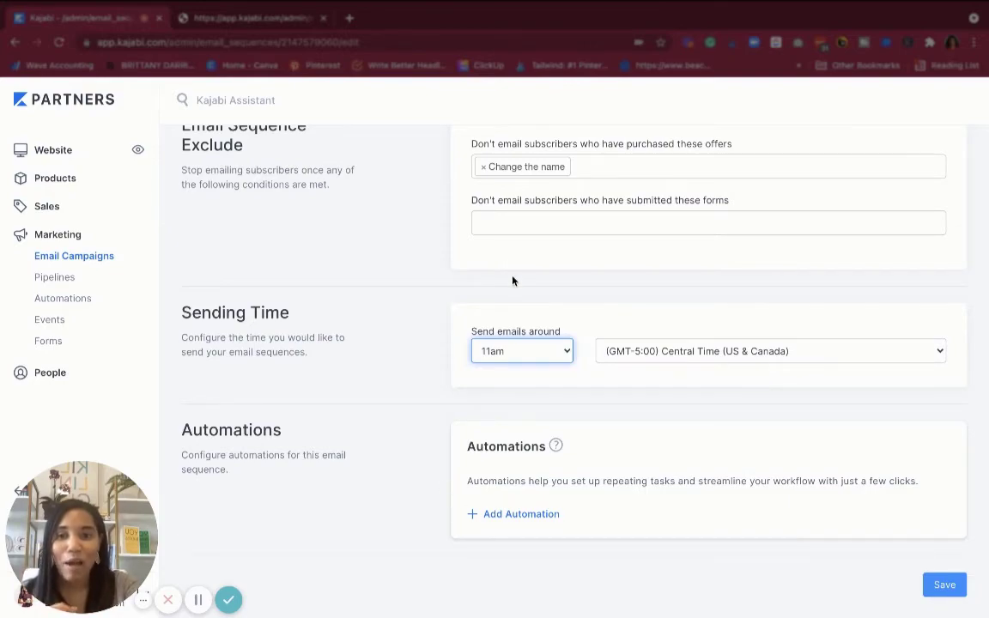
Leave the sequence's settings without saving, return to the email campaigns list, and filter it to sequences.
scroll(512, 281, up, 5)
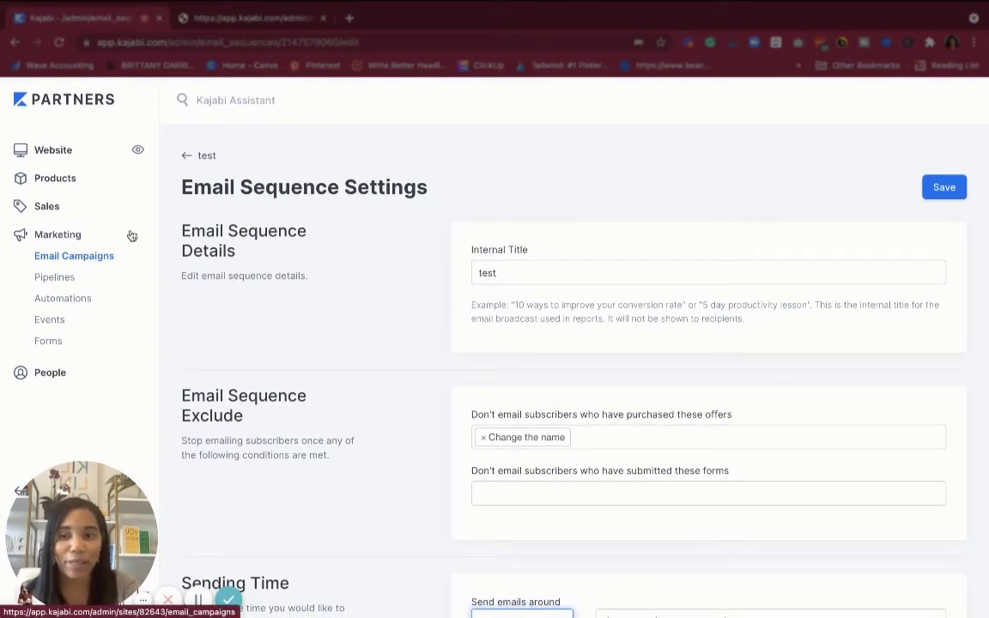
click(198, 156)
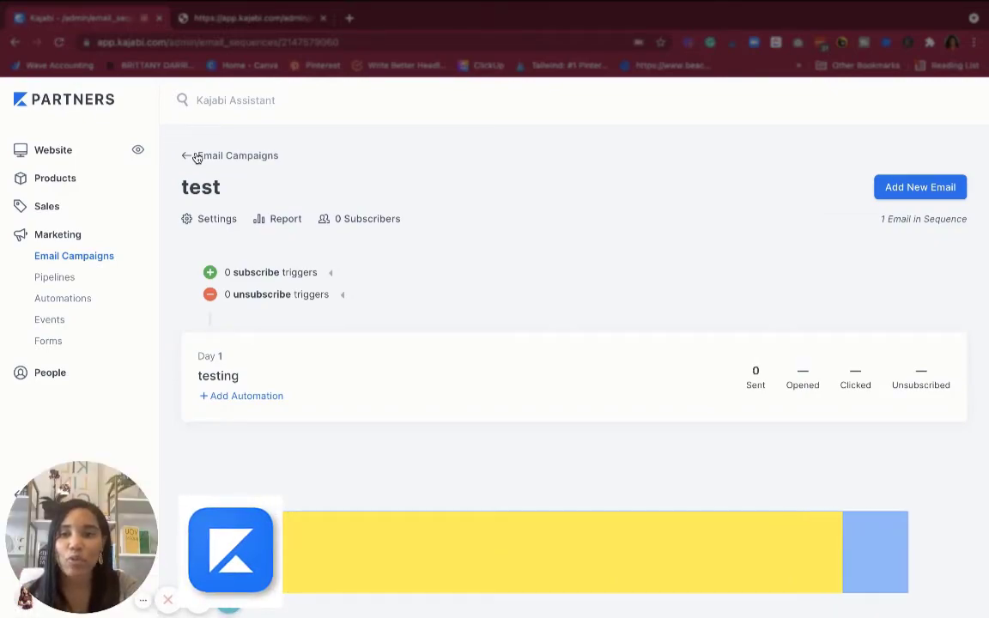
click(188, 156)
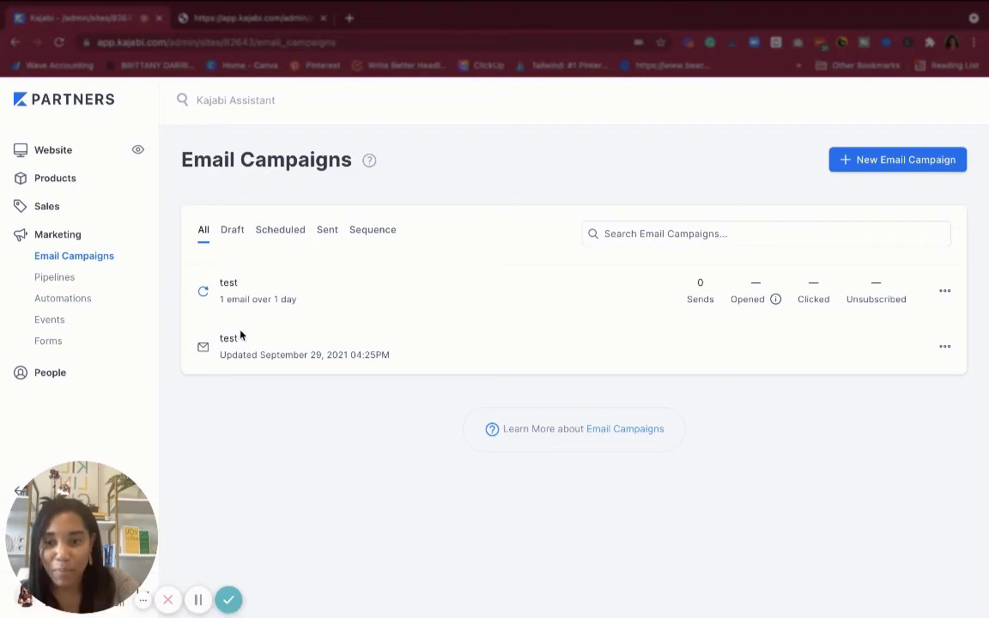
click(376, 234)
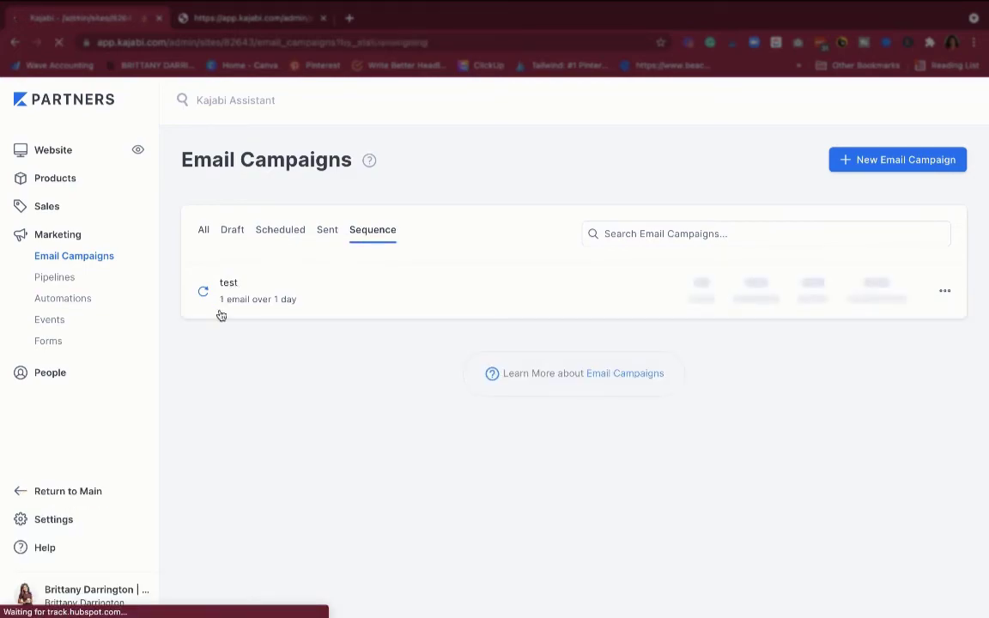